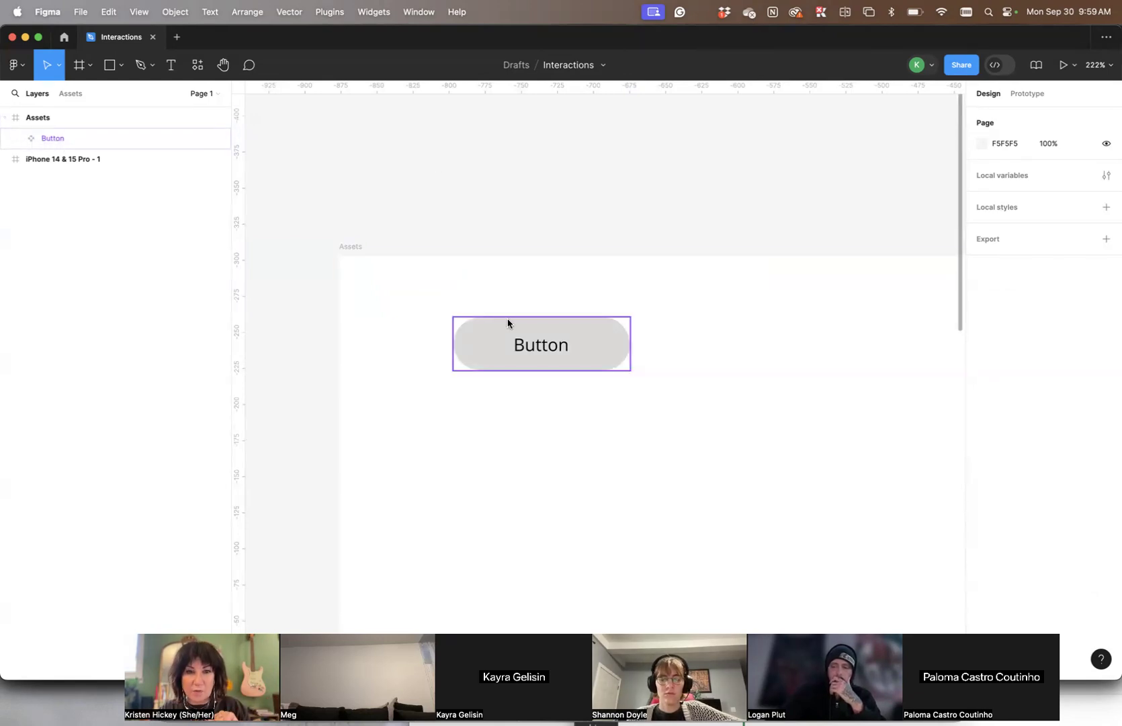
- Add a second variant to the Button component in the Assets frame
click(578, 348)
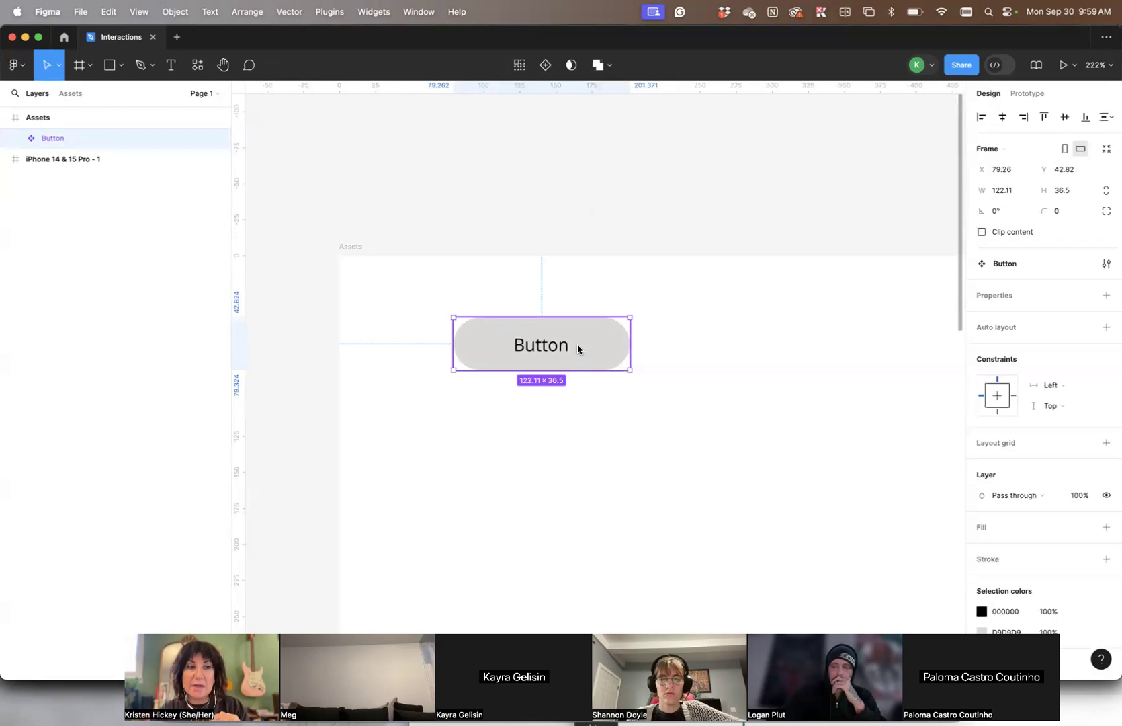
scroll(576, 343, down, 1)
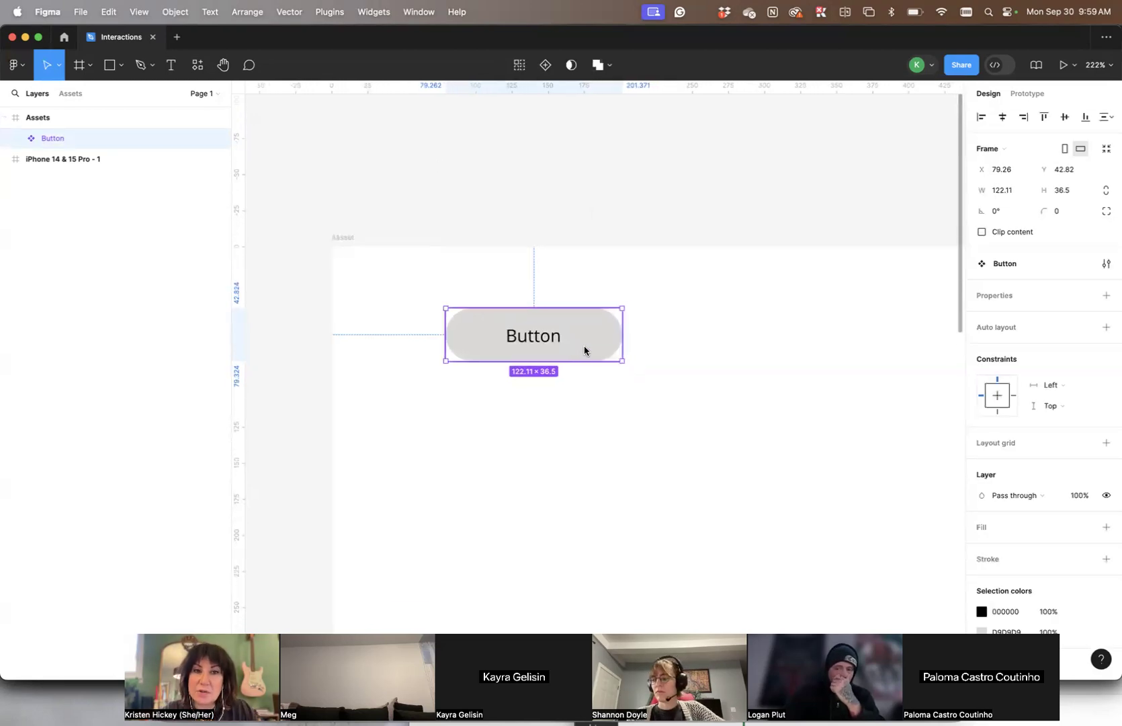
click(545, 65)
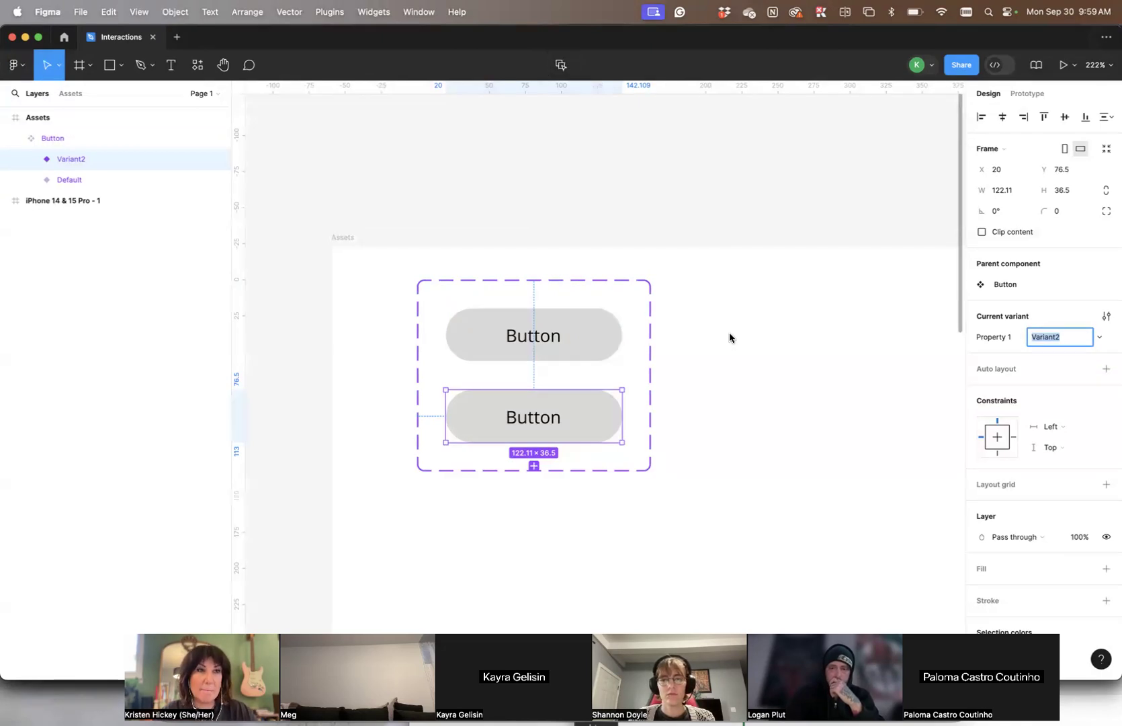
scroll(722, 346, left, 3)
scroll(709, 334, right, 5)
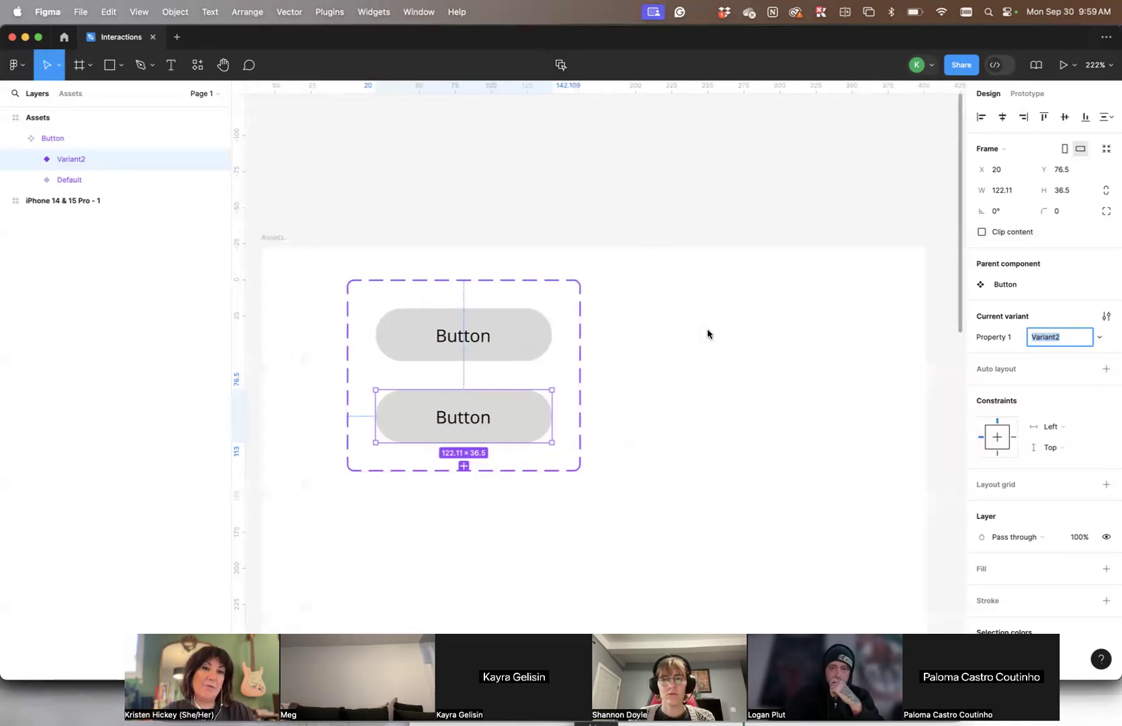
click(716, 458)
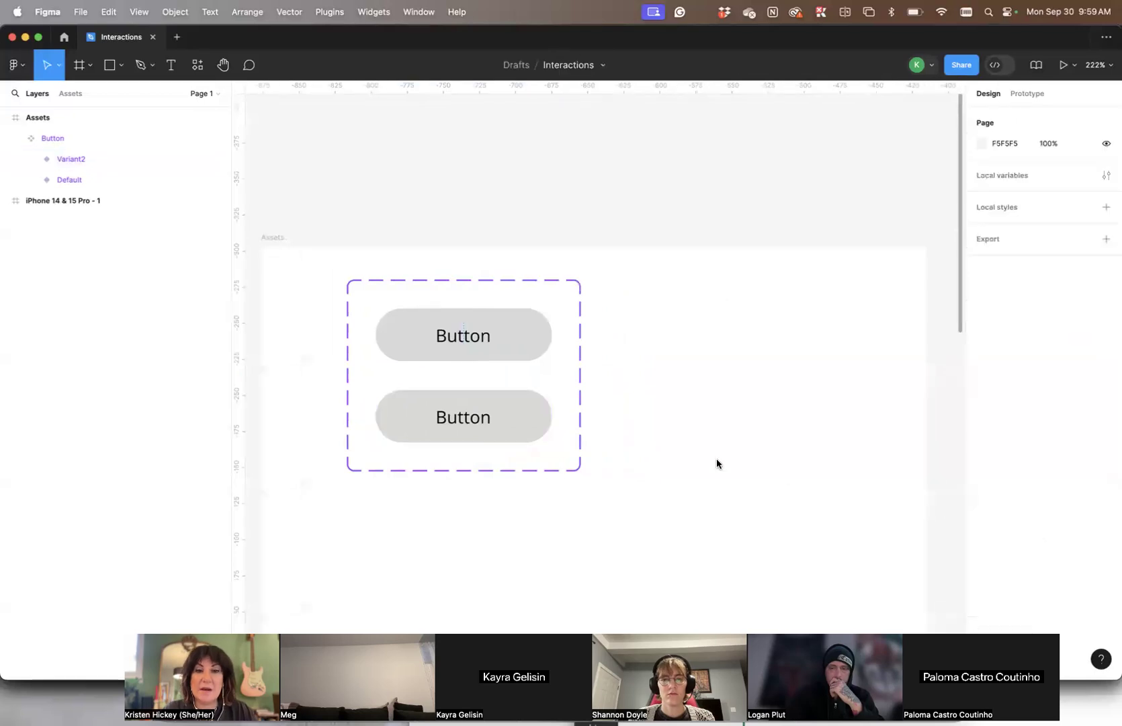
- Add a third variant to the Button component set, undoing the surplus fourth one
click(484, 418)
scroll(441, 430, down, 2)
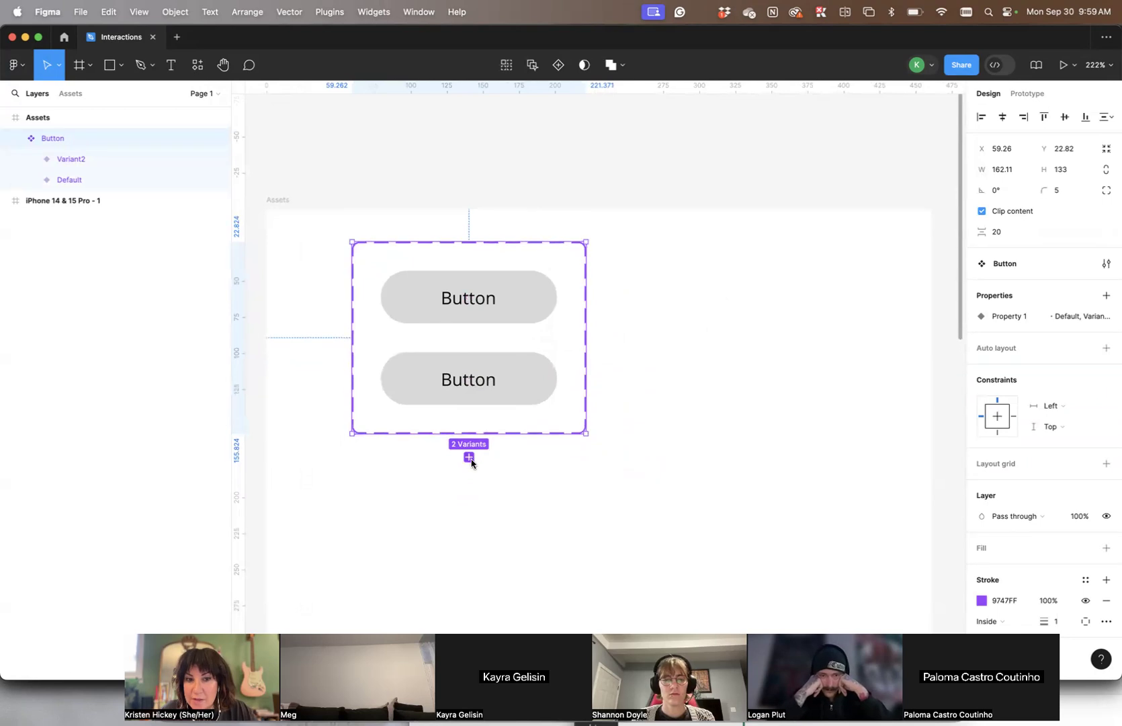
click(469, 461)
click(465, 501)
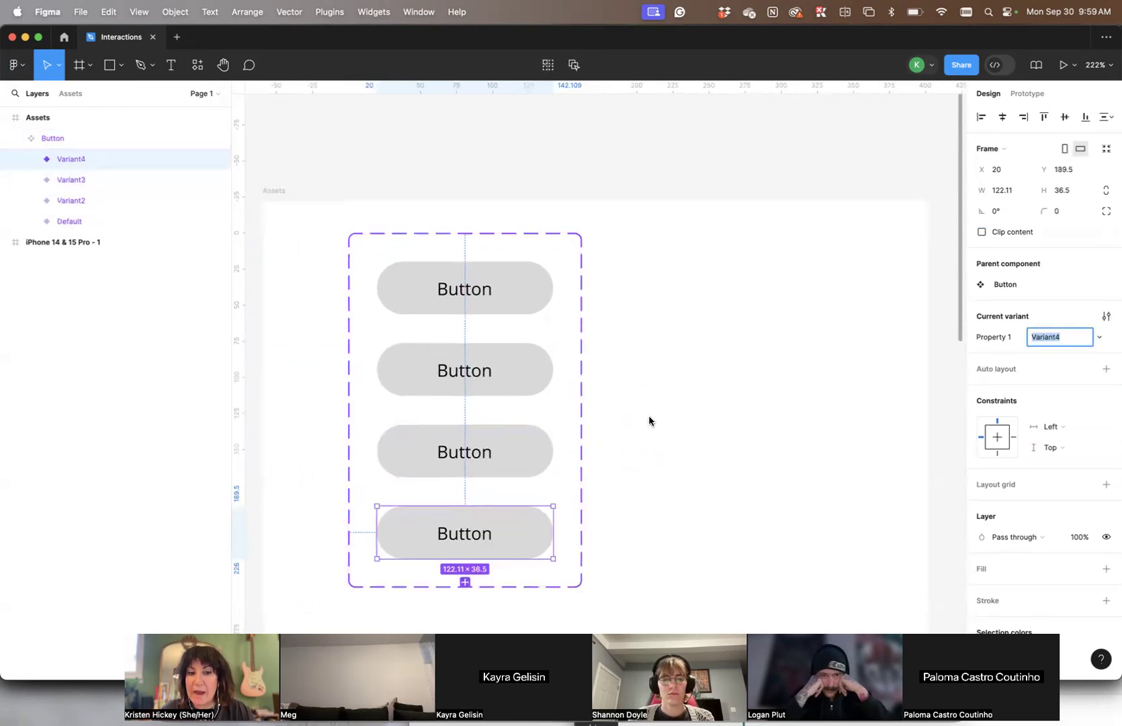
scroll(651, 421, down, 3)
key(ctrl+z)
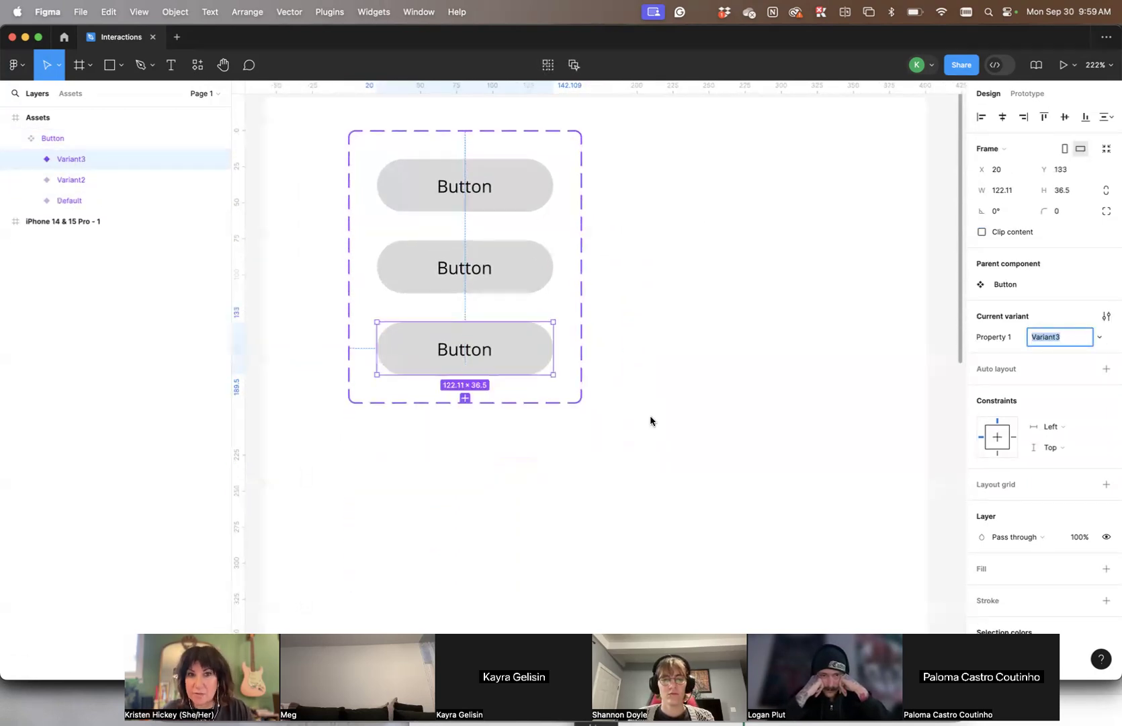
click(651, 421)
scroll(650, 421, up, 4)
scroll(650, 421, left, 4)
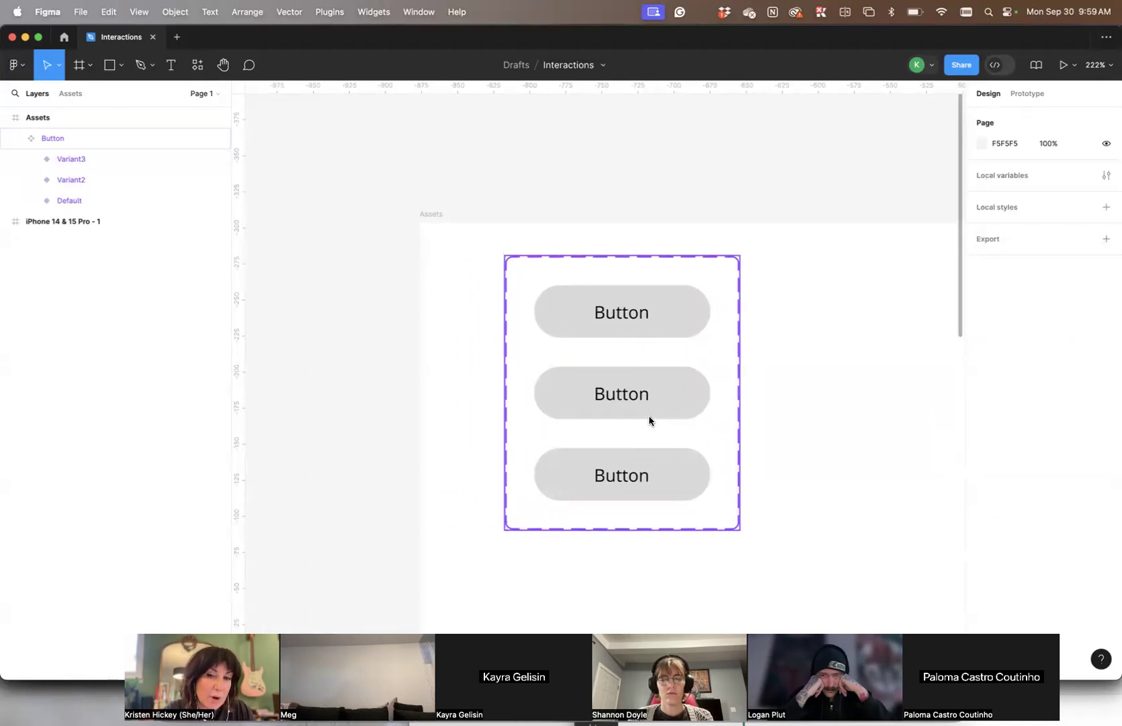
scroll(603, 336, down, 2)
scroll(603, 336, right, 3)
scroll(618, 281, up, 1)
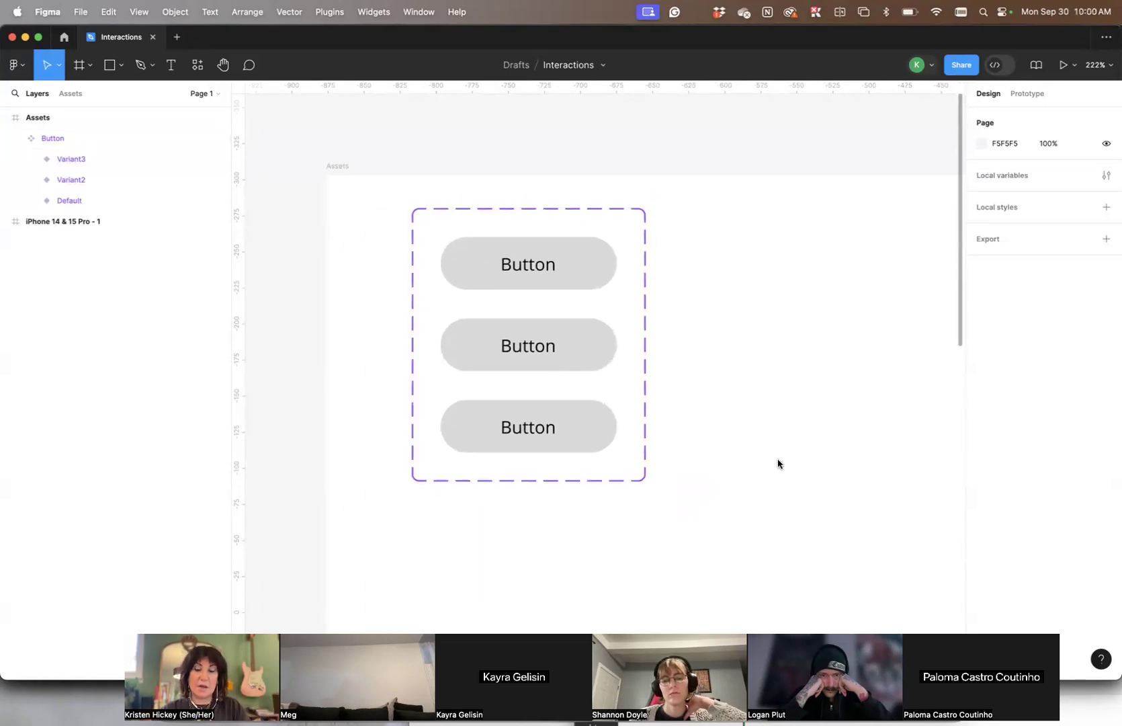
scroll(779, 463, up, 1)
scroll(780, 463, down, 2)
scroll(780, 463, up, 2)
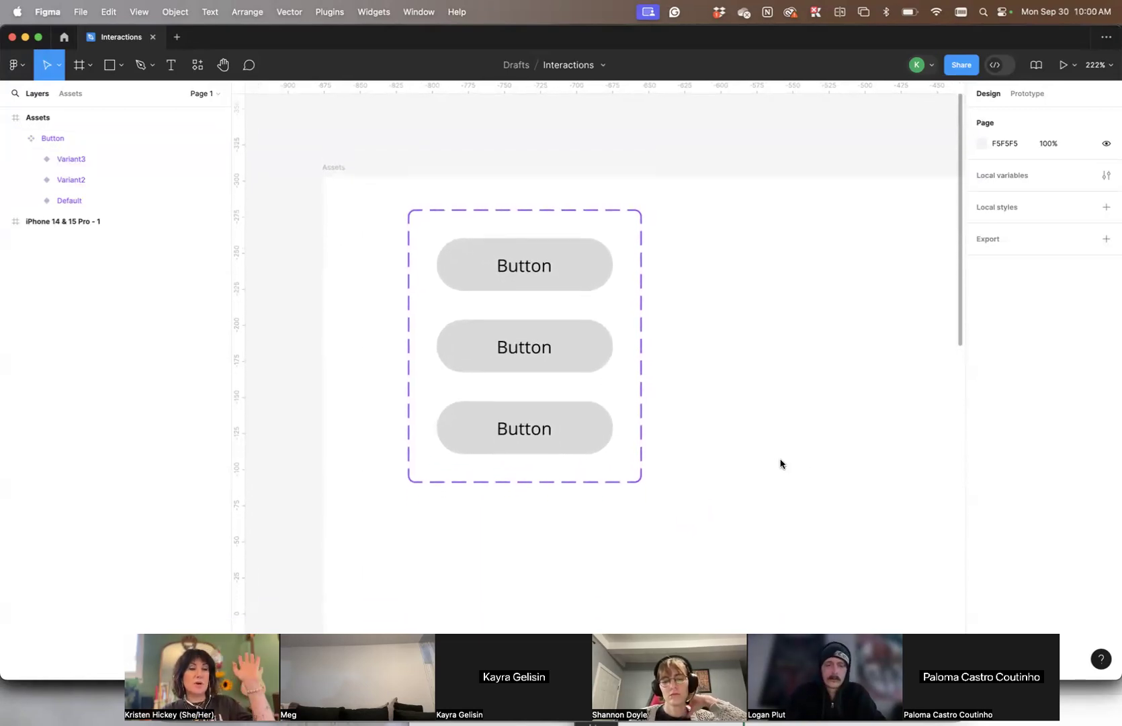
scroll(780, 463, up, 2)
scroll(779, 465, down, 1)
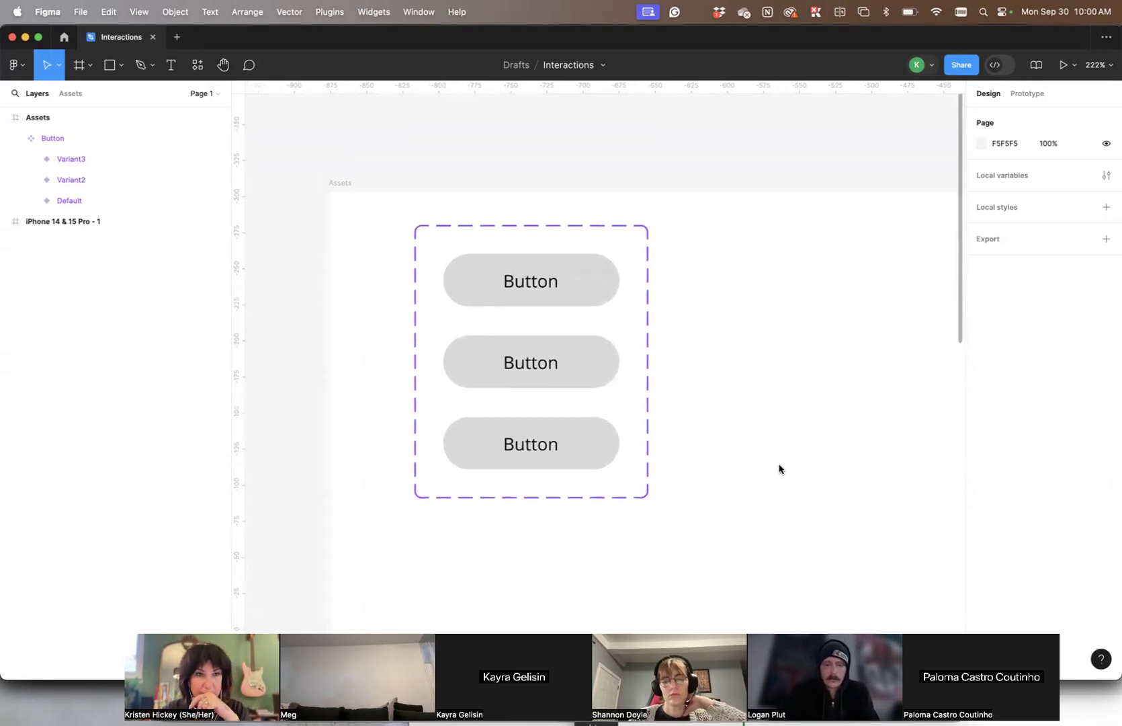
- Reorder the Button variants in the layer list so they run Default, Variant2, Variant3
click(493, 221)
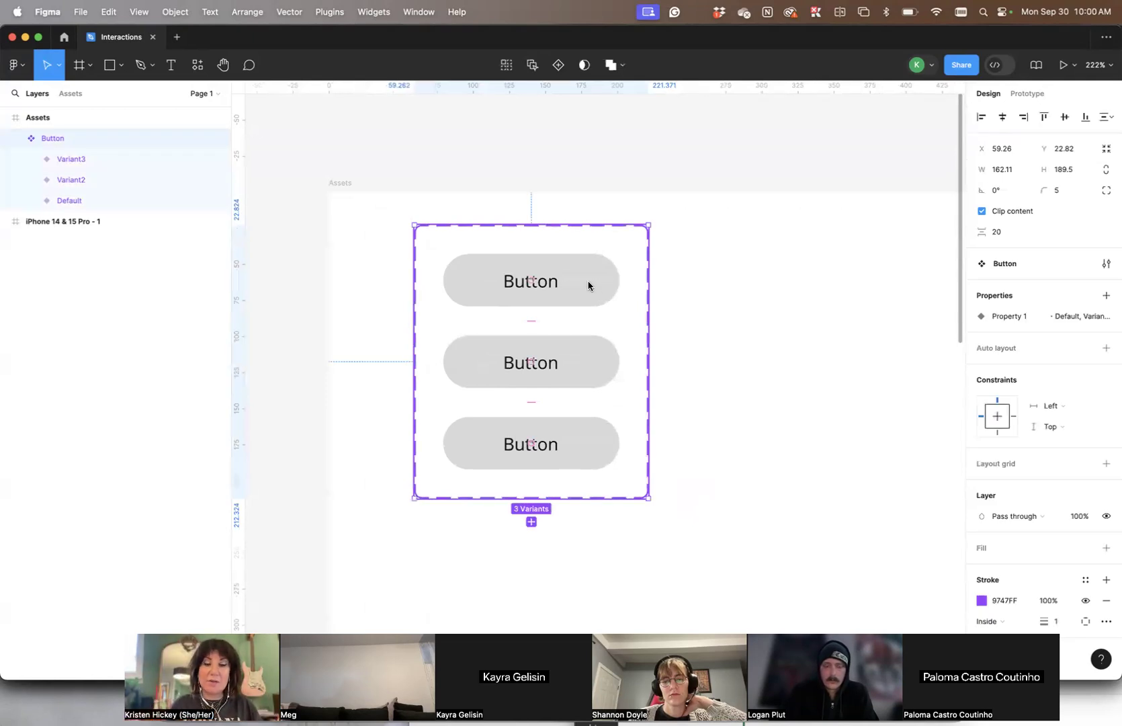
click(586, 287)
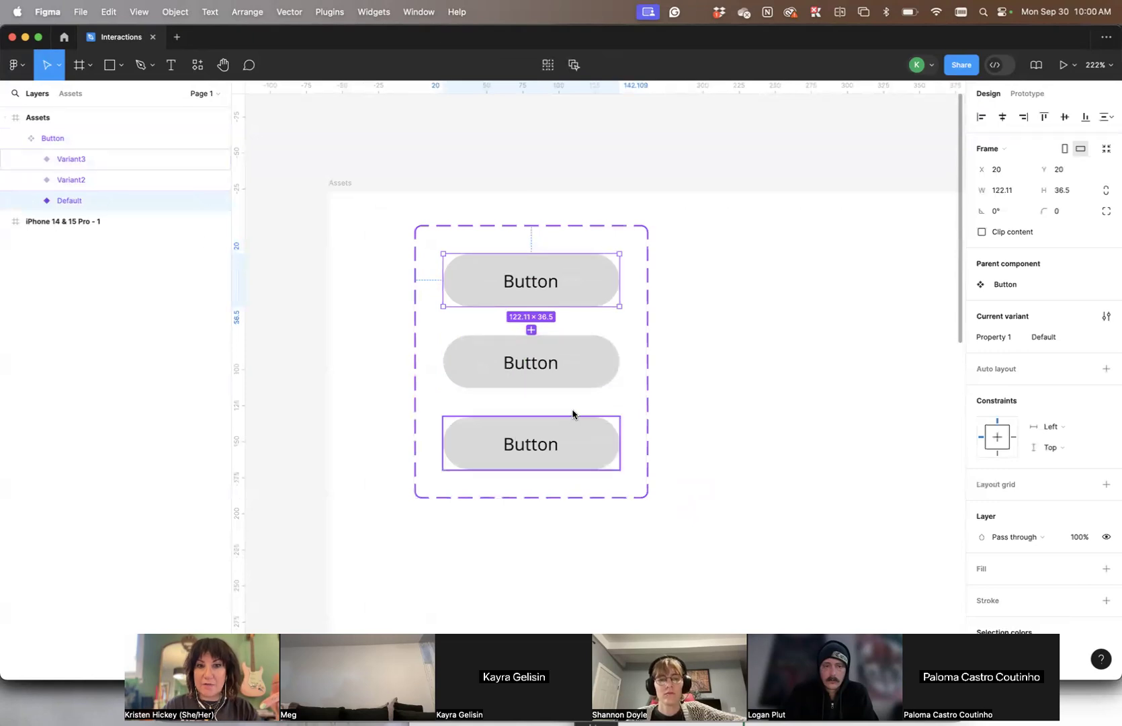
double_click(567, 363)
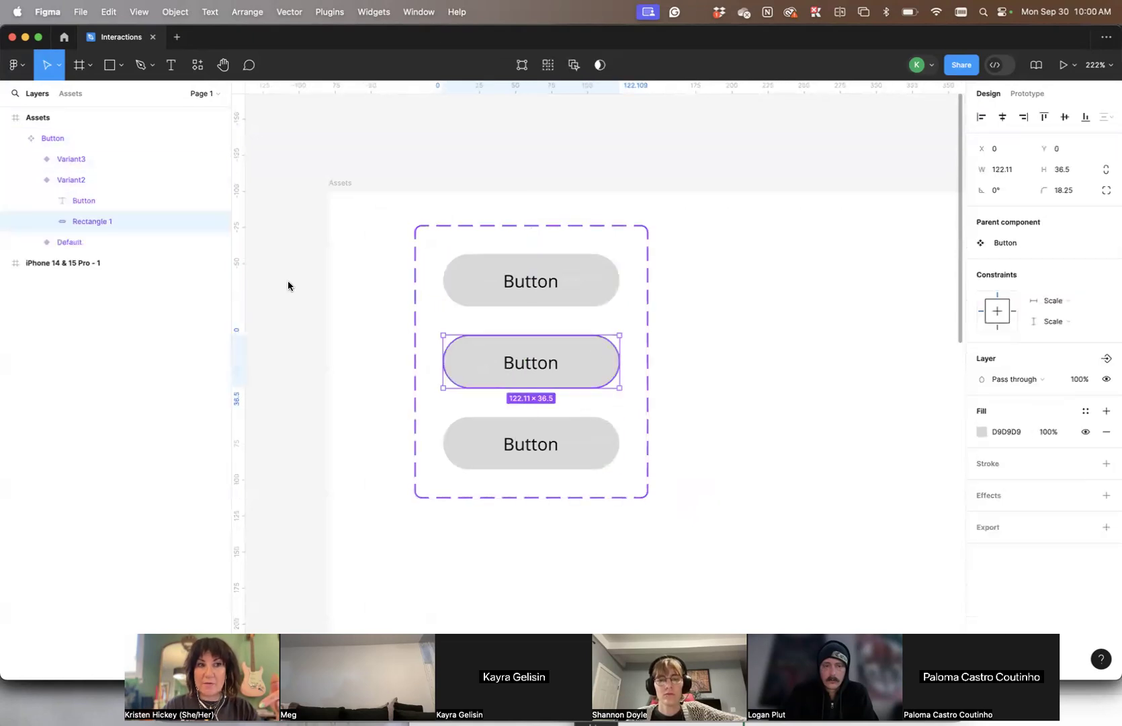
click(70, 179)
click(70, 158)
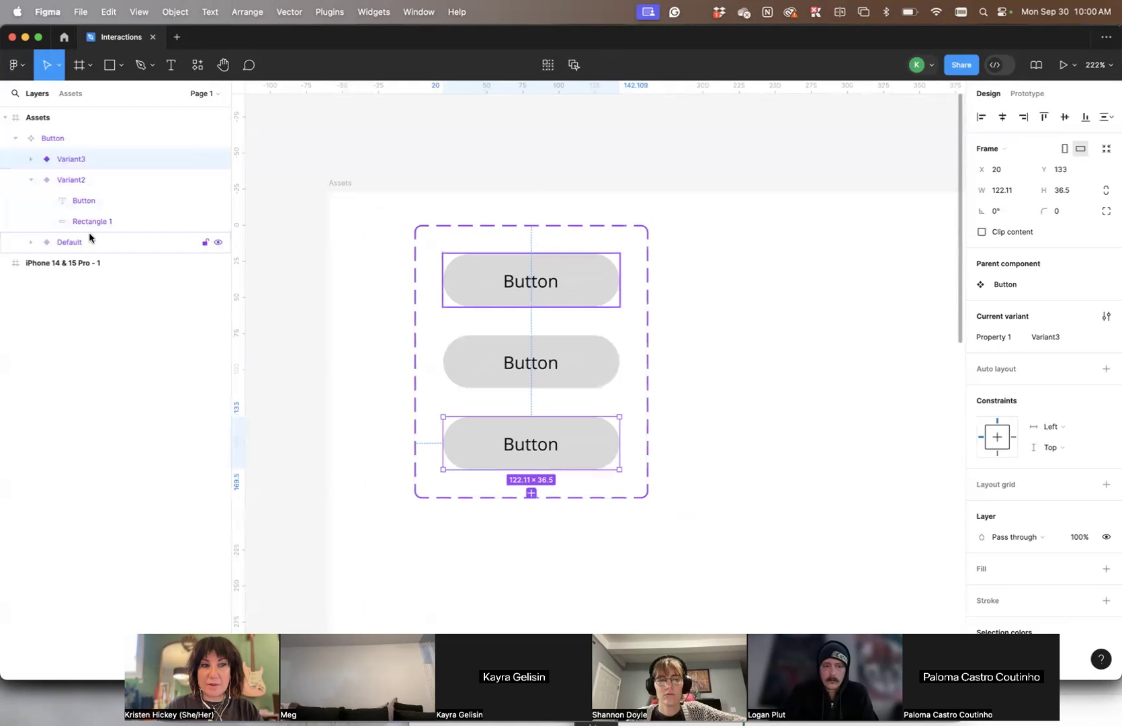
click(31, 179)
click(74, 201)
drag(75, 203, 70, 168)
click(70, 167)
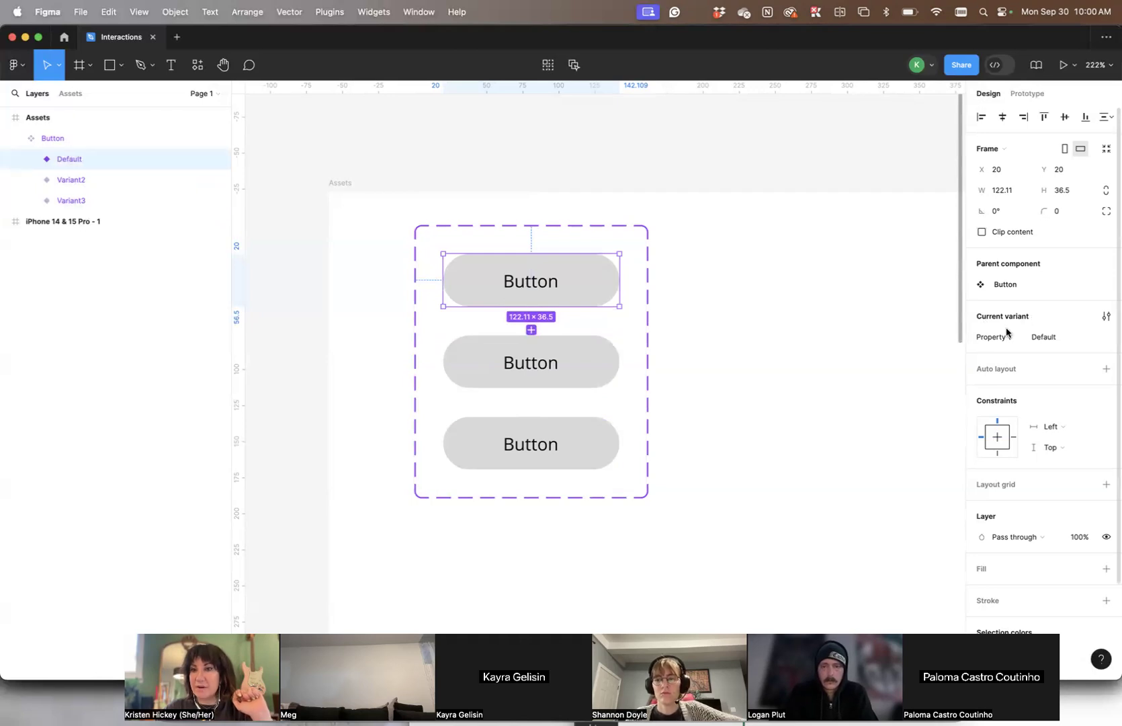
- Set the second variant's Property 1 value to Hover
click(1036, 340)
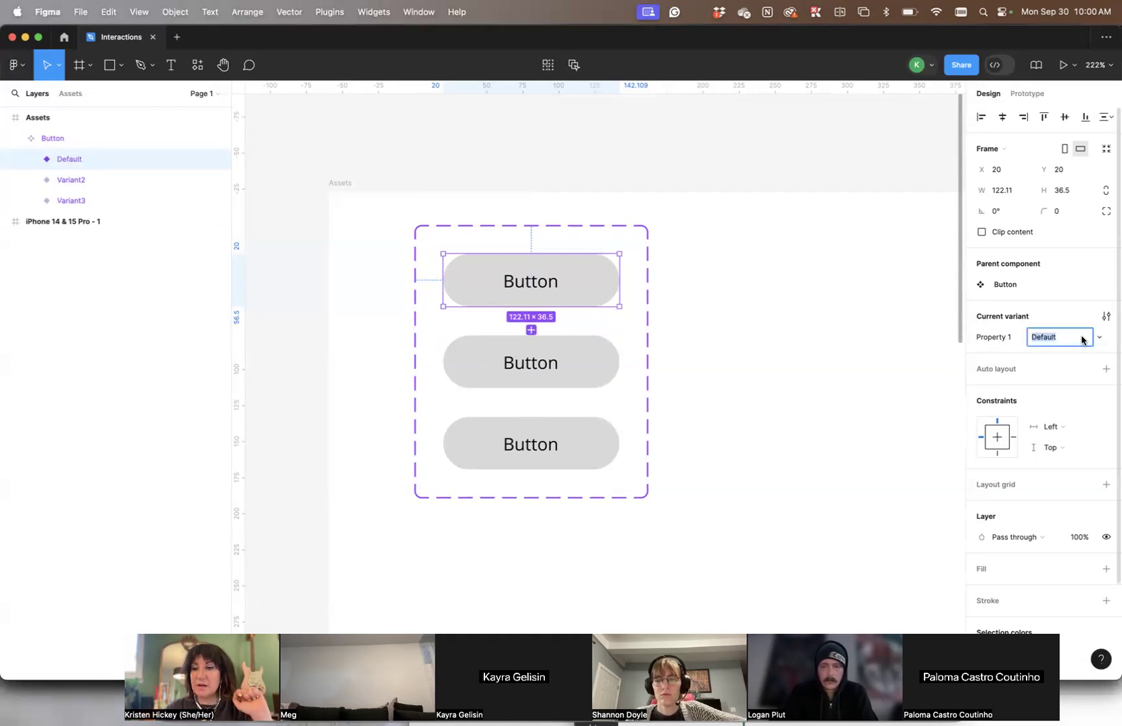
click(571, 362)
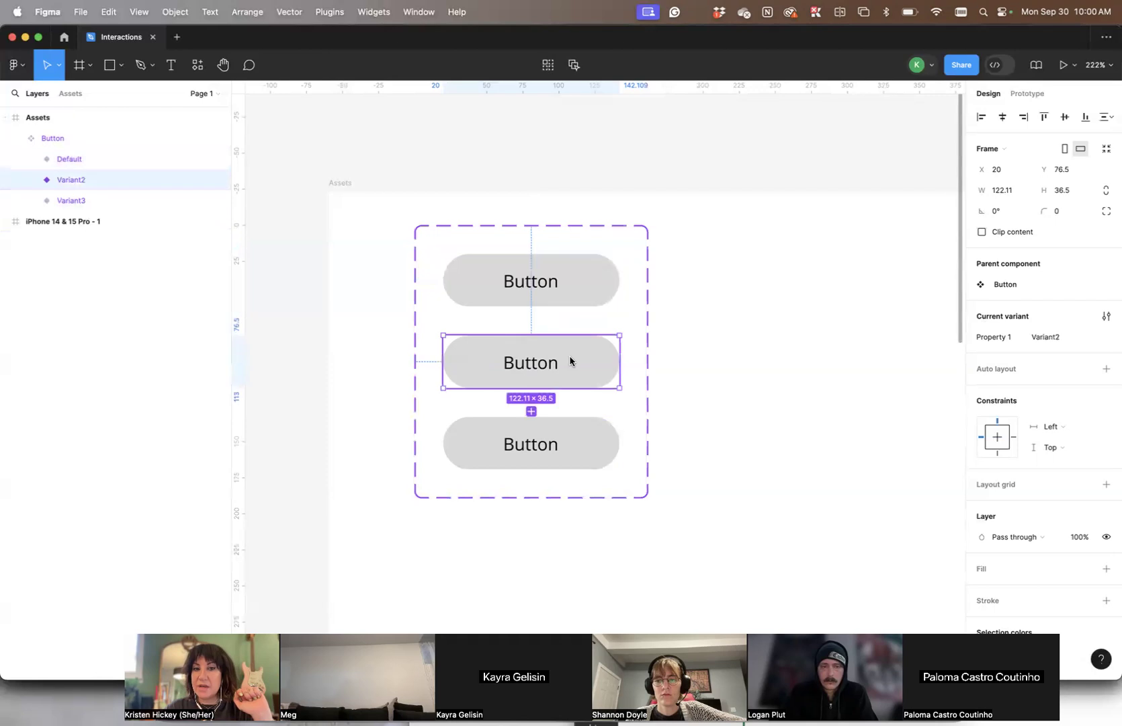
click(1055, 342)
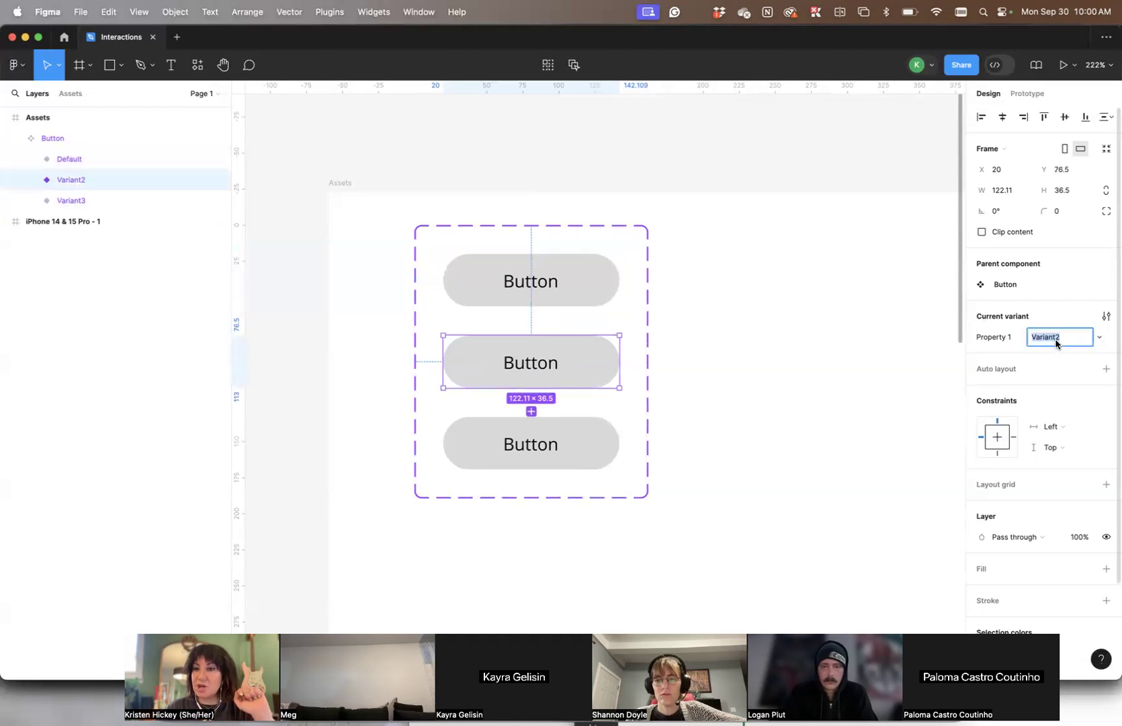
text(Hover)
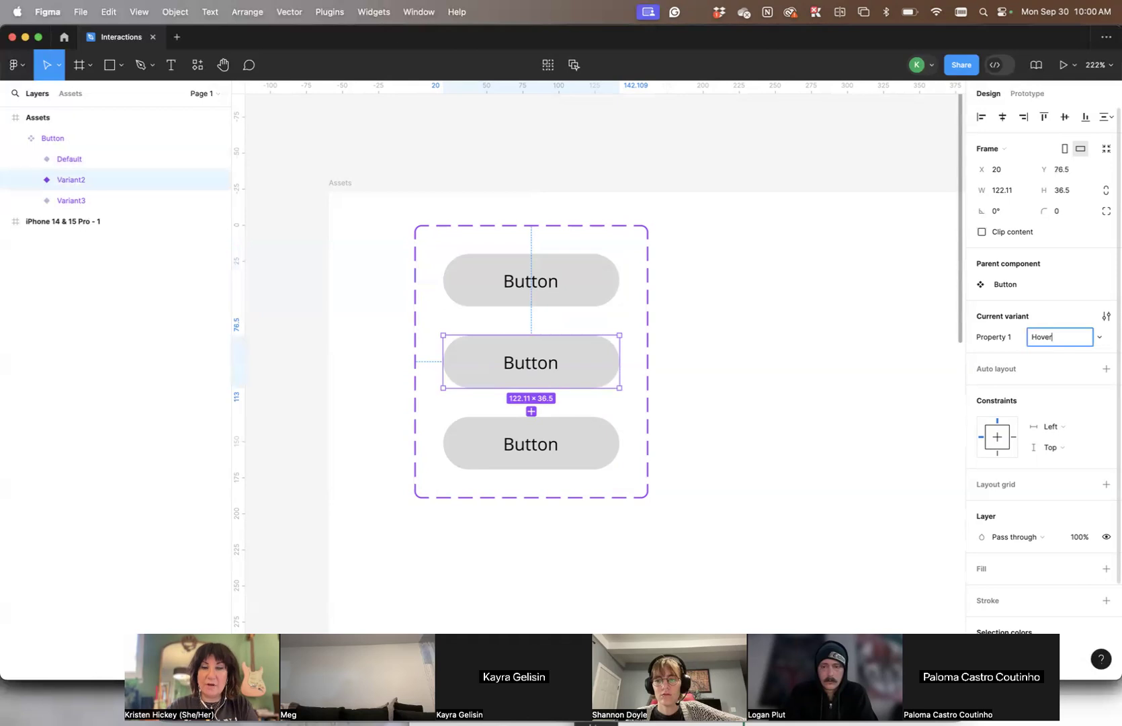
click(99, 217)
- Try renaming the third variant's layer directly as "Click"
double_click(86, 203)
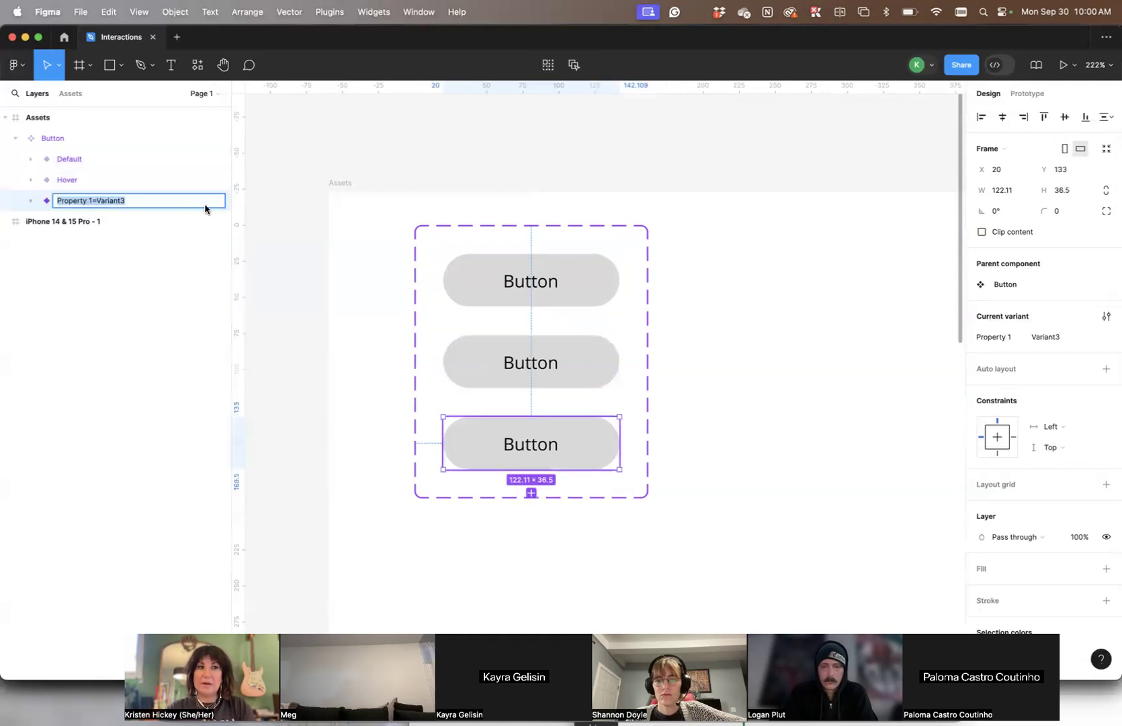
text(Click)
key(Return)
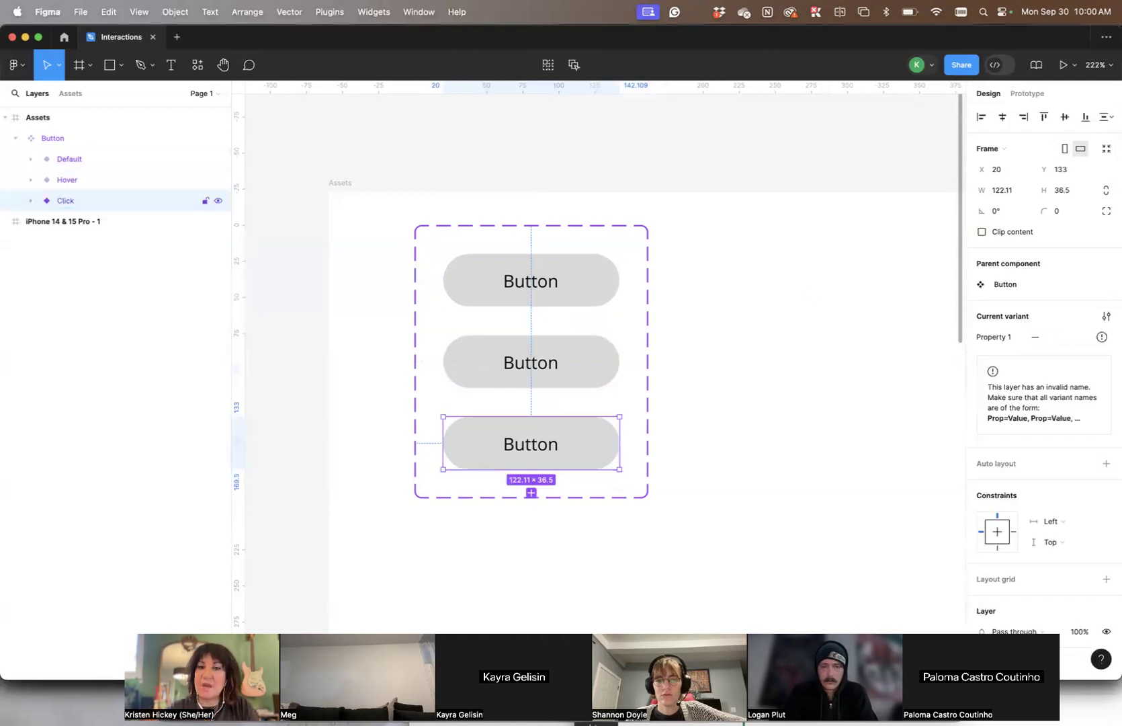
- Set the third variant's Property 1 value to "Click"
click(726, 361)
click(583, 446)
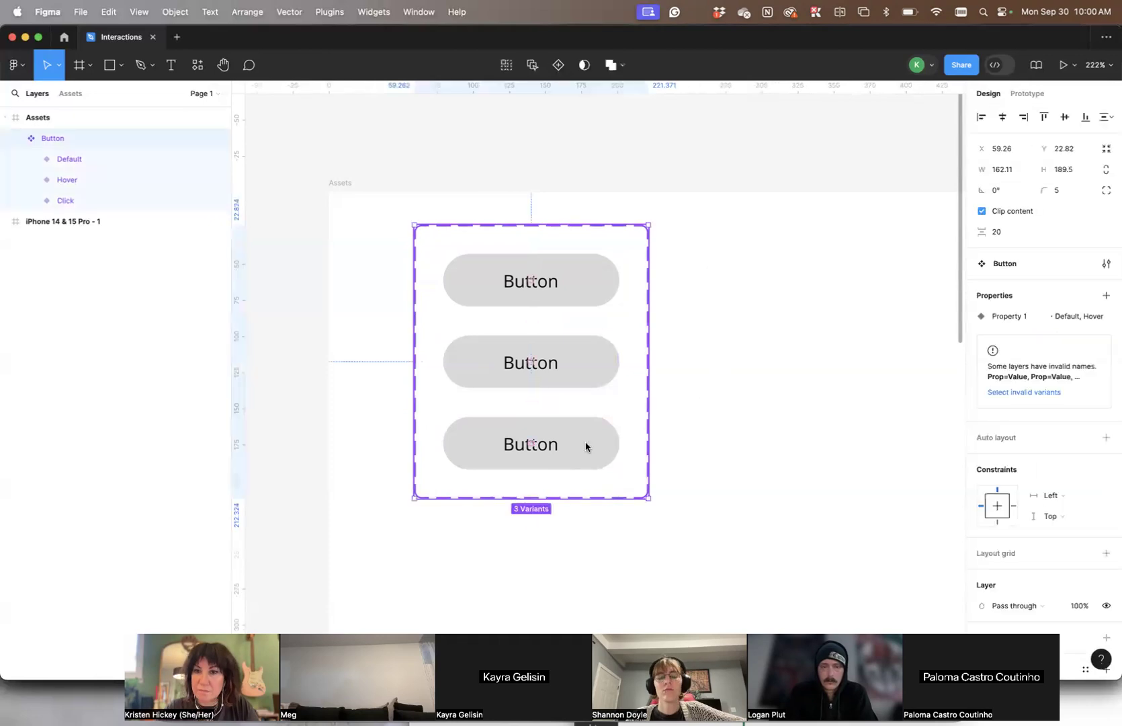
click(580, 445)
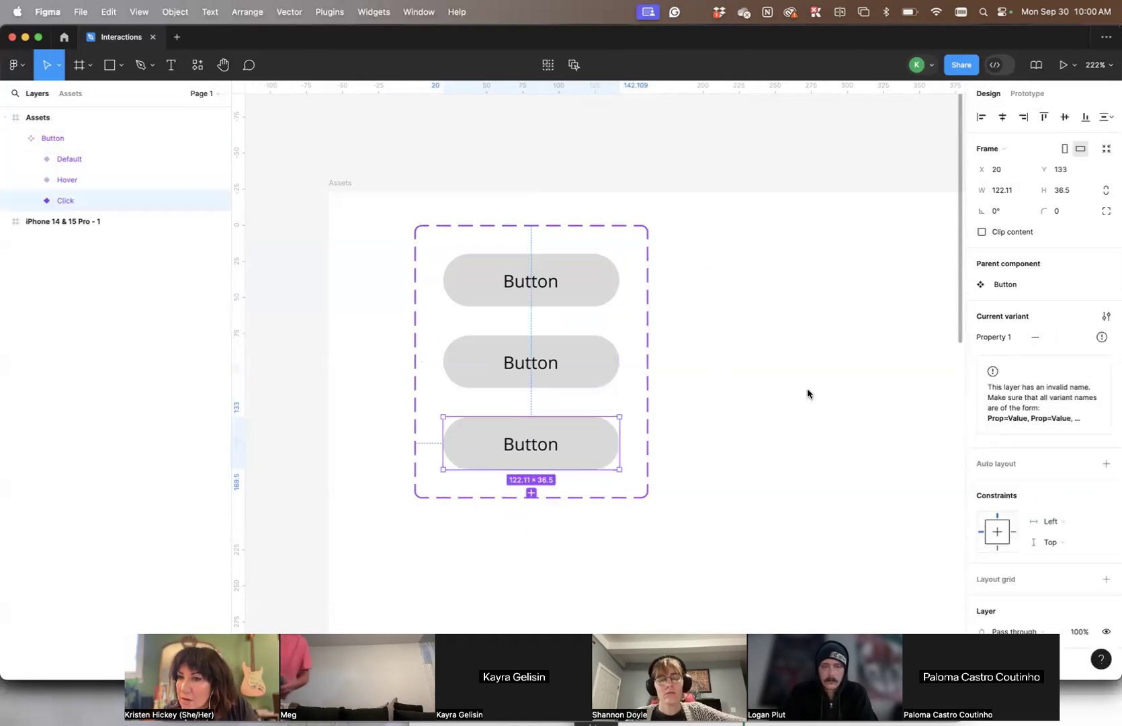
click(1045, 336)
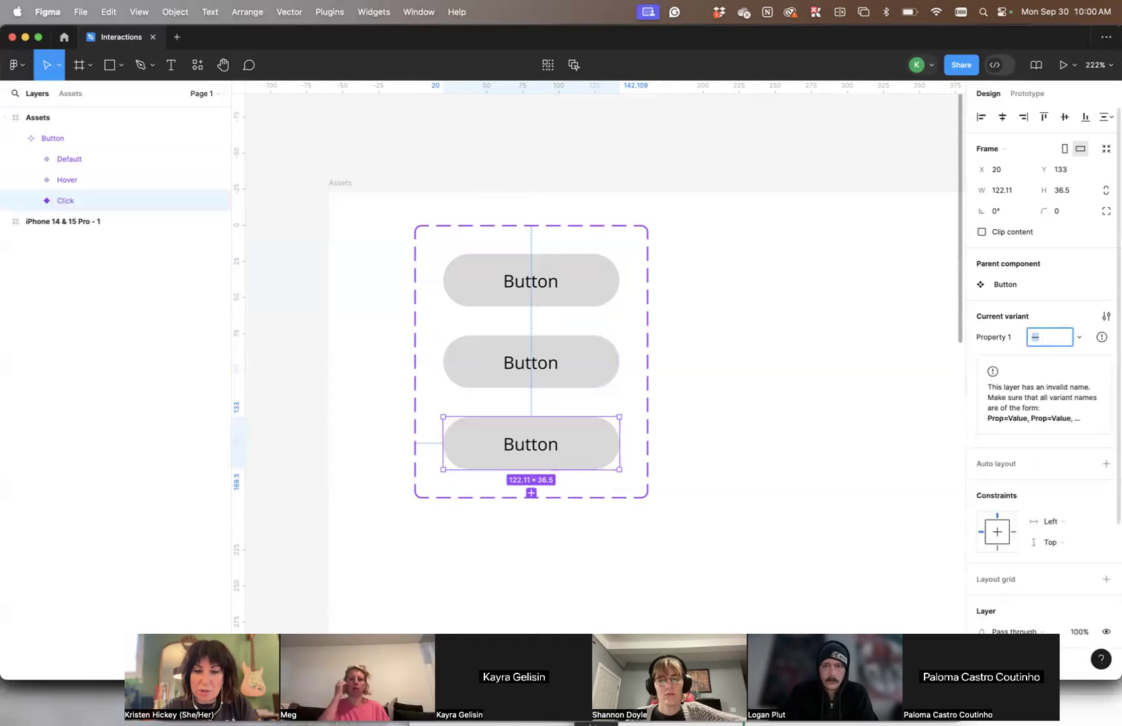
text(Click)
key(Return)
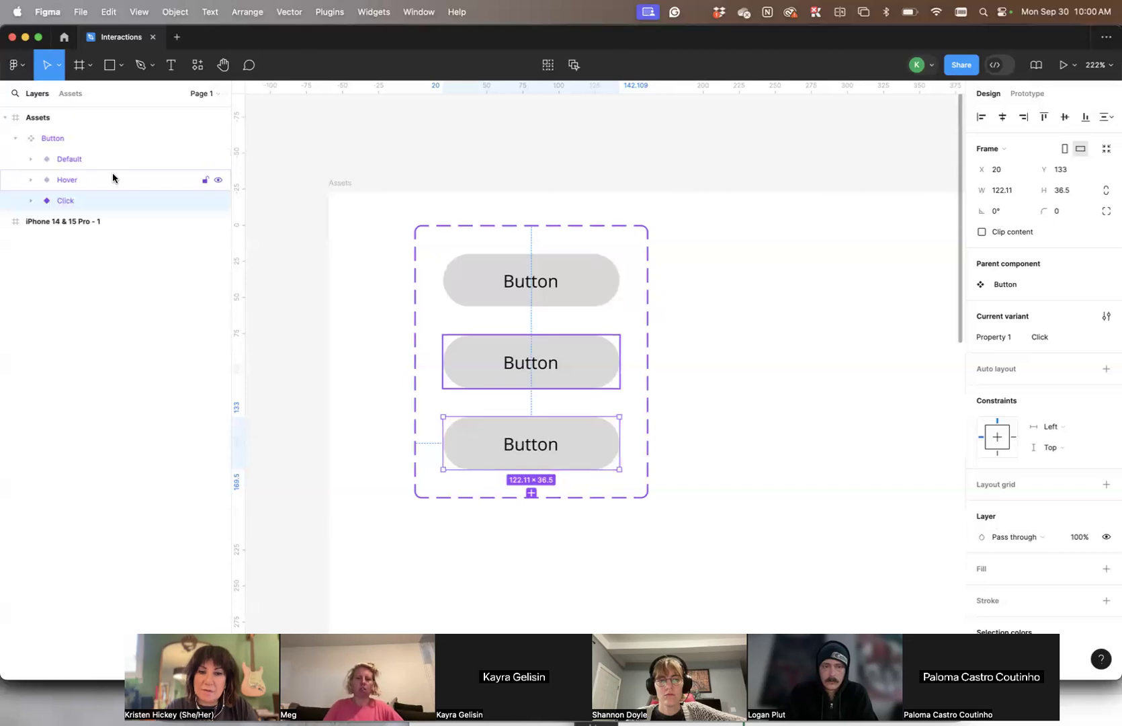
- Add a fill to the Default variant's frame
click(829, 281)
click(599, 278)
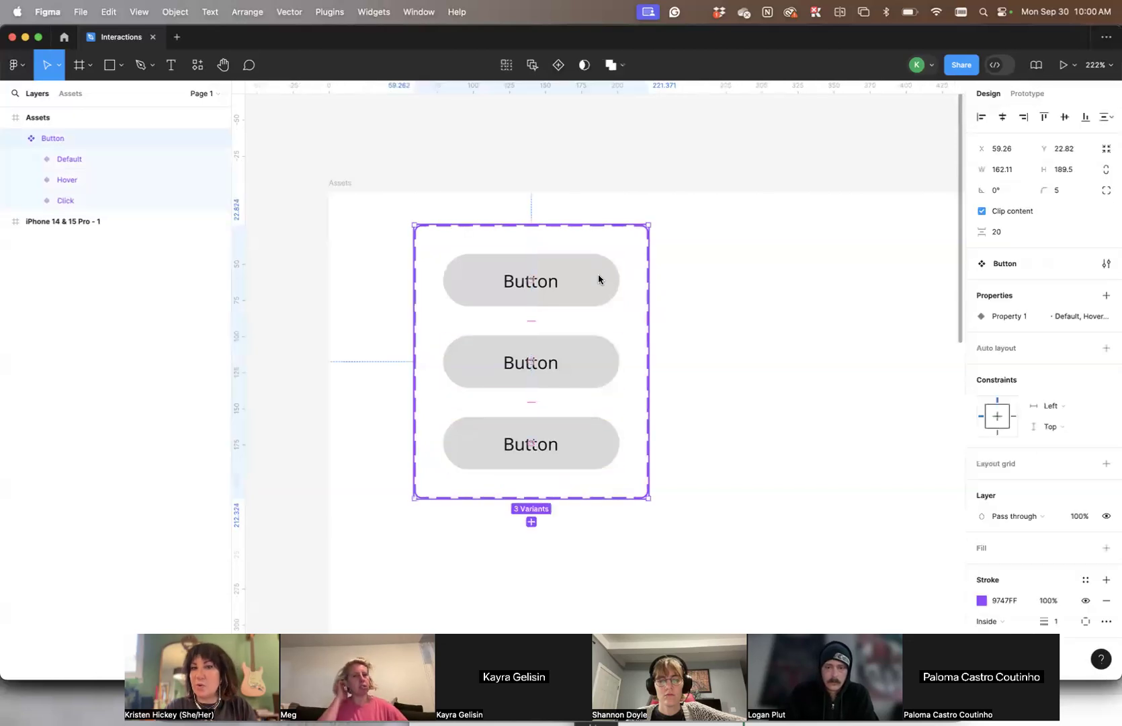
click(597, 278)
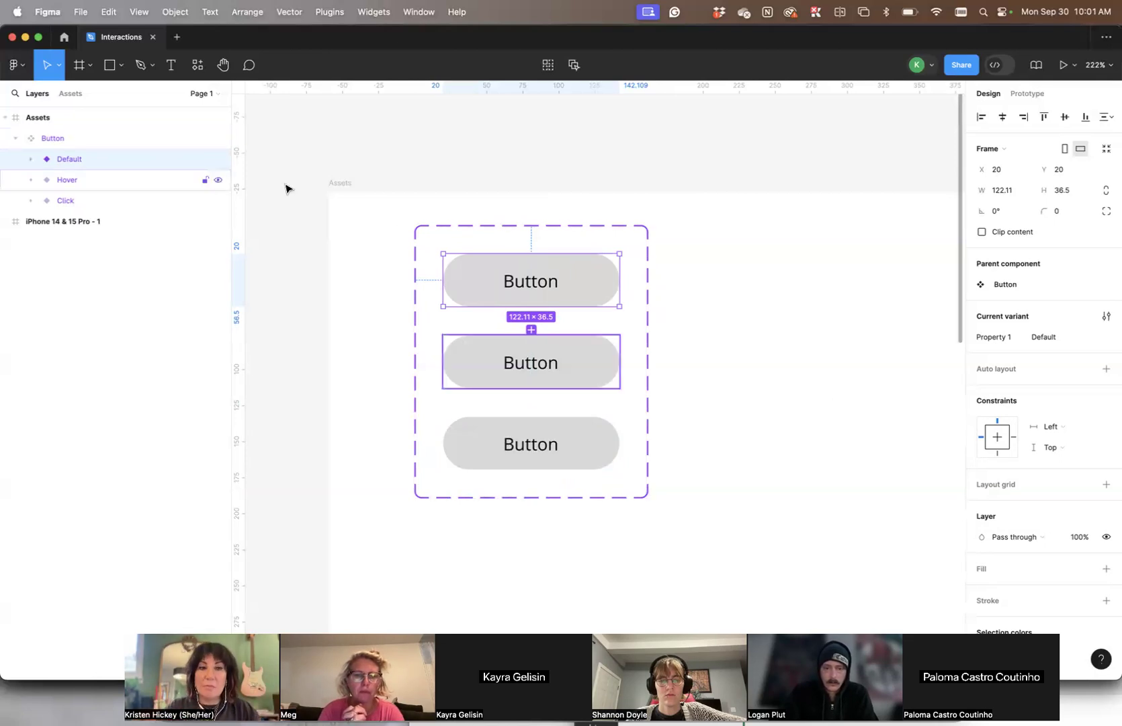
click(985, 572)
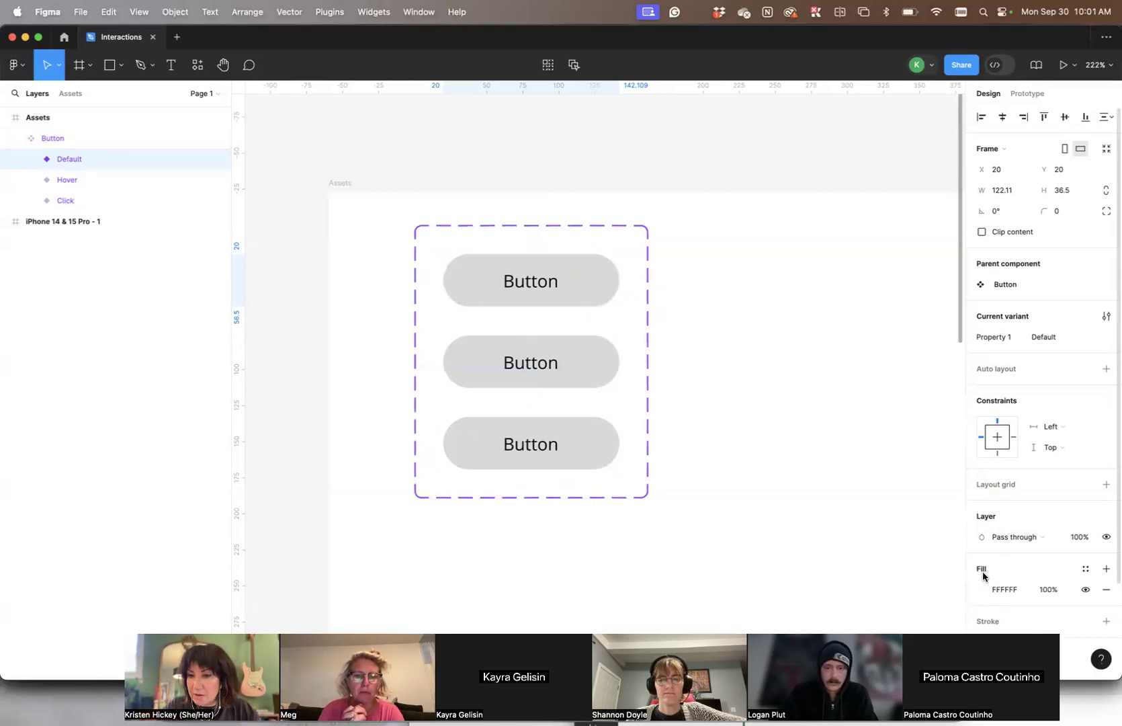
- Try the fill colour FF0000 on the Default variant's frame, then undo the colour change
scroll(992, 491, down, 2)
click(984, 465)
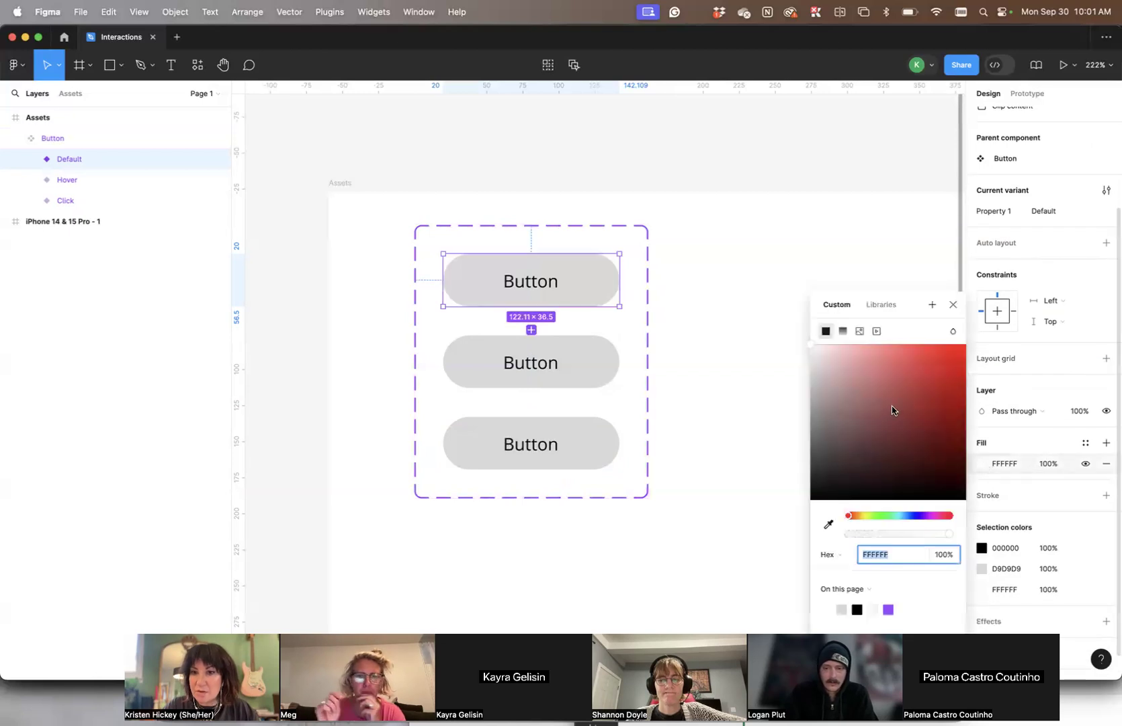
text(FF0000)
key(Return)
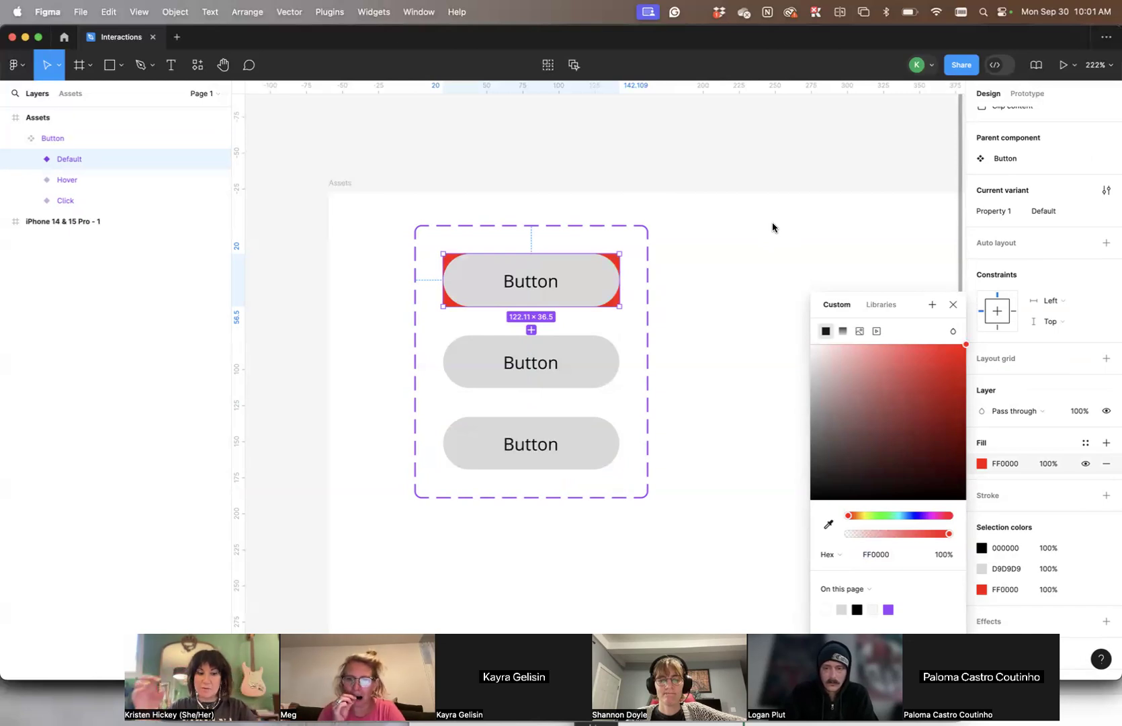
key(super+z)
click(802, 238)
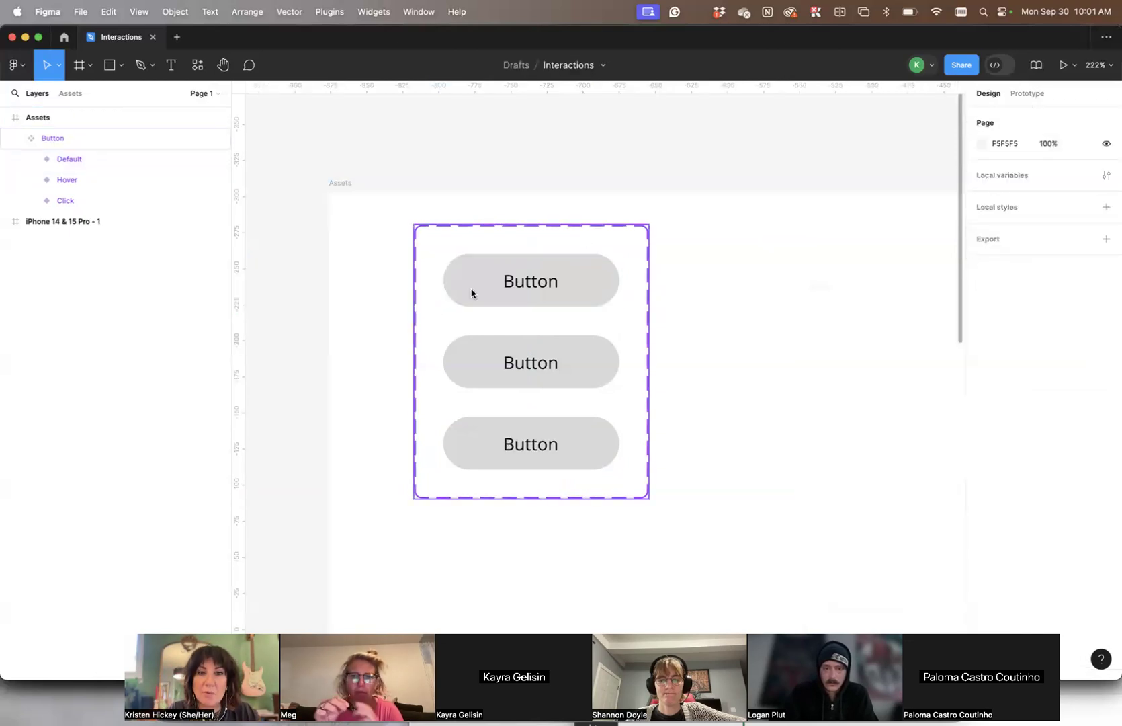
- Set the fill of the Default variant's rectangle to the light green C0DEB8
click(595, 279)
click(594, 279)
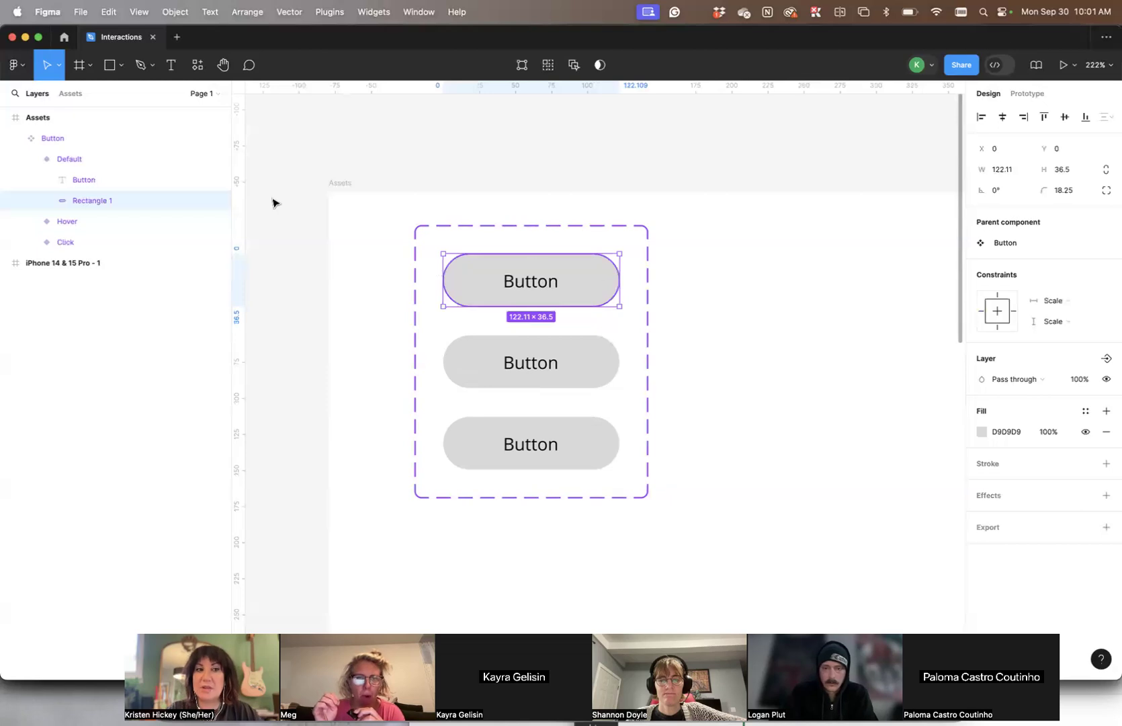
click(69, 159)
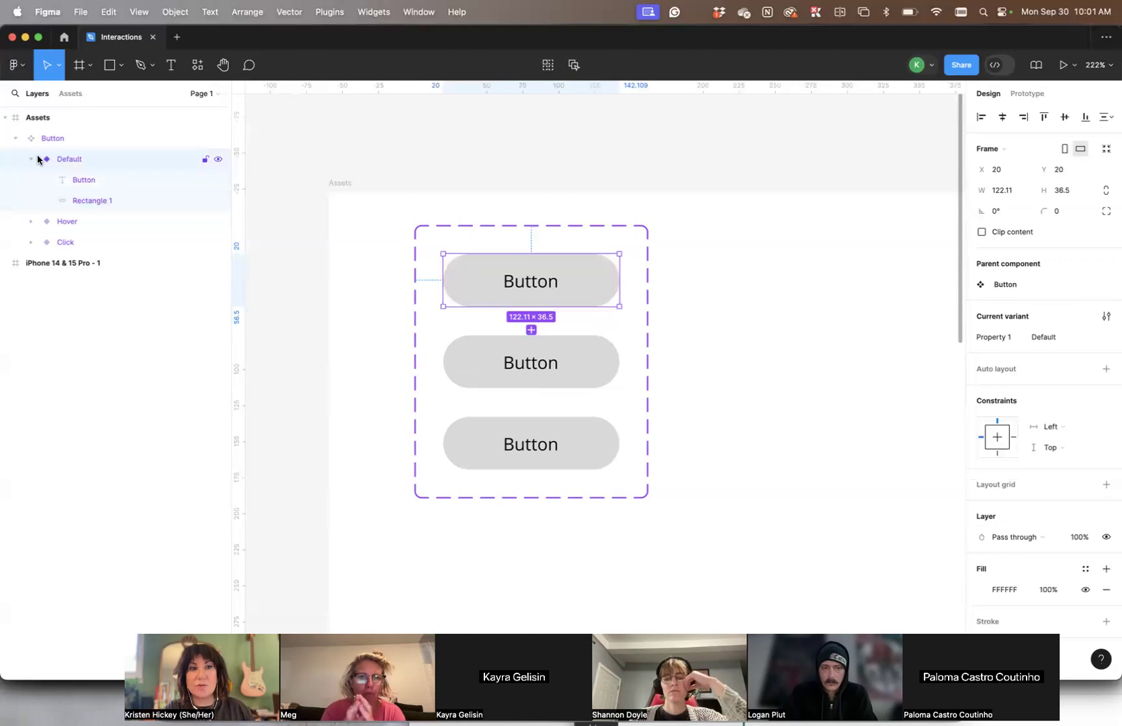
click(74, 179)
click(88, 200)
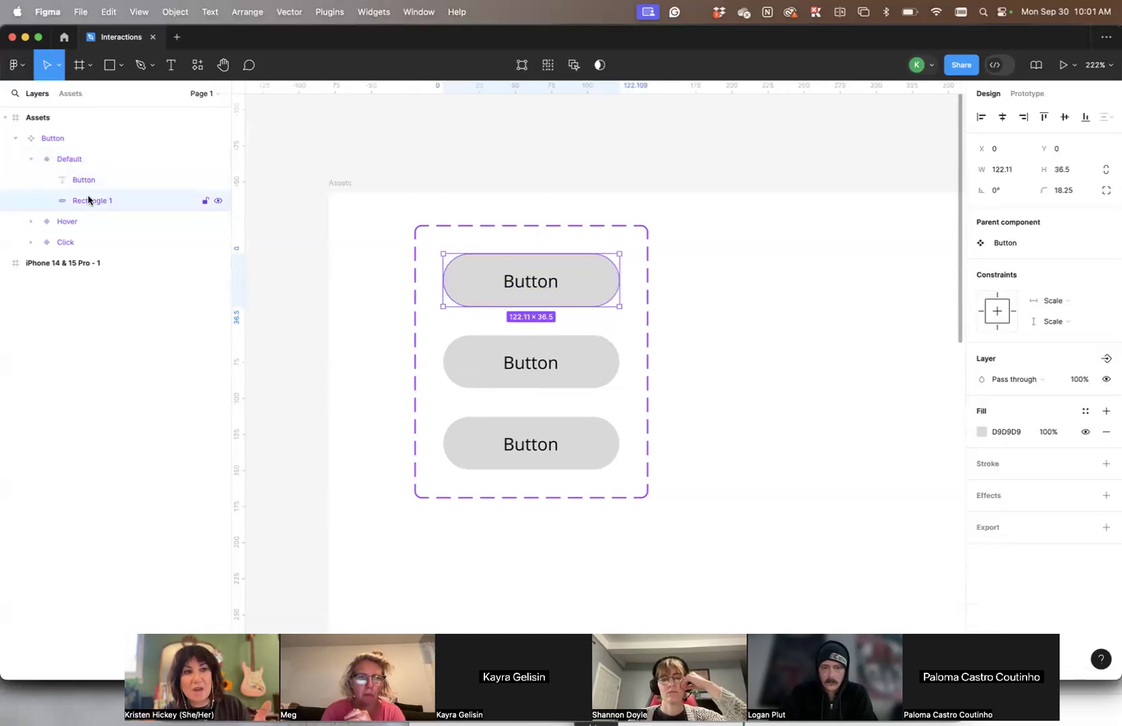
click(97, 187)
click(99, 199)
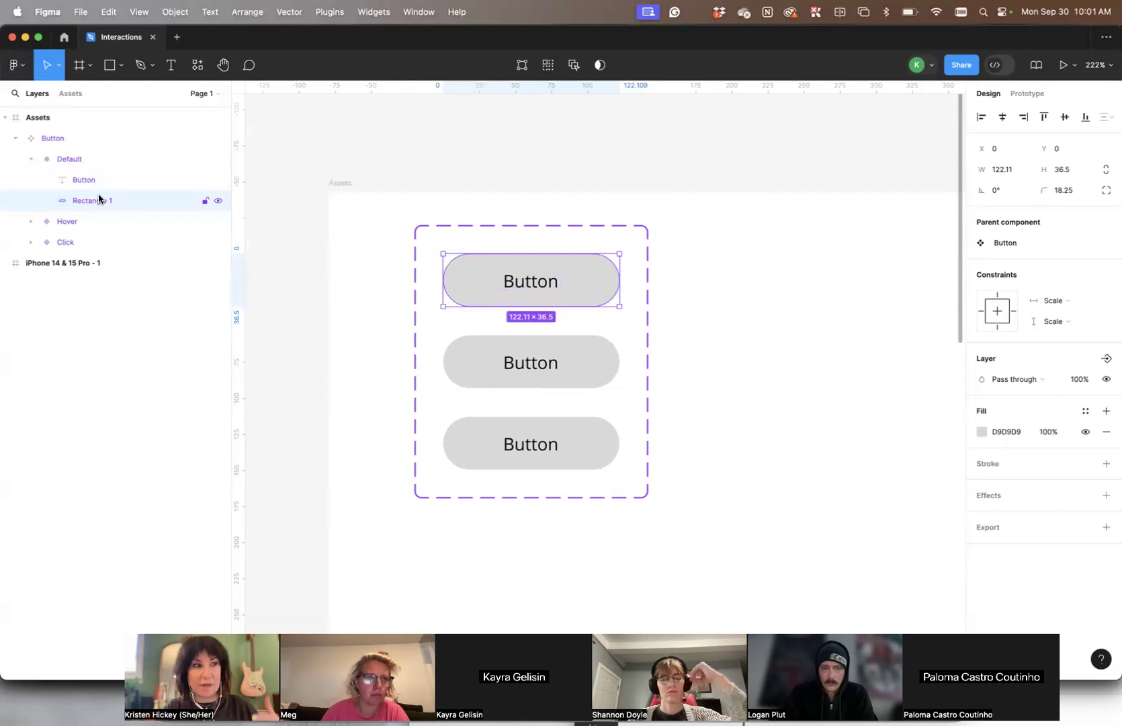
click(981, 432)
click(860, 515)
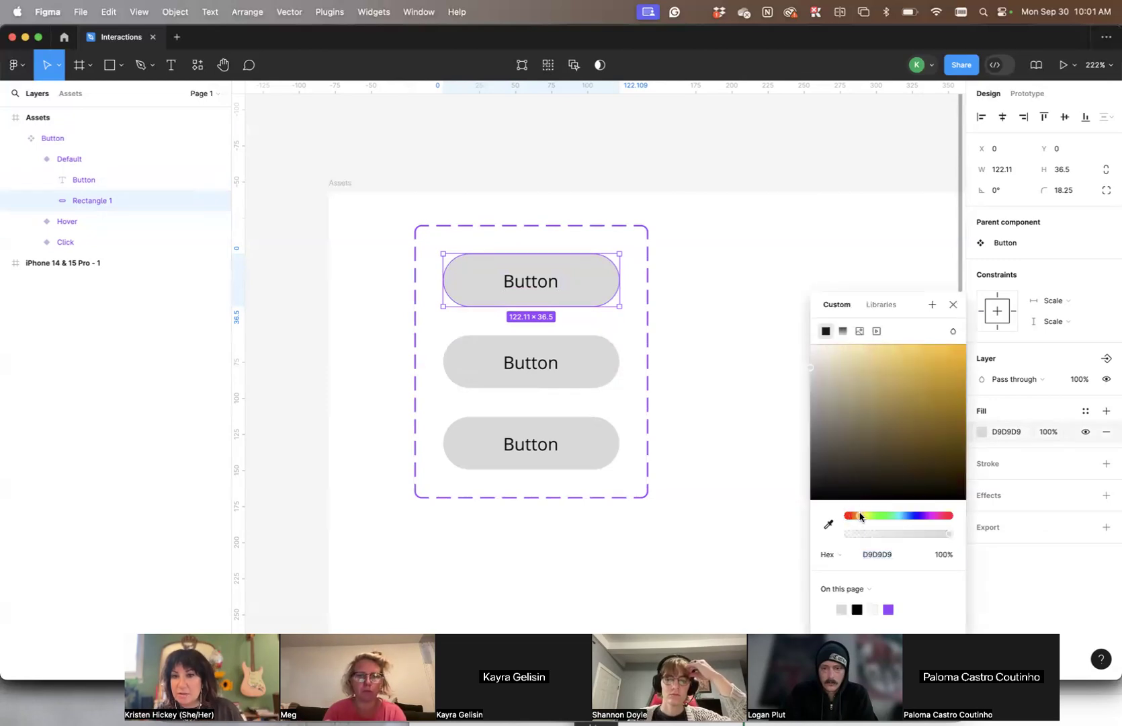
drag(813, 384, 836, 371)
click(879, 515)
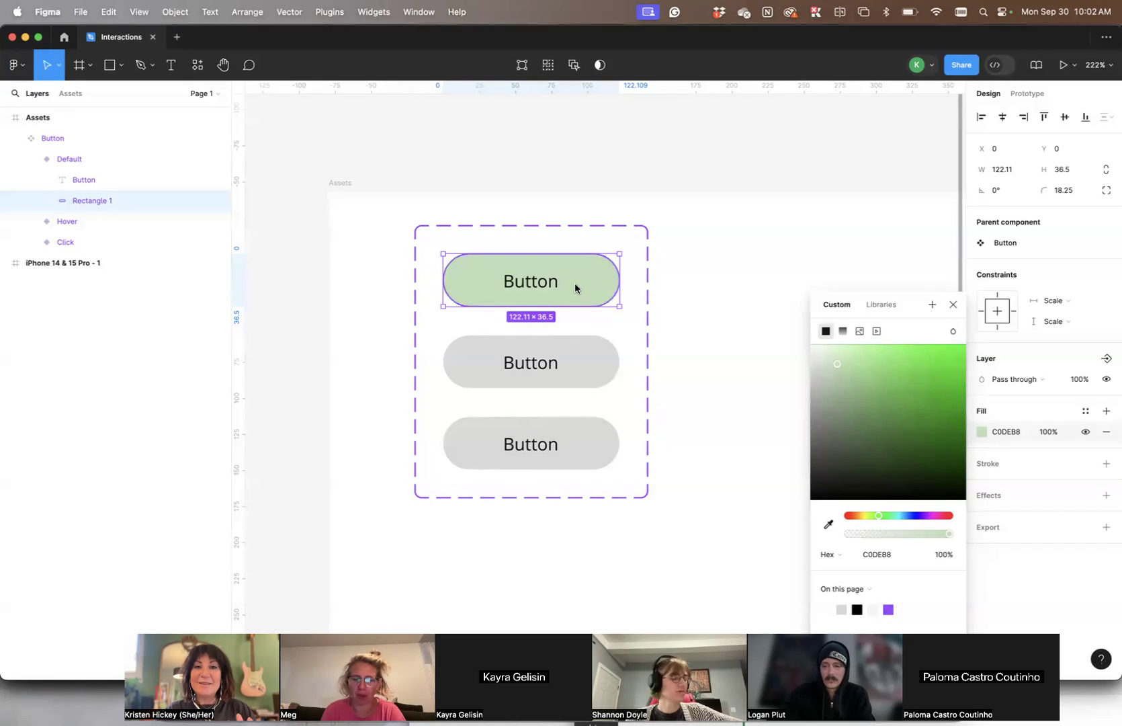
click(776, 268)
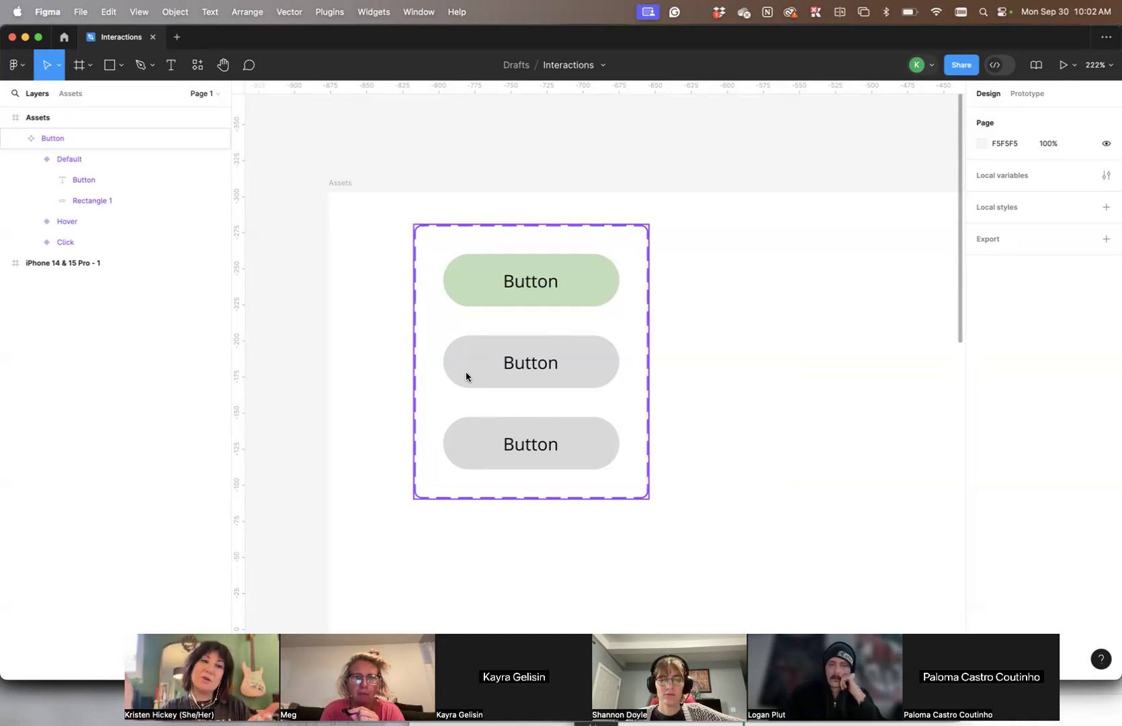
- Sample the Default button's green for the Hover variant's rectangle fill and darken it to 8EA688
click(561, 371)
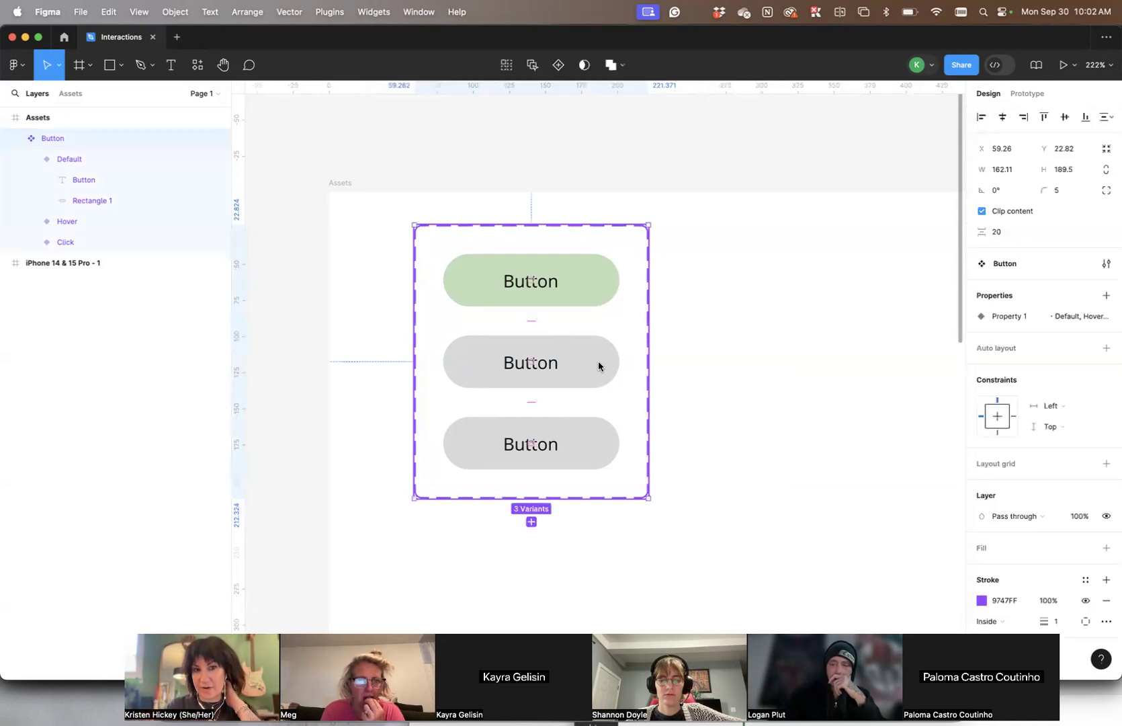
click(29, 223)
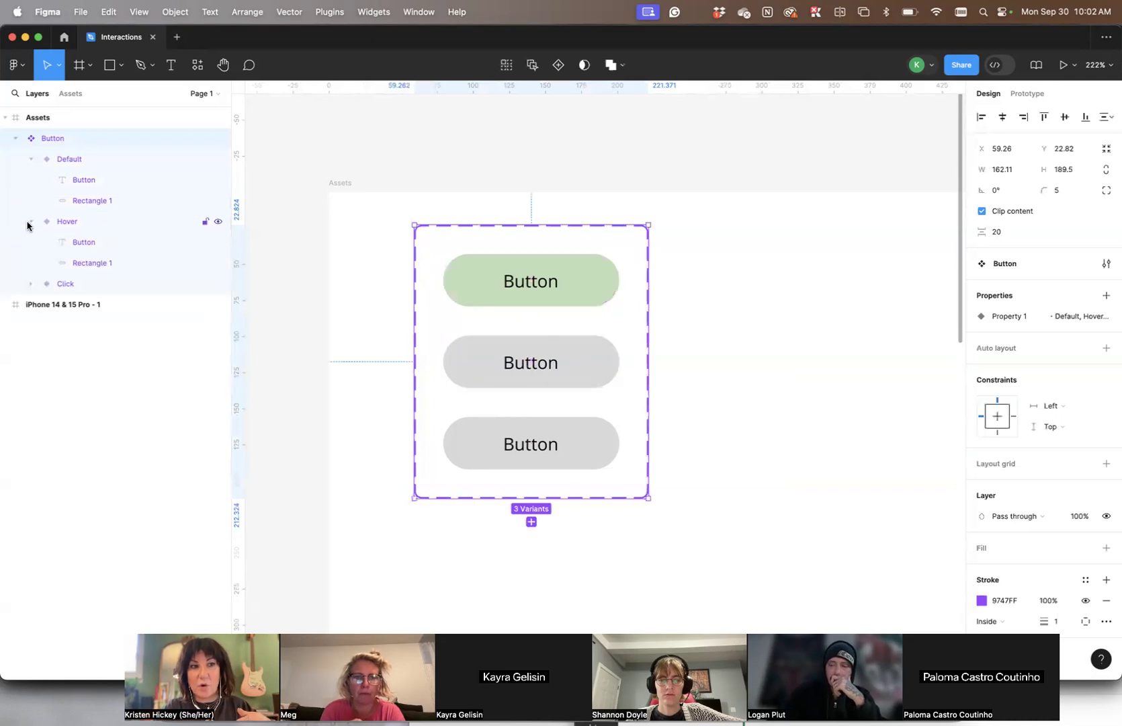
click(85, 221)
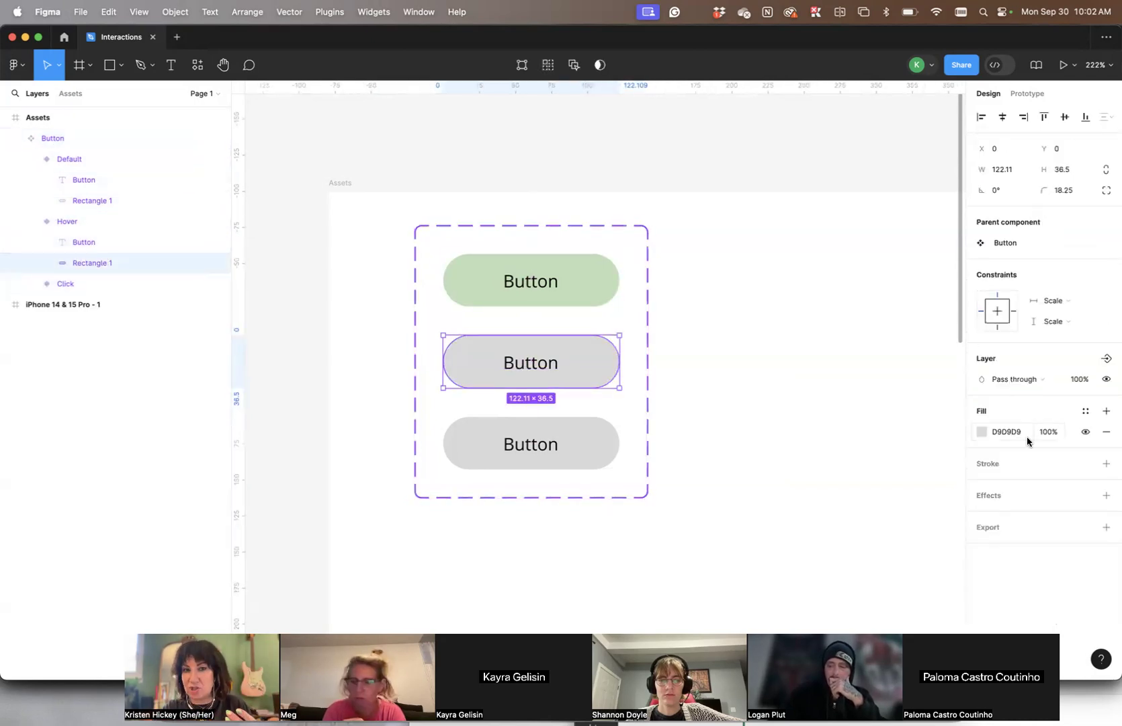
click(981, 432)
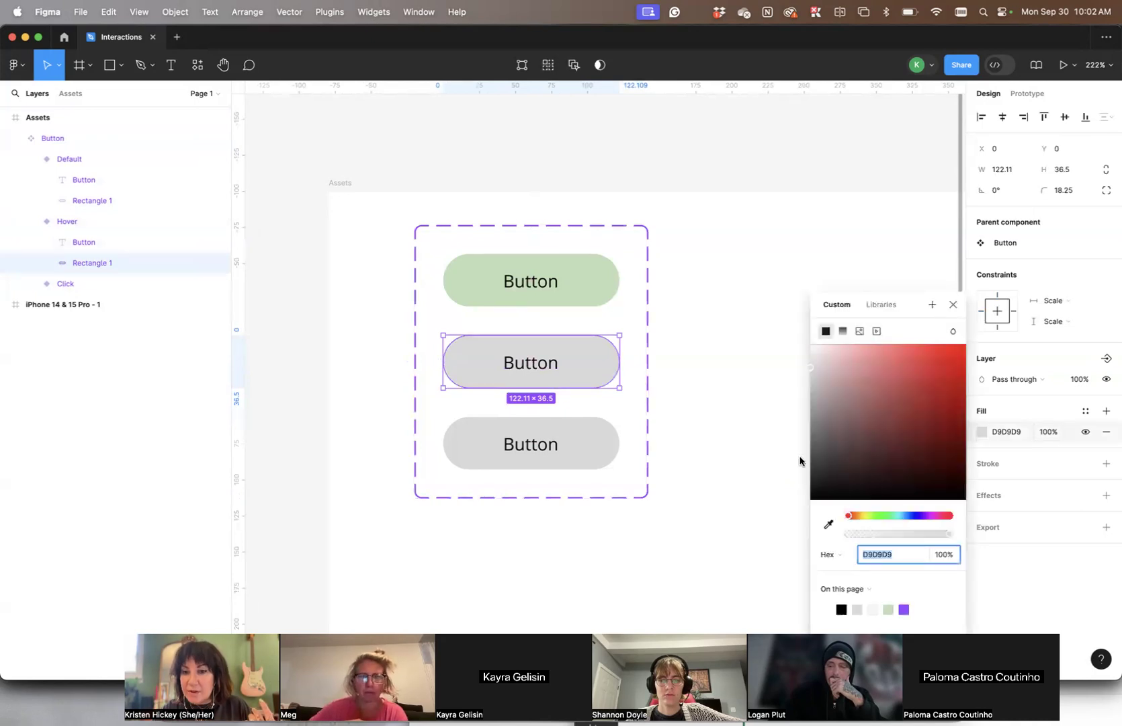
click(828, 524)
click(615, 280)
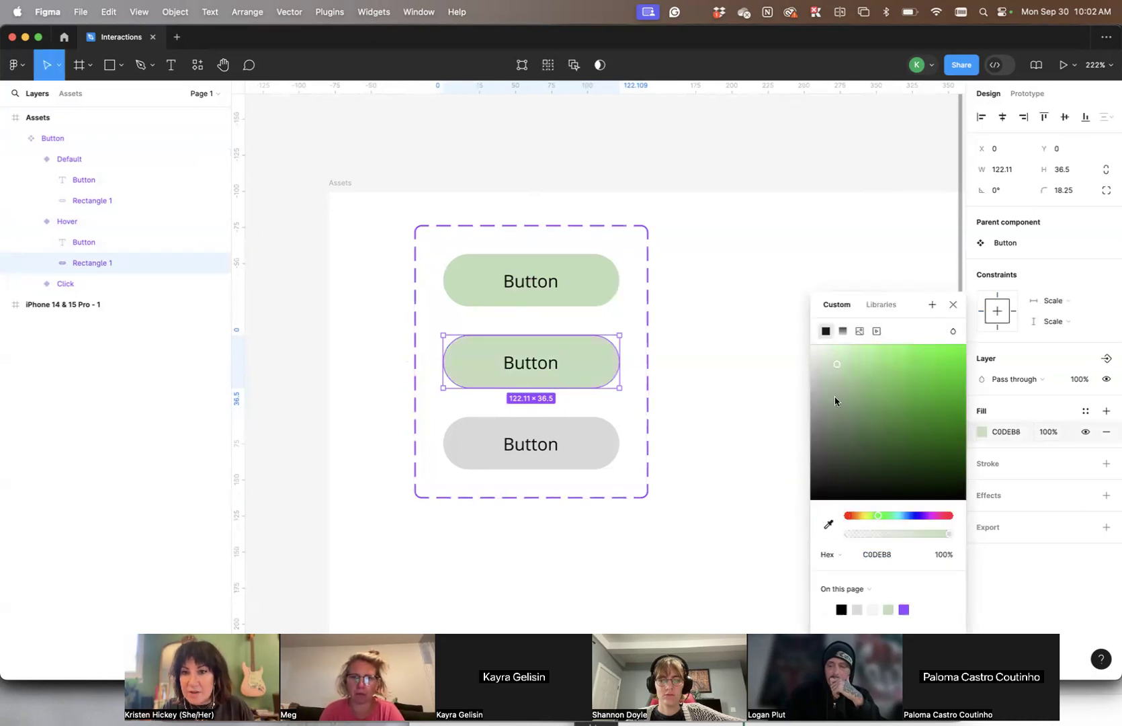
drag(835, 364, 835, 387)
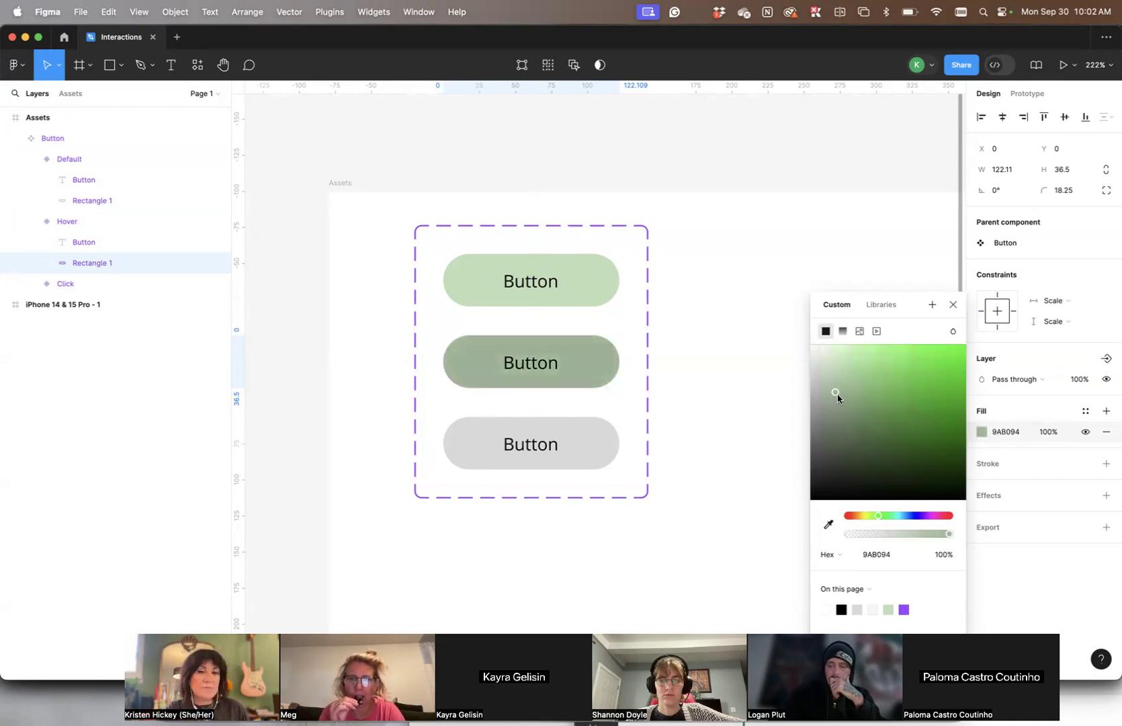
drag(837, 398, 838, 399)
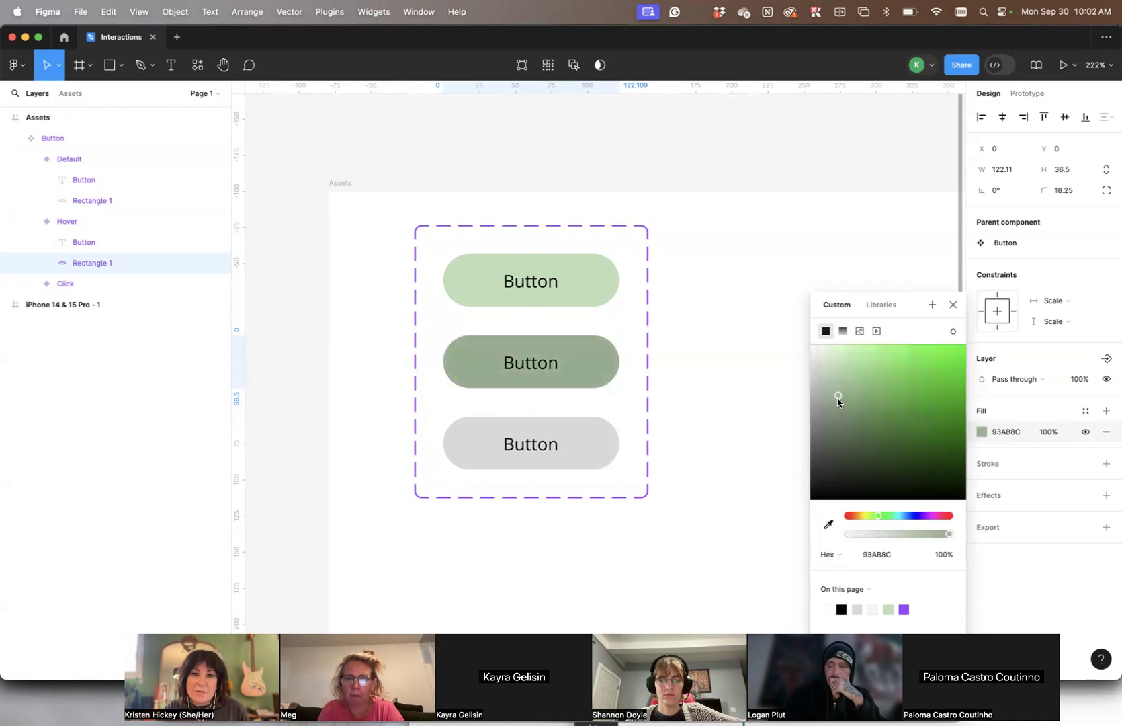
- Set the Hover variant's text to SemiBold weight with the fill colour FFFFFF
click(530, 364)
click(994, 455)
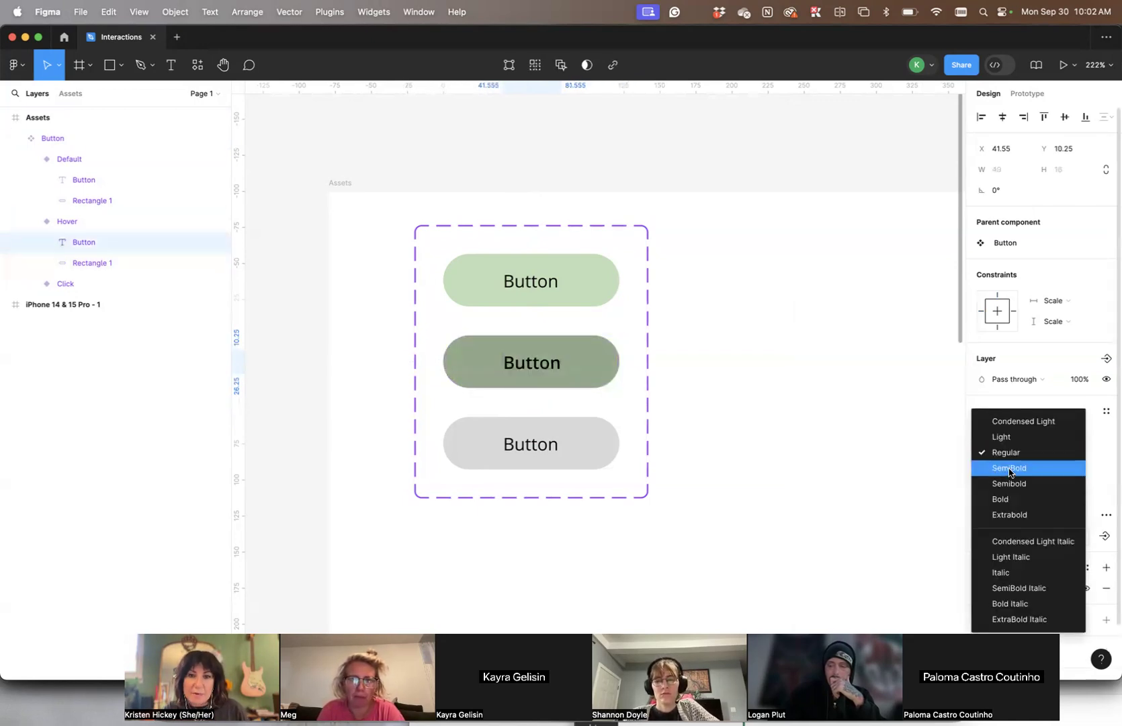
click(1008, 468)
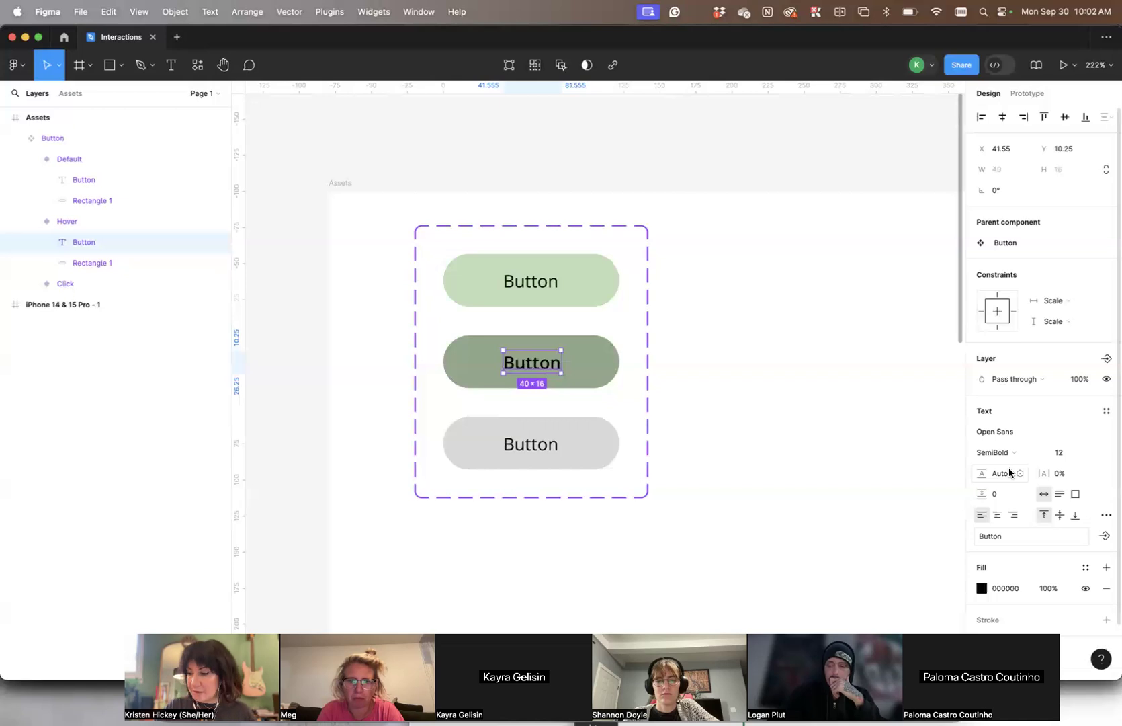
click(981, 588)
text(FFFFFF)
key(Return)
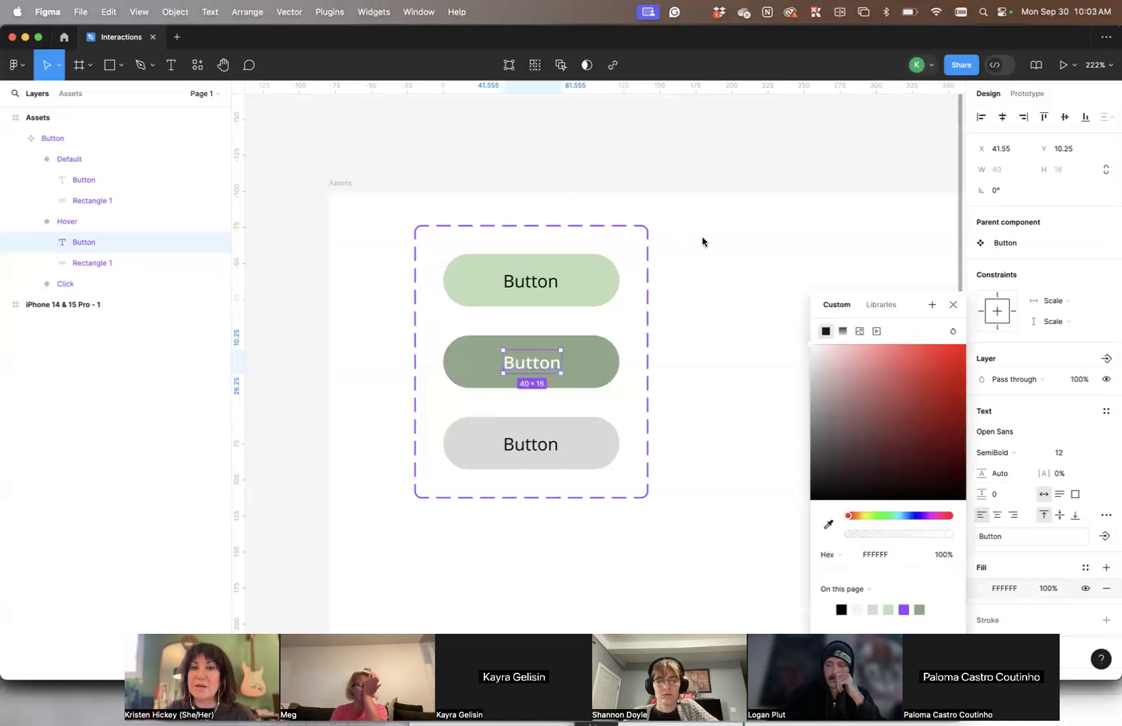
click(703, 241)
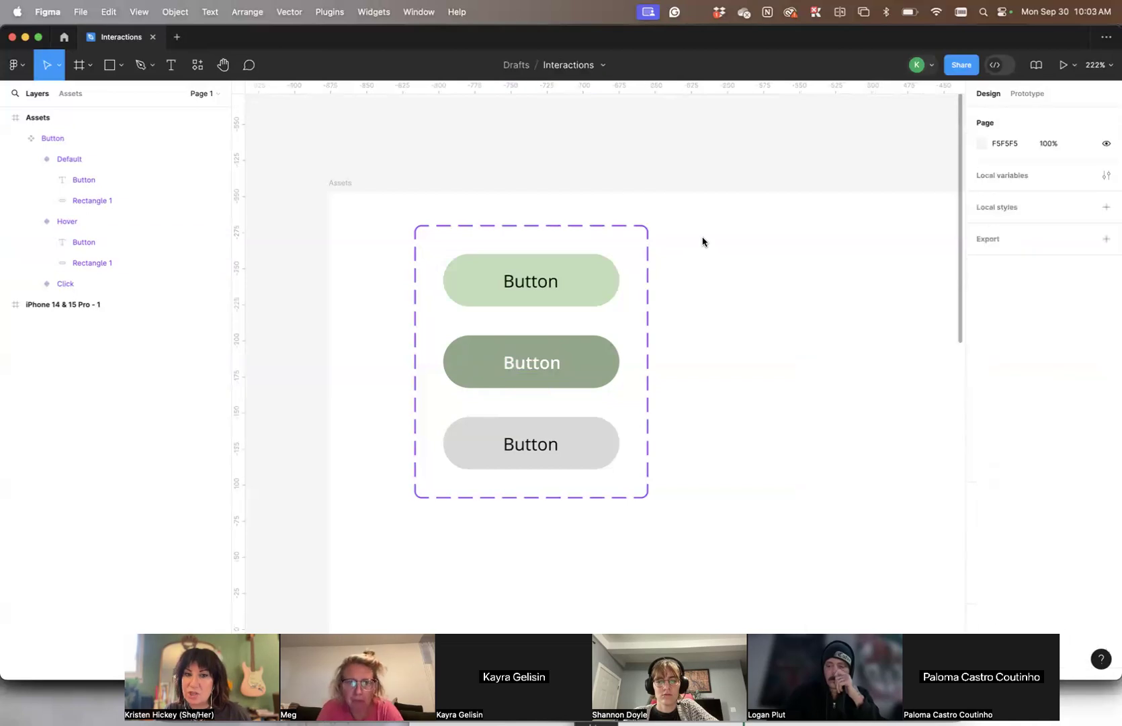
- Darken the fill of the Hover variant's rectangle further to 7B8F76
click(584, 359)
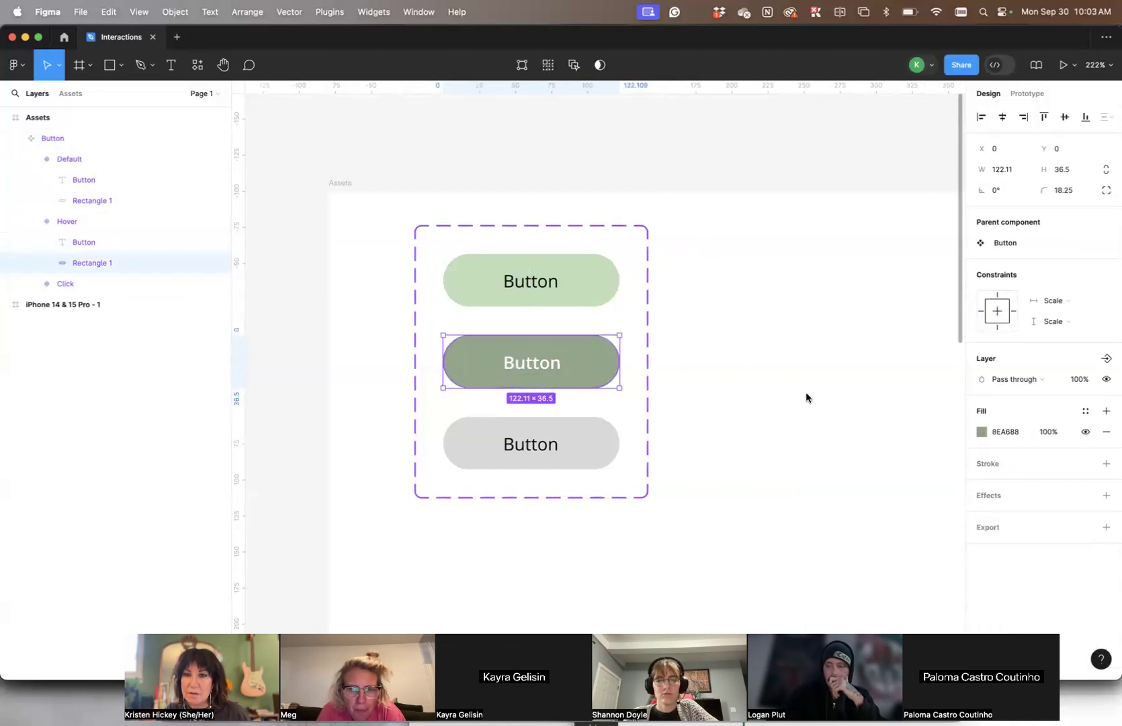
click(981, 431)
drag(838, 401, 838, 418)
click(738, 407)
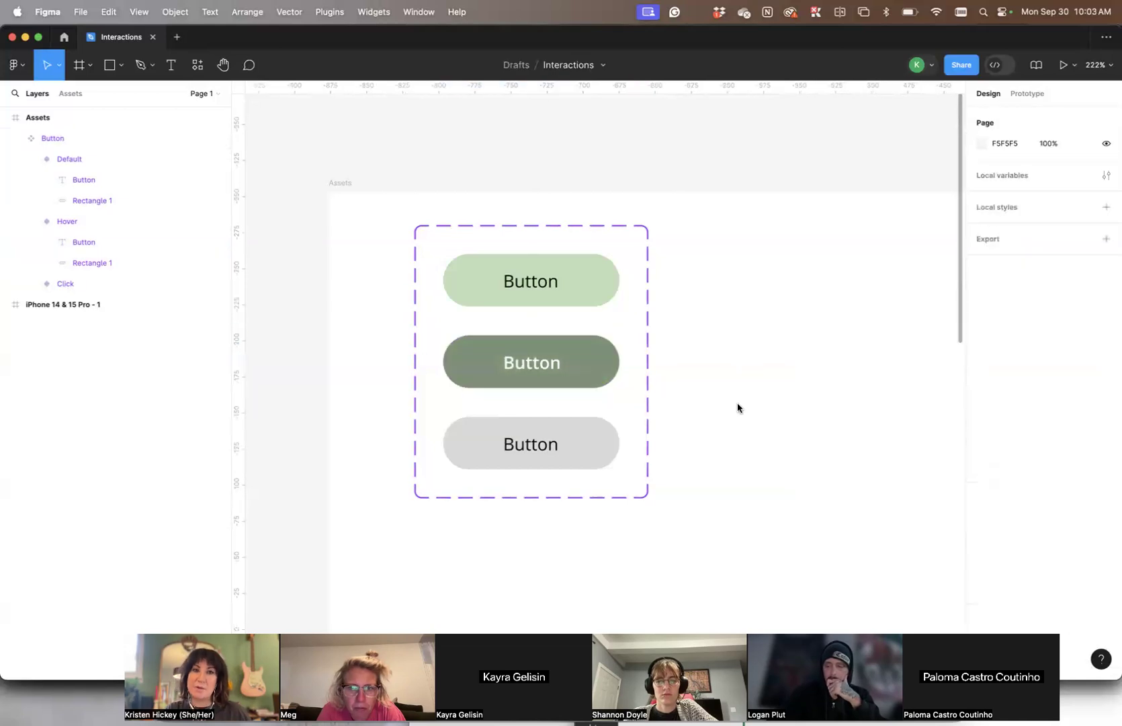
- Add a drop shadow to the Hover variant's rectangle and review the shadow settings and other effect types
click(573, 367)
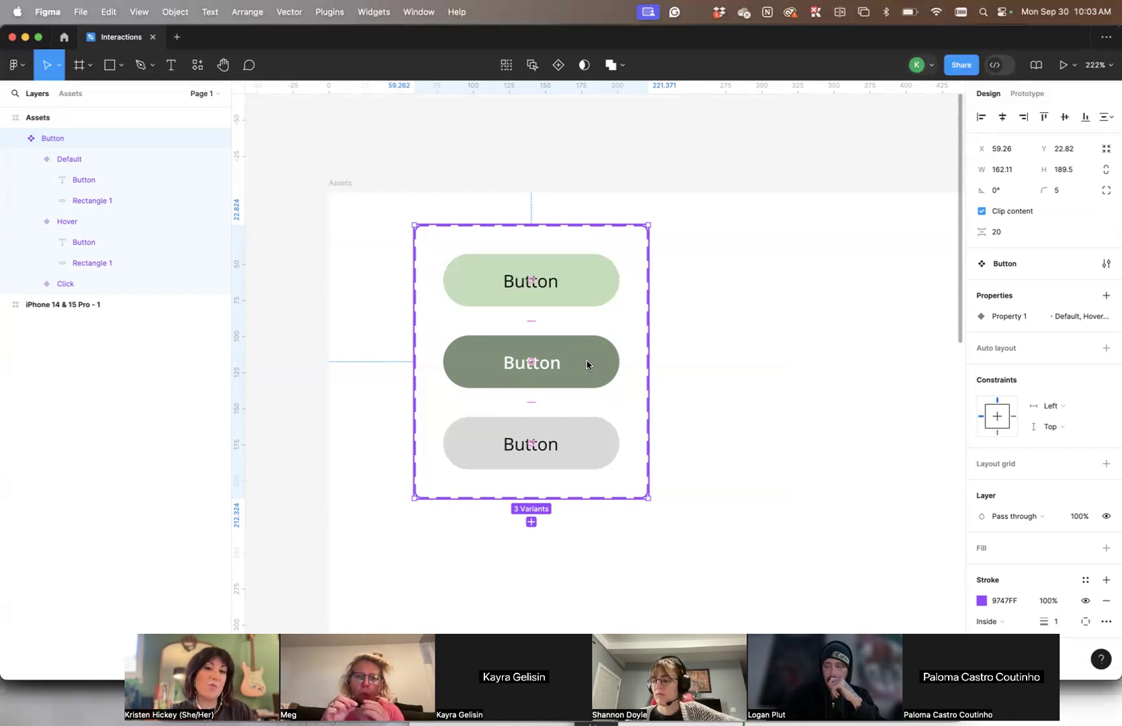
click(587, 364)
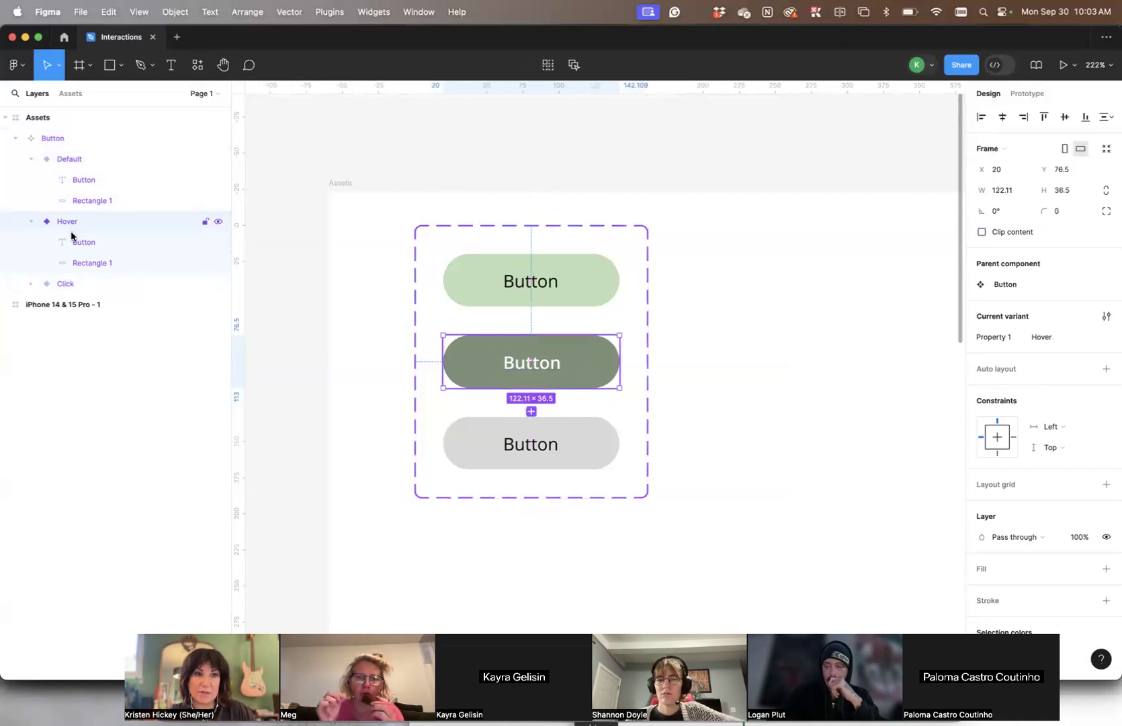
click(84, 263)
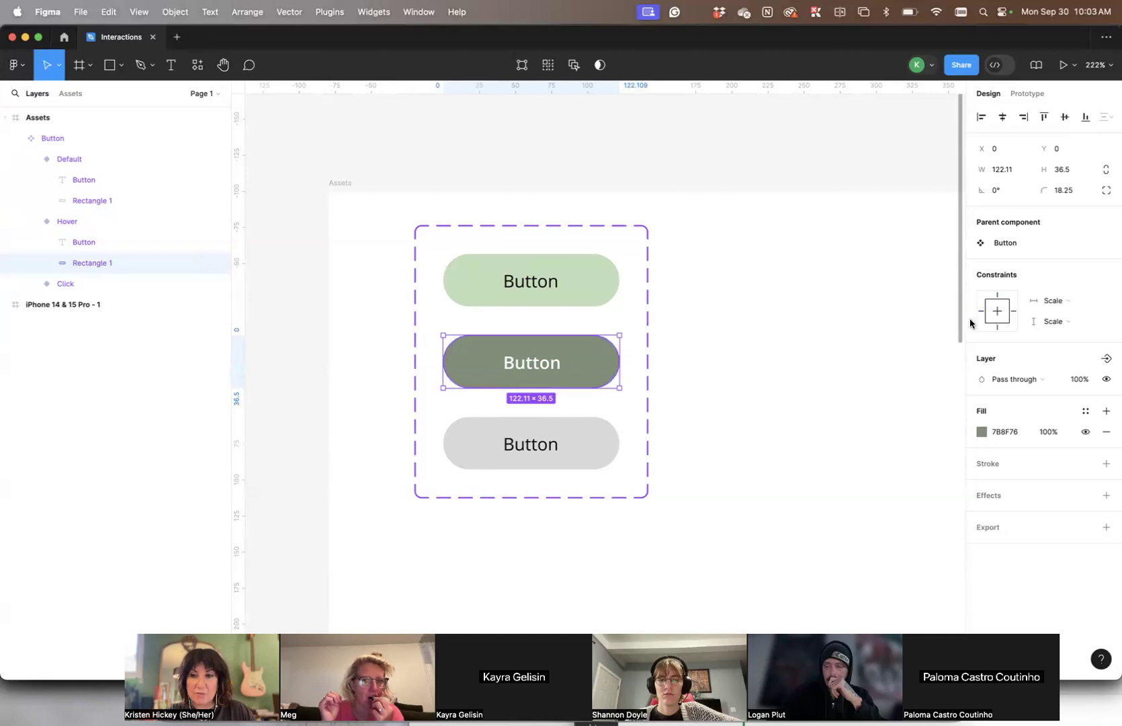
click(1106, 496)
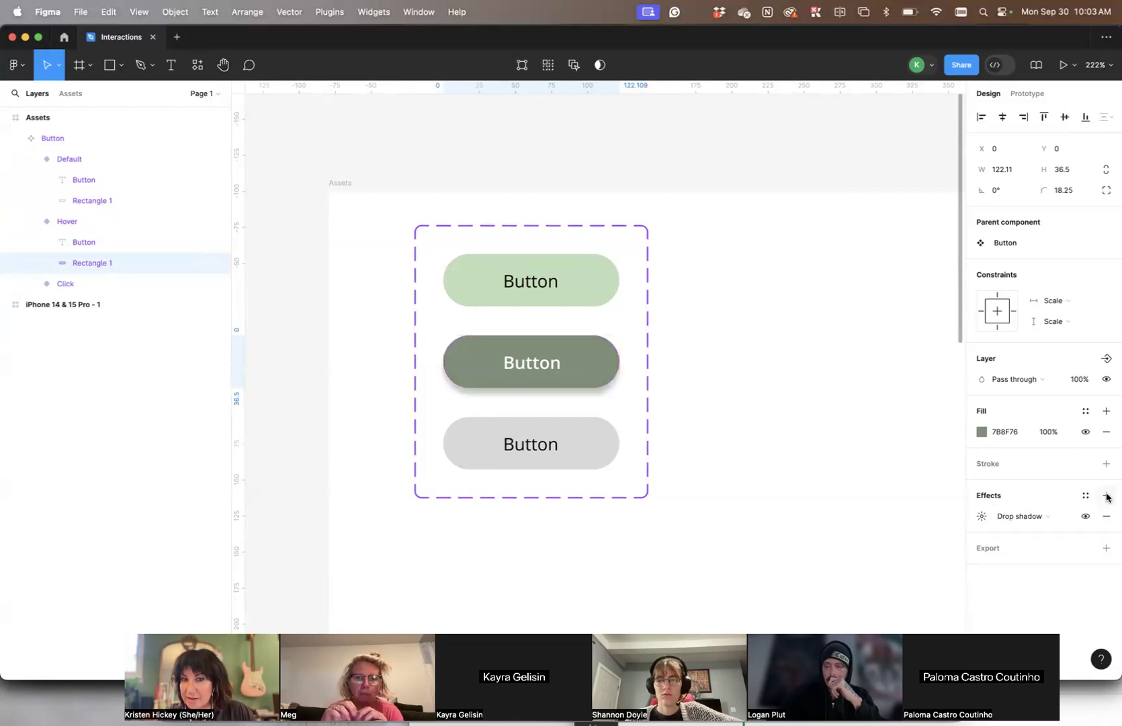
click(982, 517)
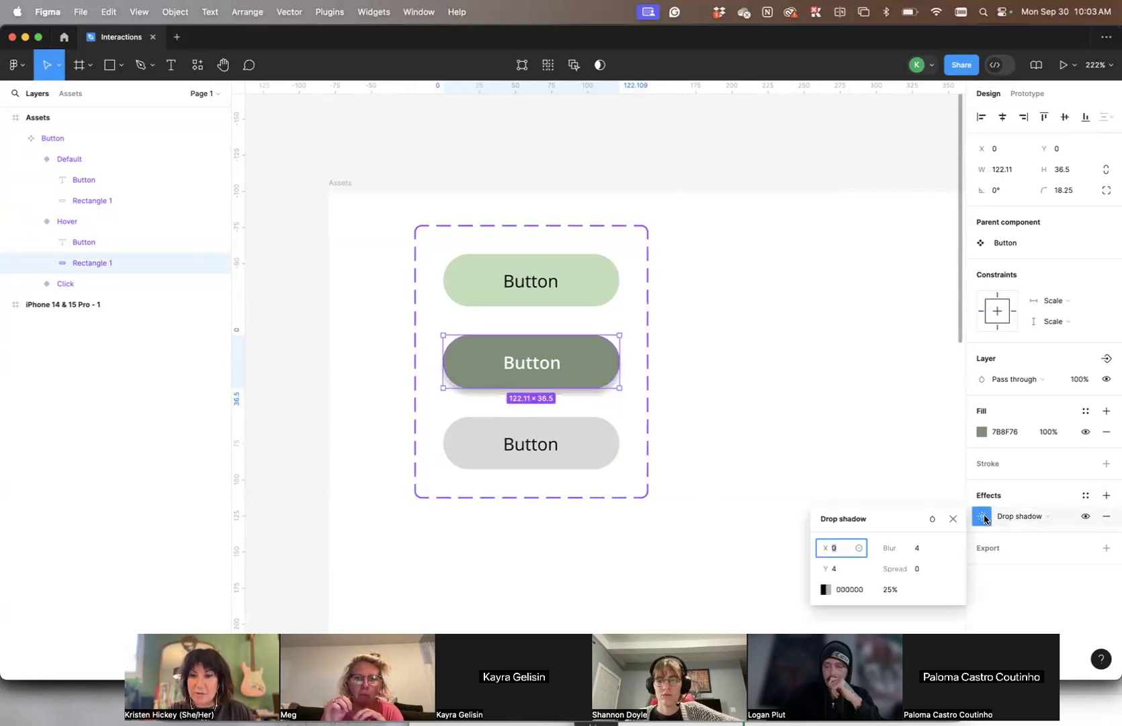
click(853, 523)
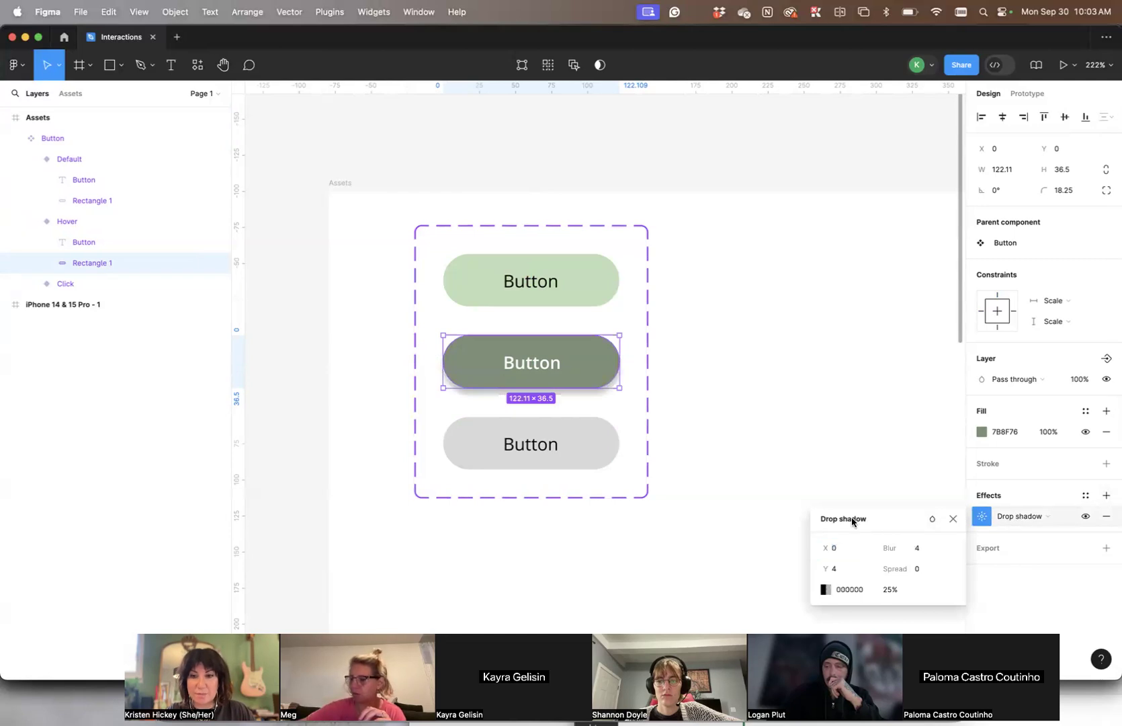
click(1067, 517)
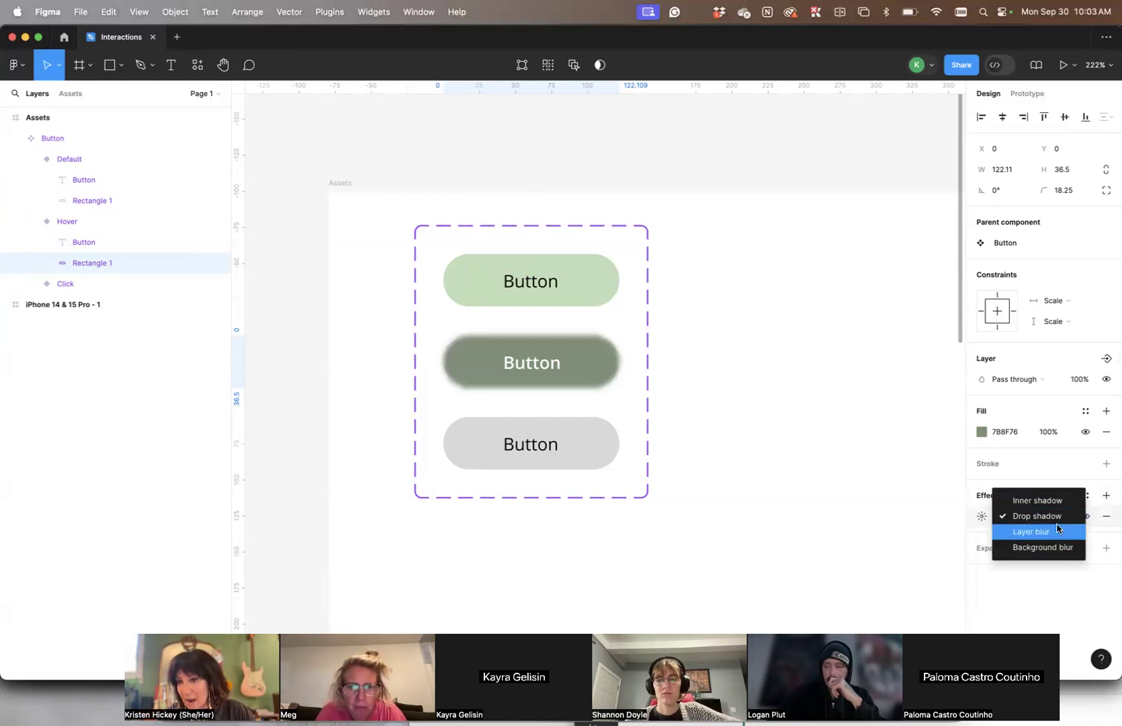
click(1003, 464)
click(981, 516)
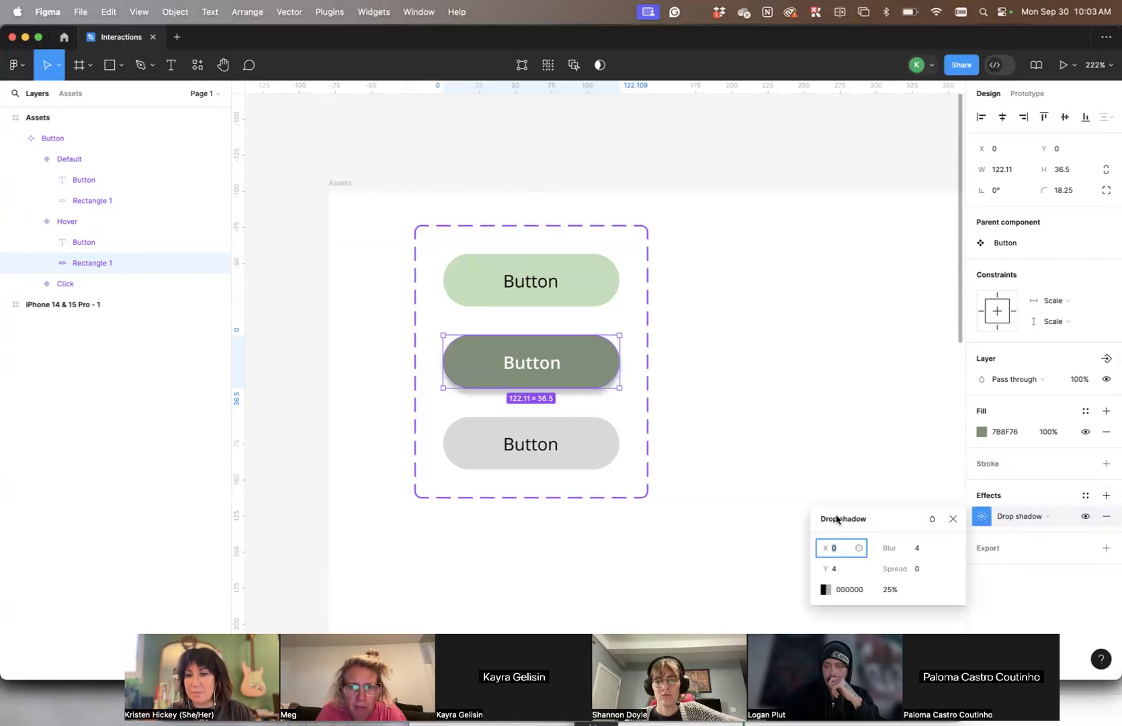
click(866, 467)
click(578, 334)
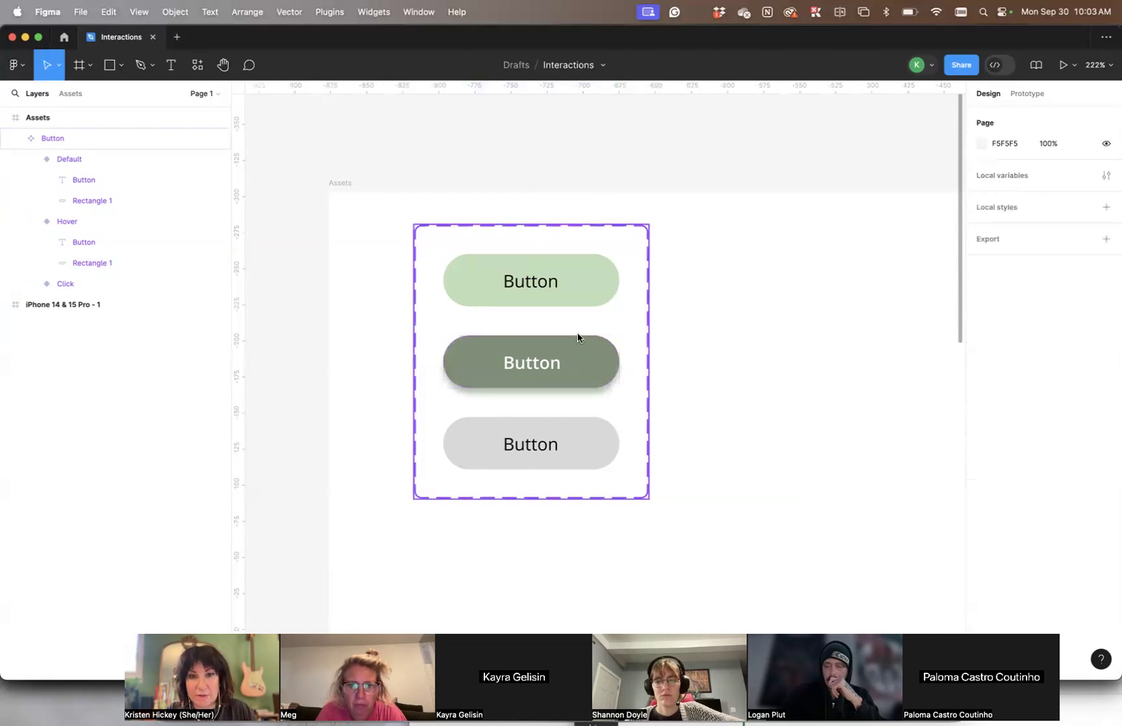
- Remove the drop shadow from the Hover variant's rectangle
click(84, 262)
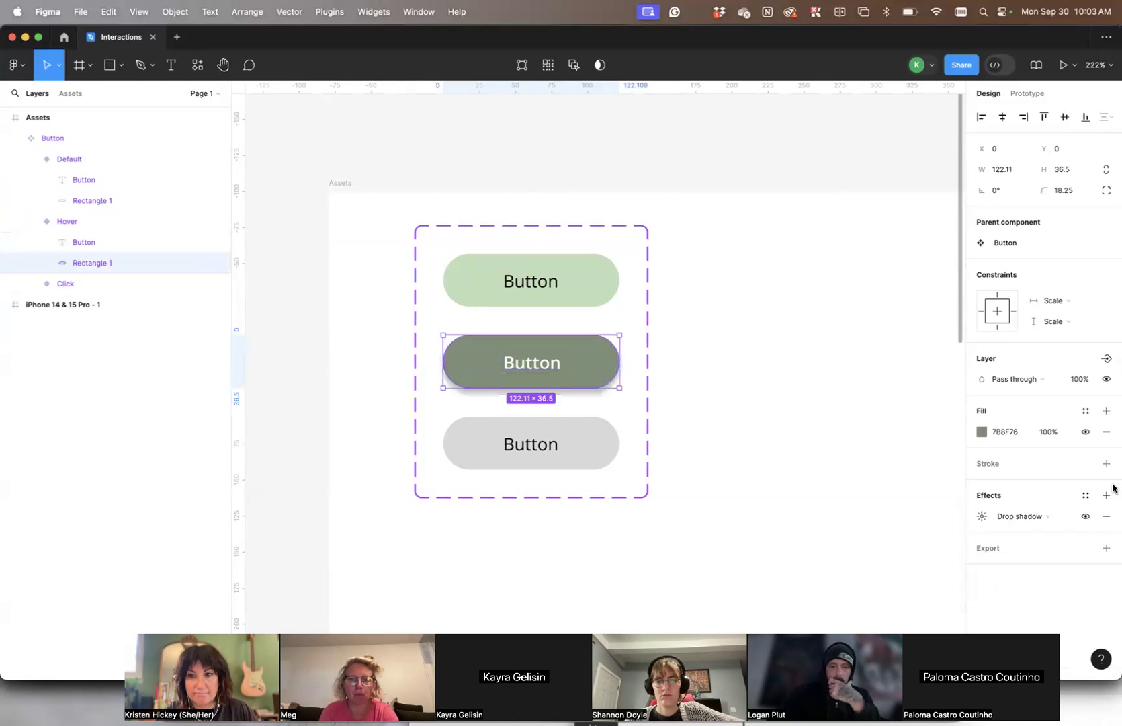
click(1105, 516)
click(807, 379)
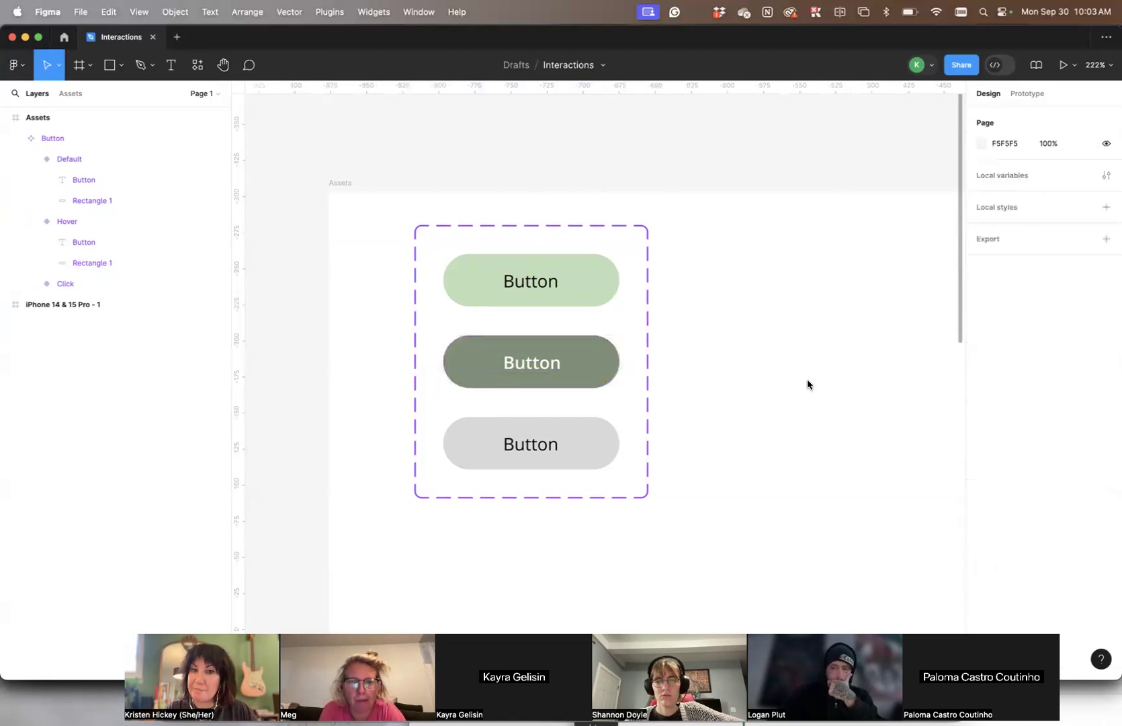
- Reduce the corner radius of the Hover variant's rectangle to 0
click(538, 364)
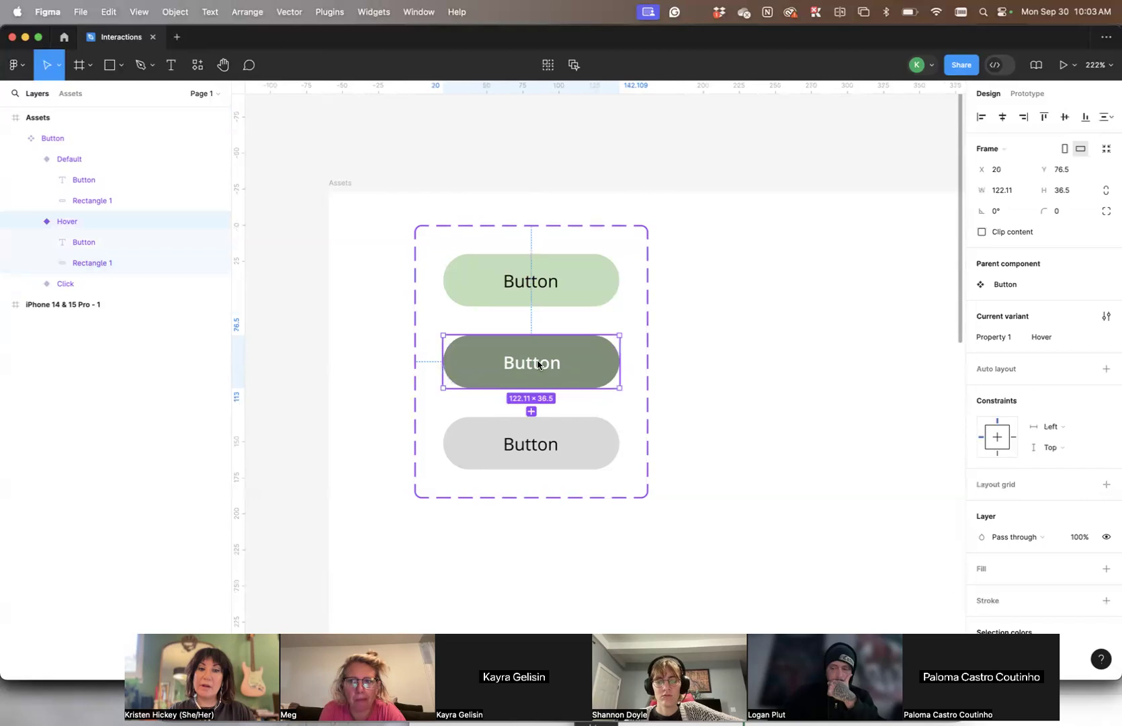
double_click(482, 362)
double_click(477, 363)
scroll(476, 364, up, 5)
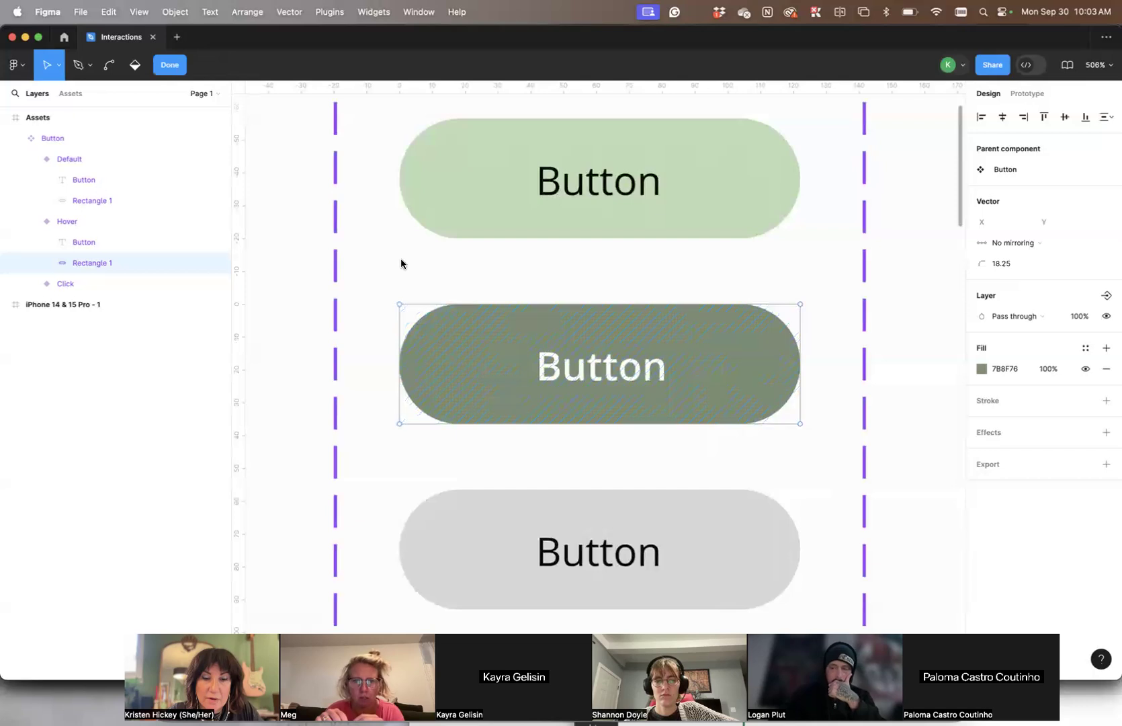
key(Escape)
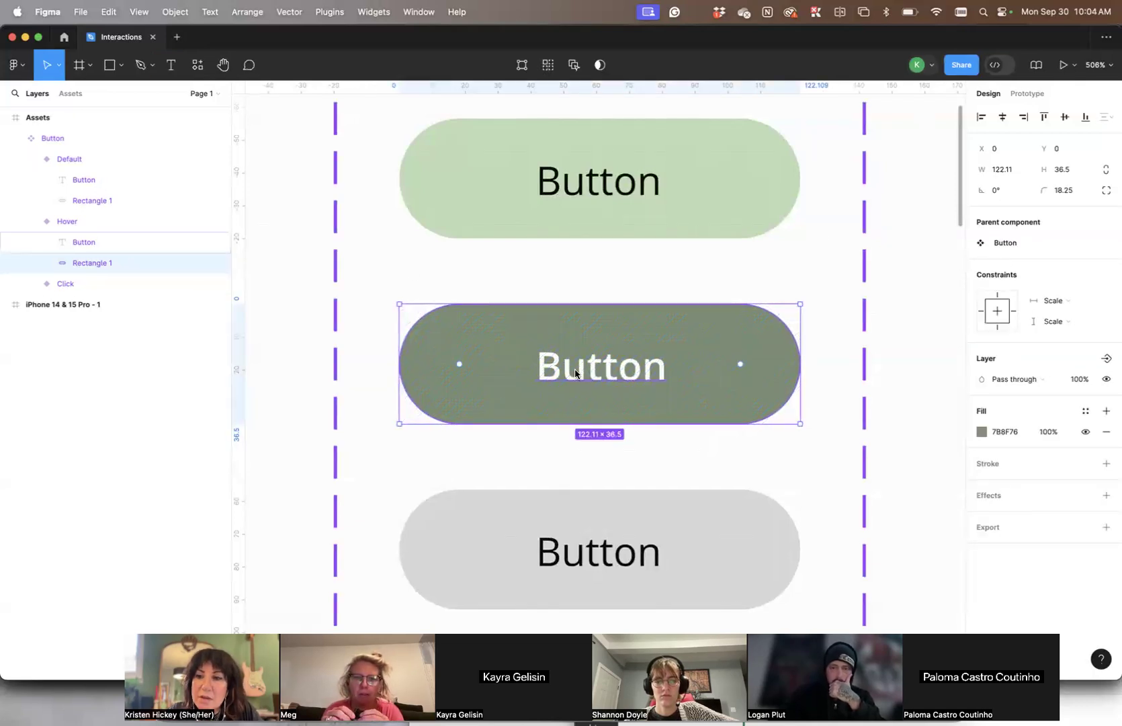
drag(459, 363, 337, 239)
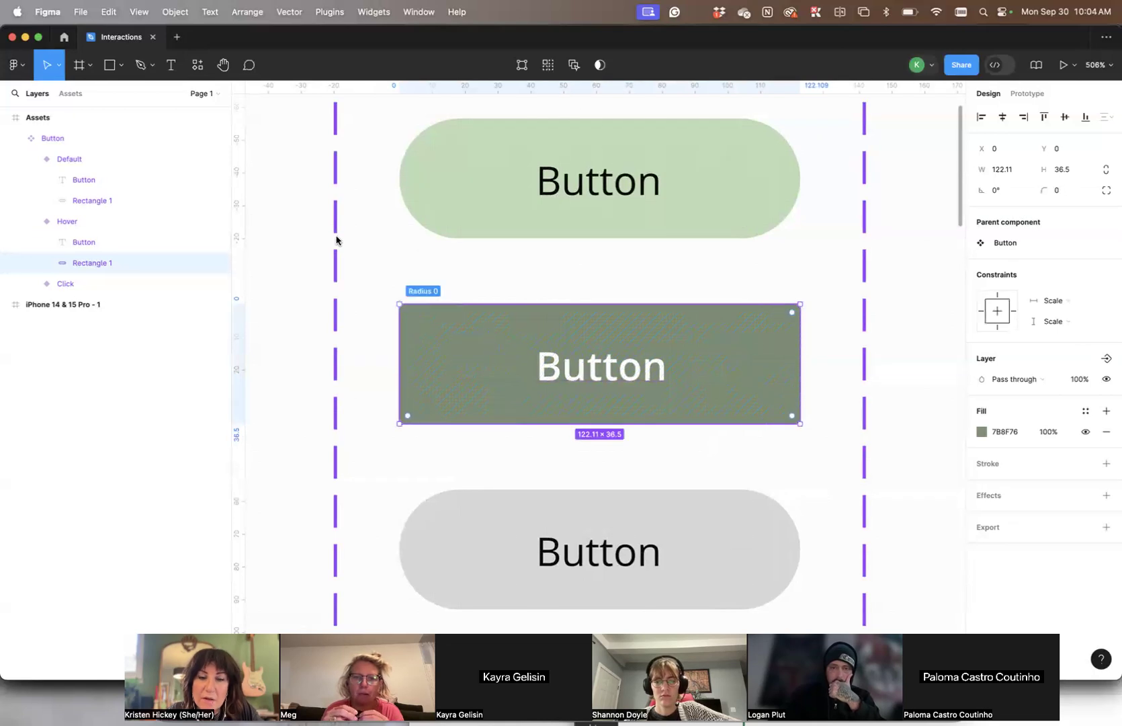
- Undo the corner radius reduction on the Hover variant's rectangle
click(272, 275)
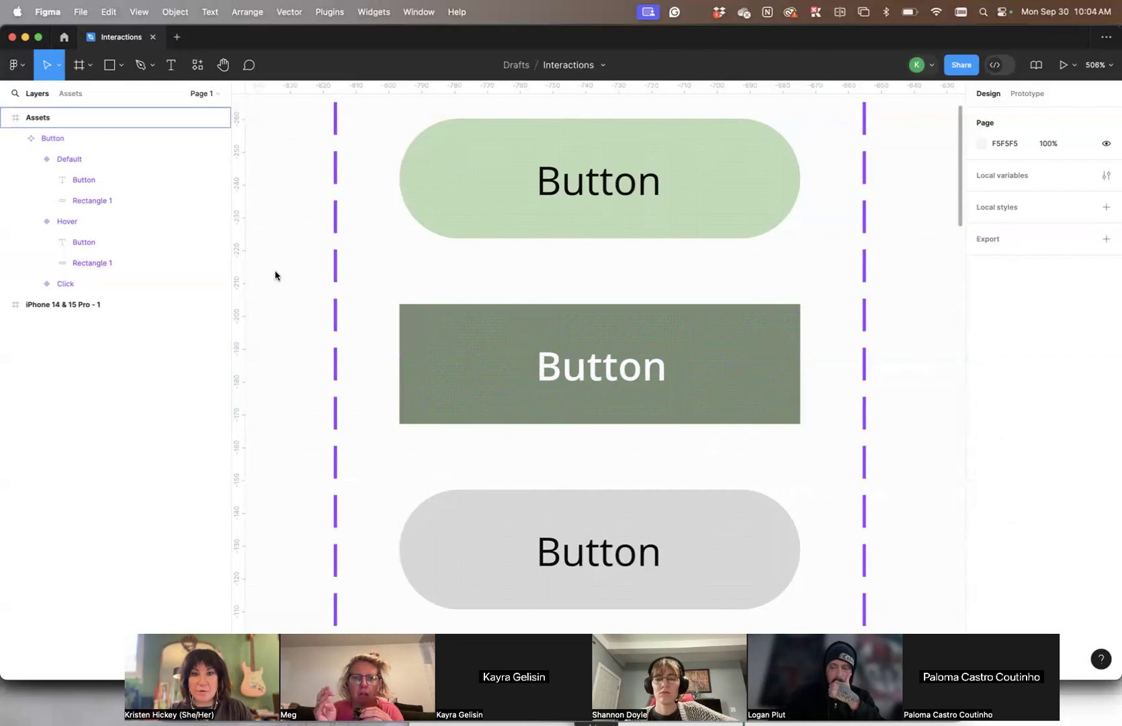
key(super+z)
key(super+z)
scroll(649, 366, down, 5)
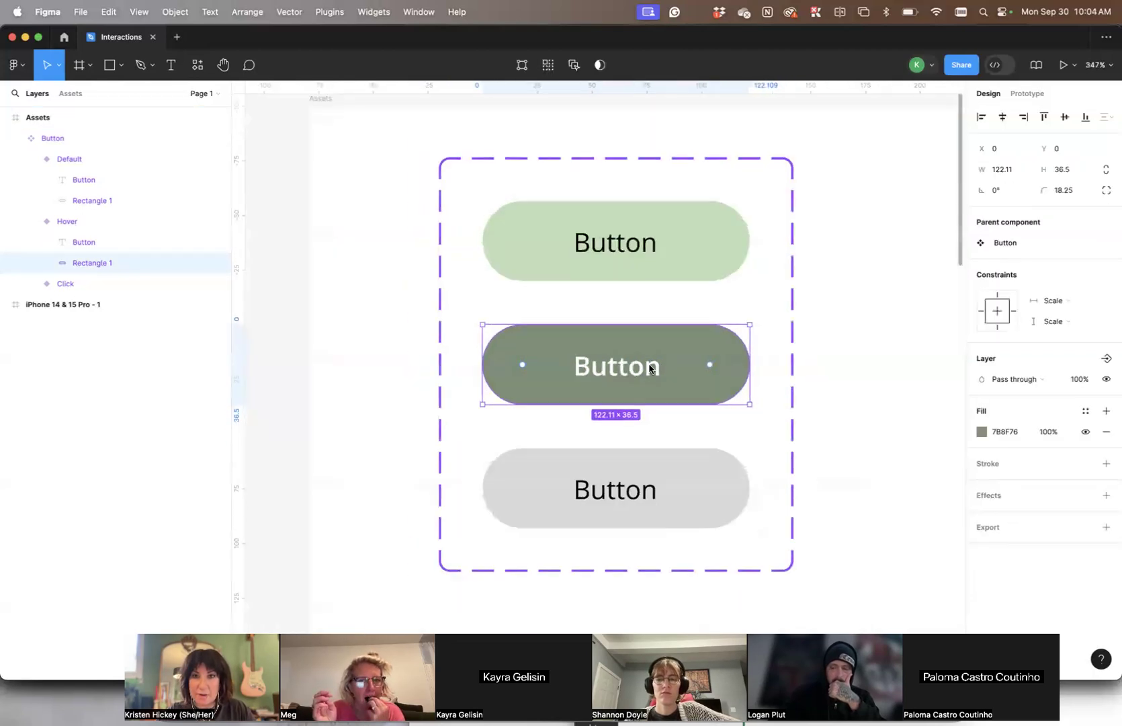
- Widen the Hover variant's rectangle to about 216 and enlarge the Button component set to 248 wide
drag(735, 367, 923, 362)
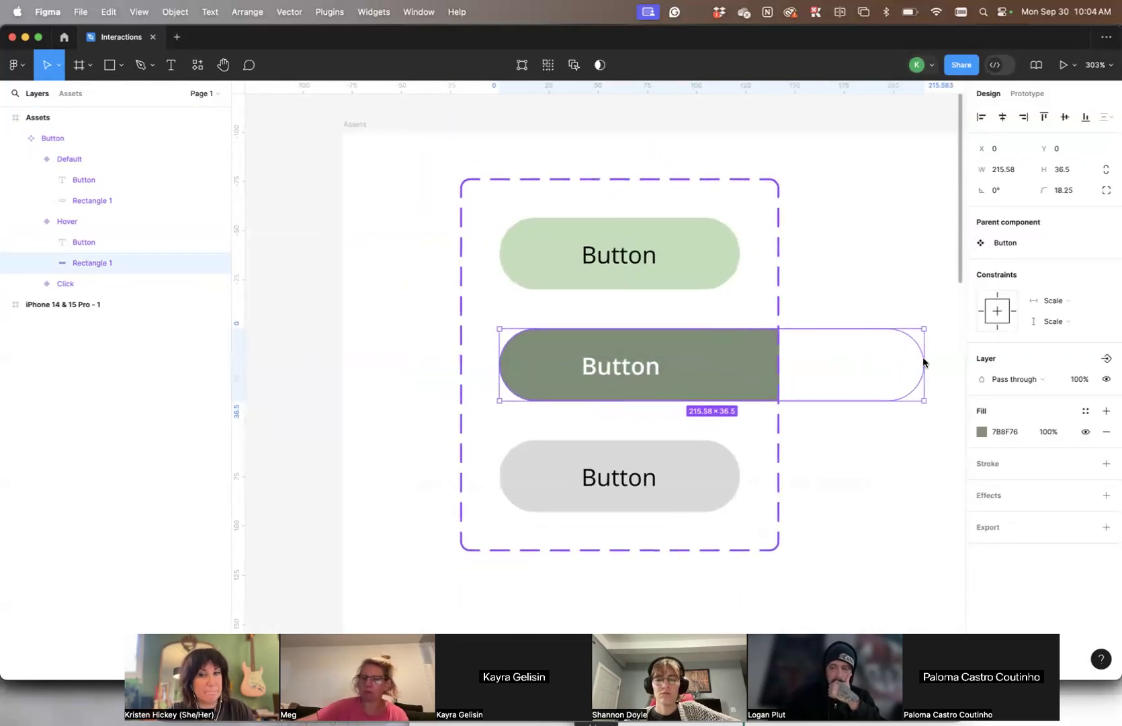
click(591, 179)
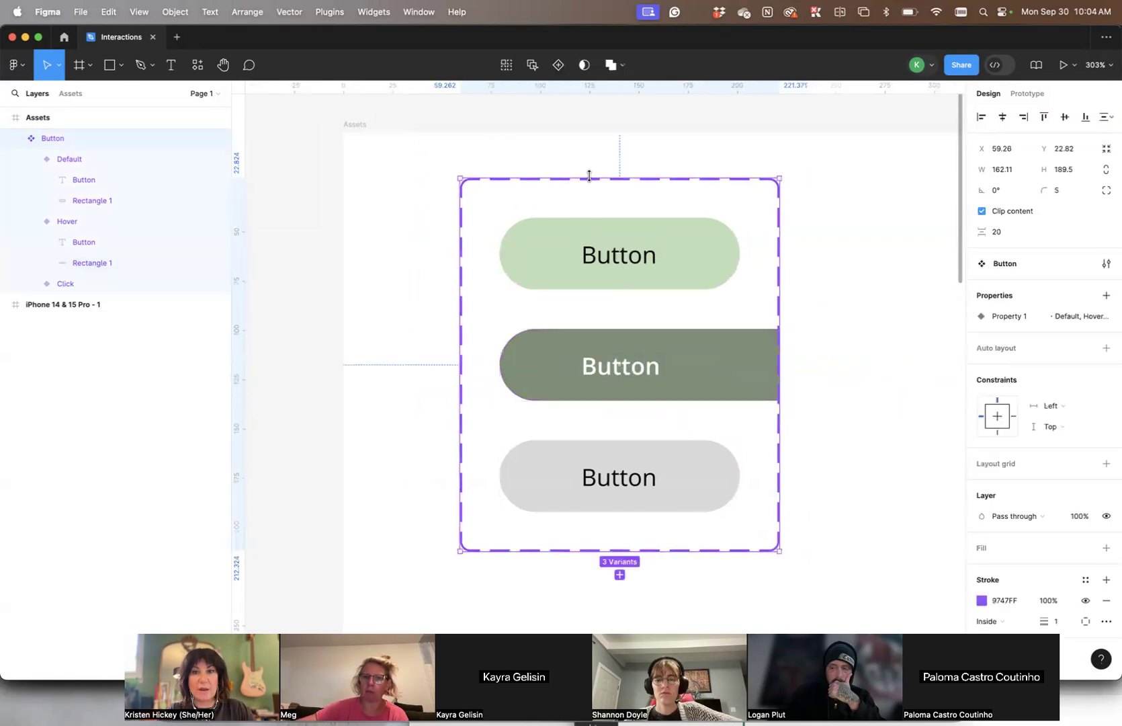
scroll(667, 261, up, 1)
drag(772, 387, 940, 370)
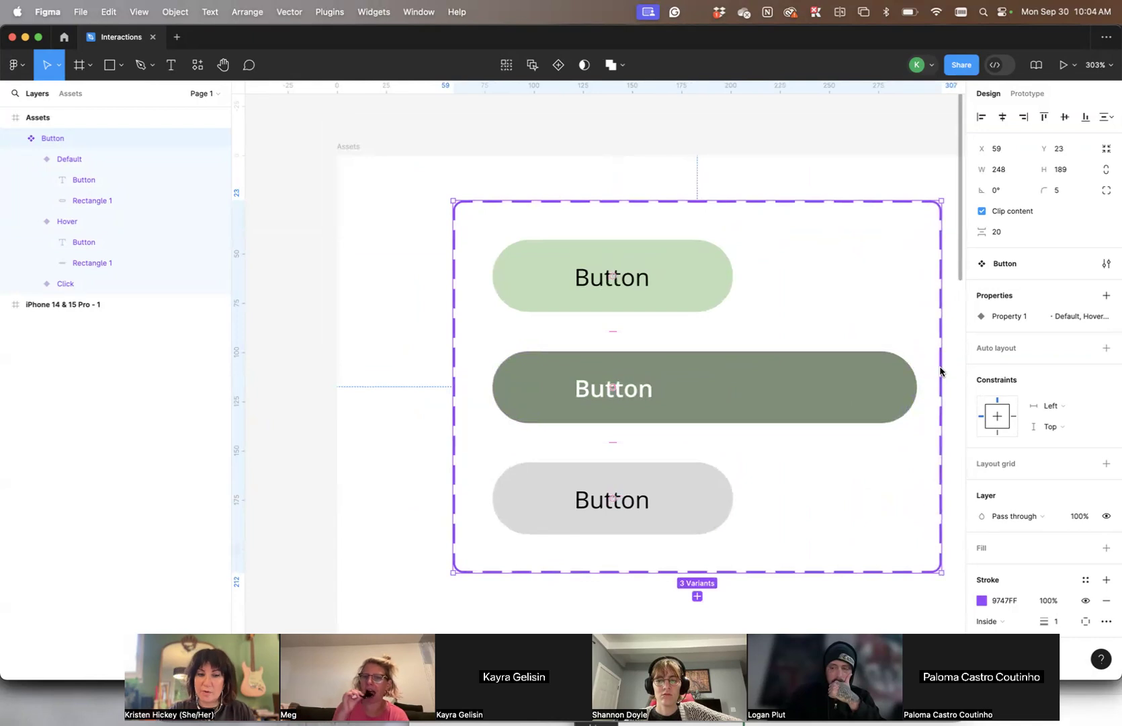
- Undo the widening of the component set and of the Hover variant's rectangle
click(319, 250)
key(super+z)
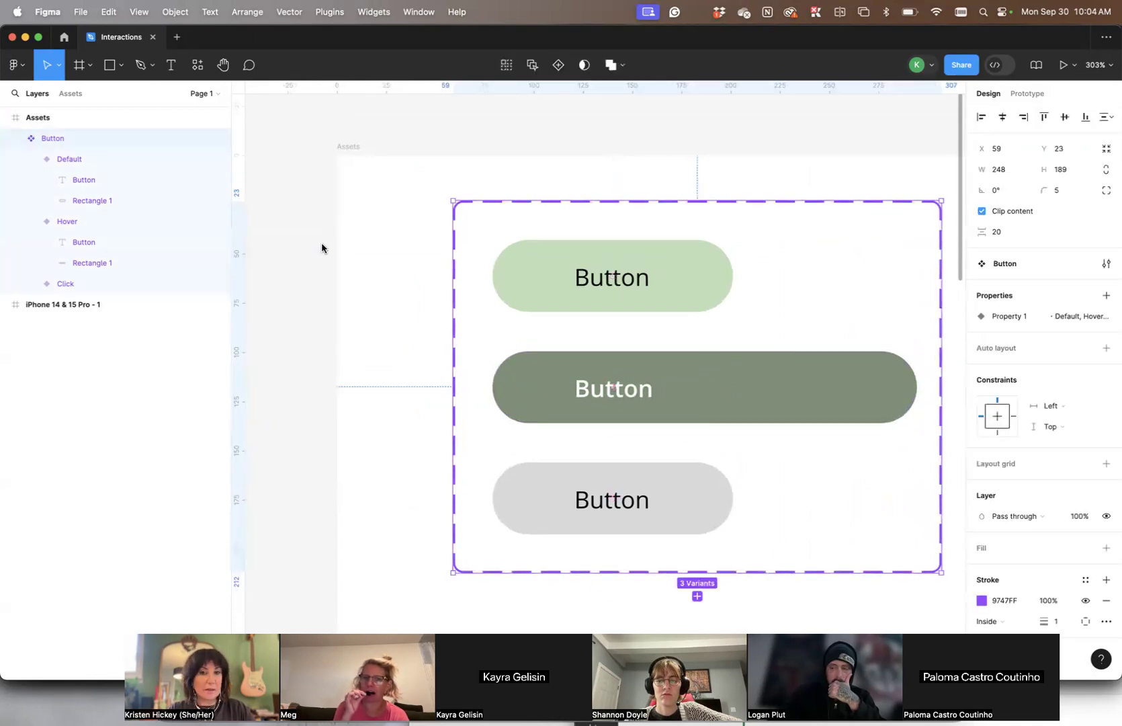
key(super+z)
click(280, 295)
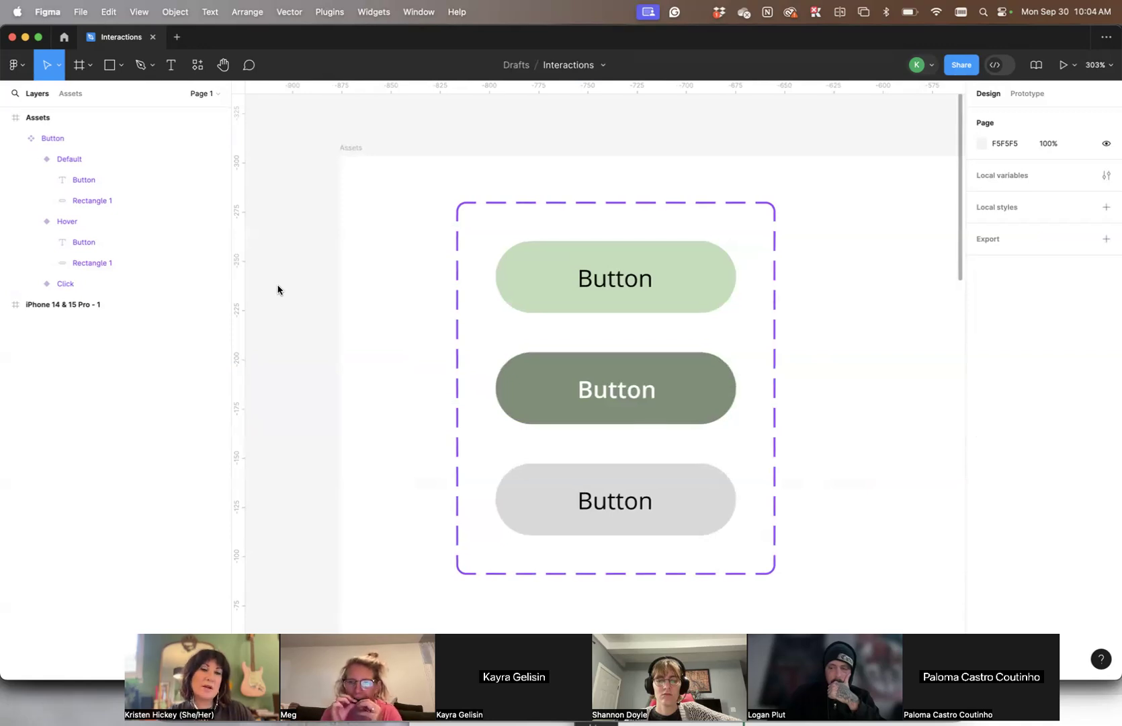
- Sample the Hover variant's fill for the Click variant's rectangle and darken it to 374134
scroll(283, 289, down, 1)
scroll(282, 289, left, 1)
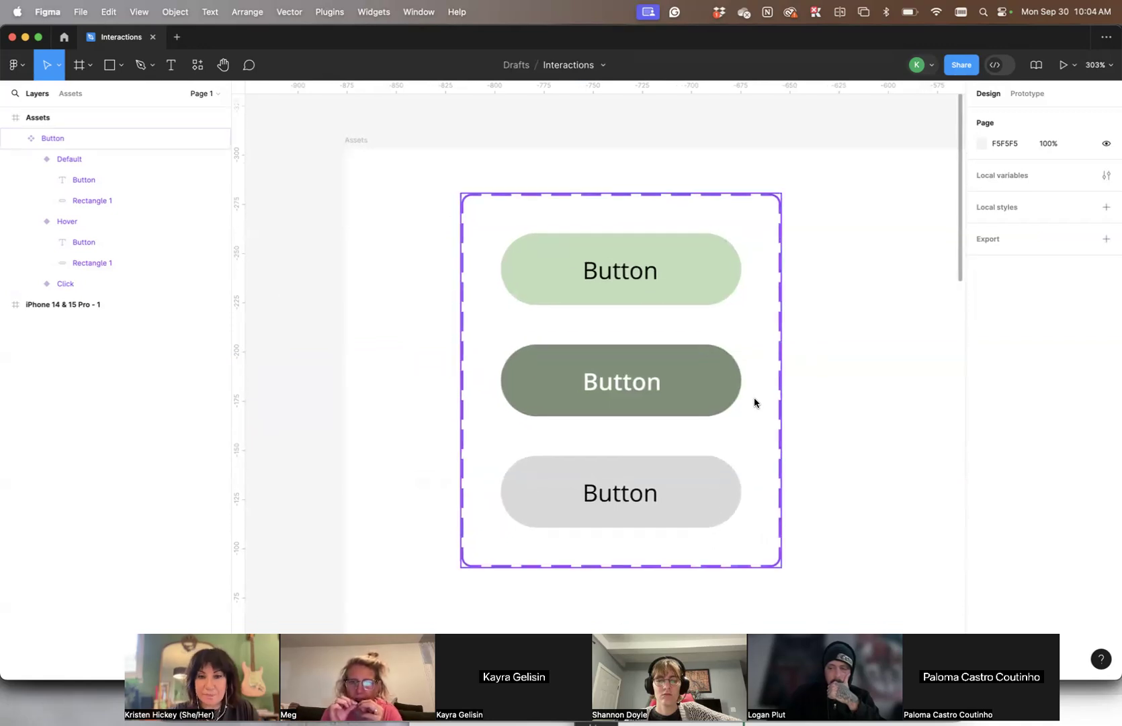
click(699, 492)
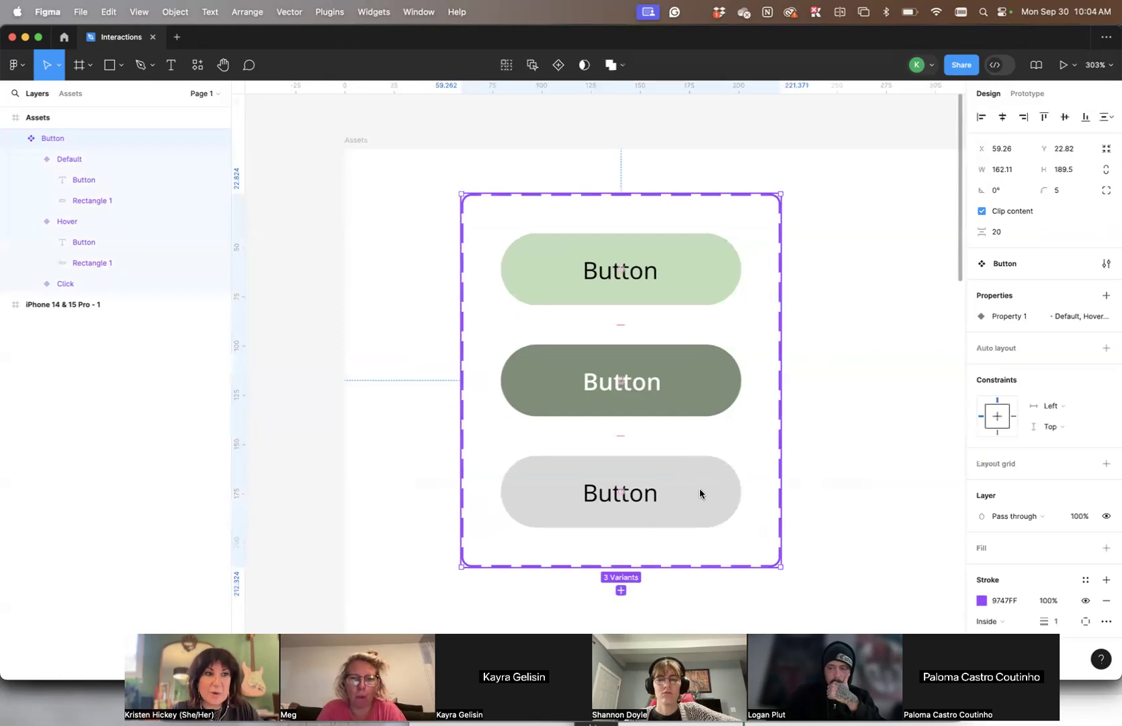
click(699, 490)
click(698, 486)
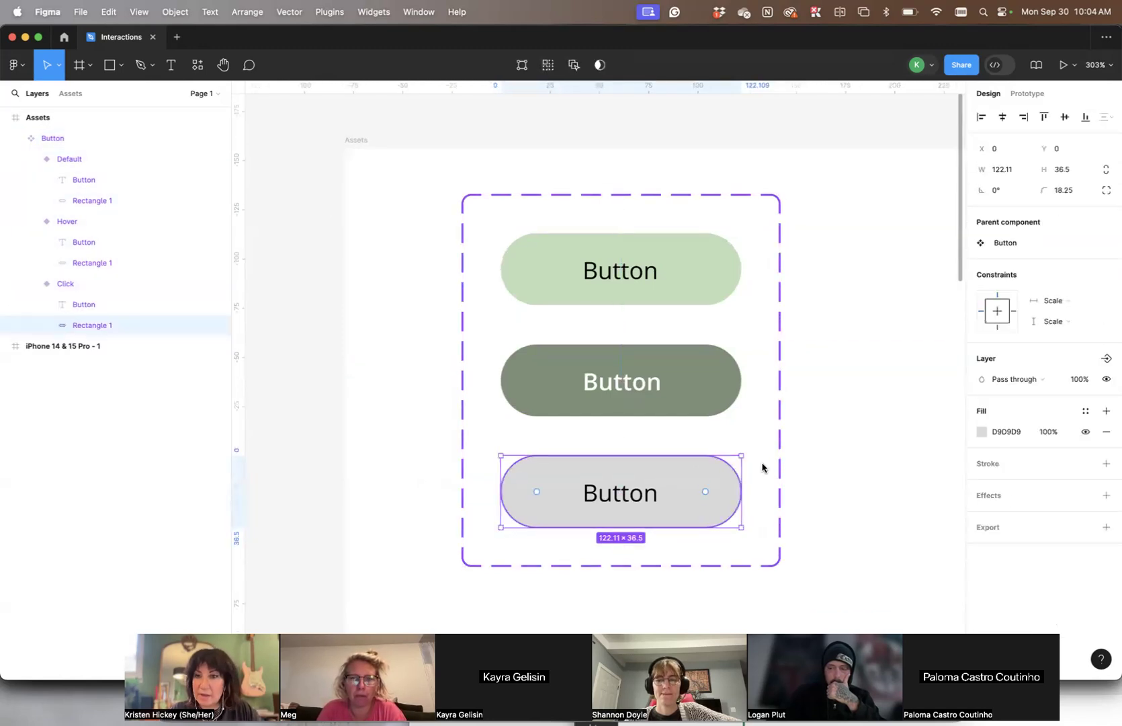
click(982, 430)
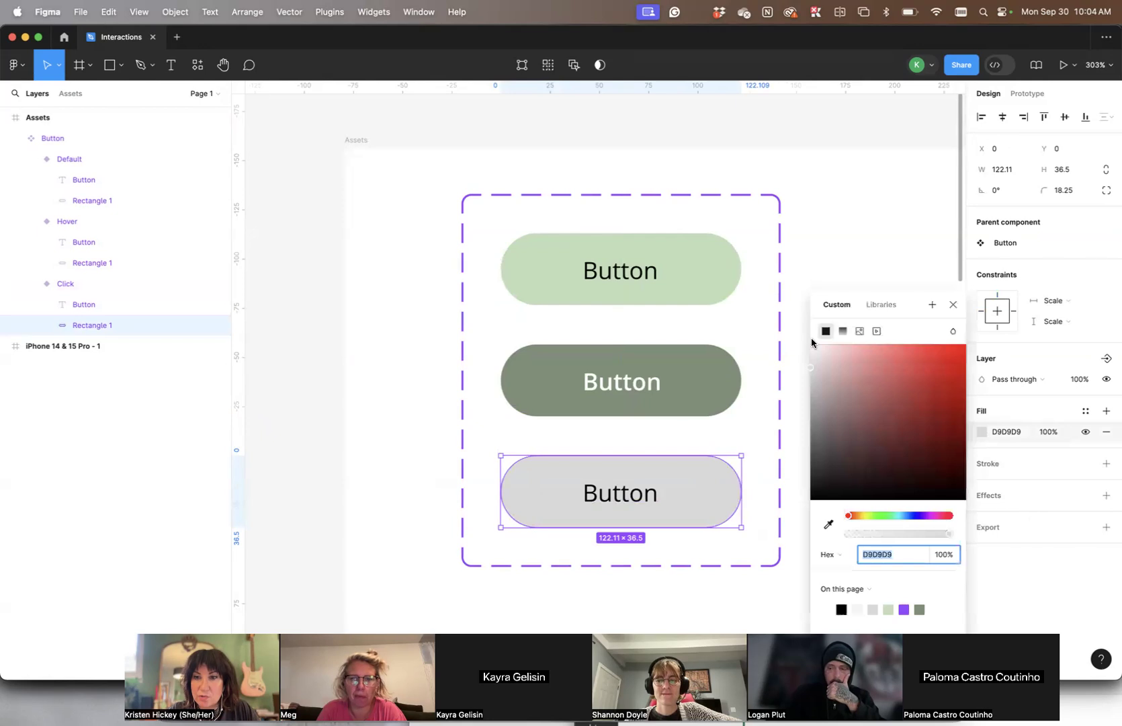
click(828, 524)
click(718, 382)
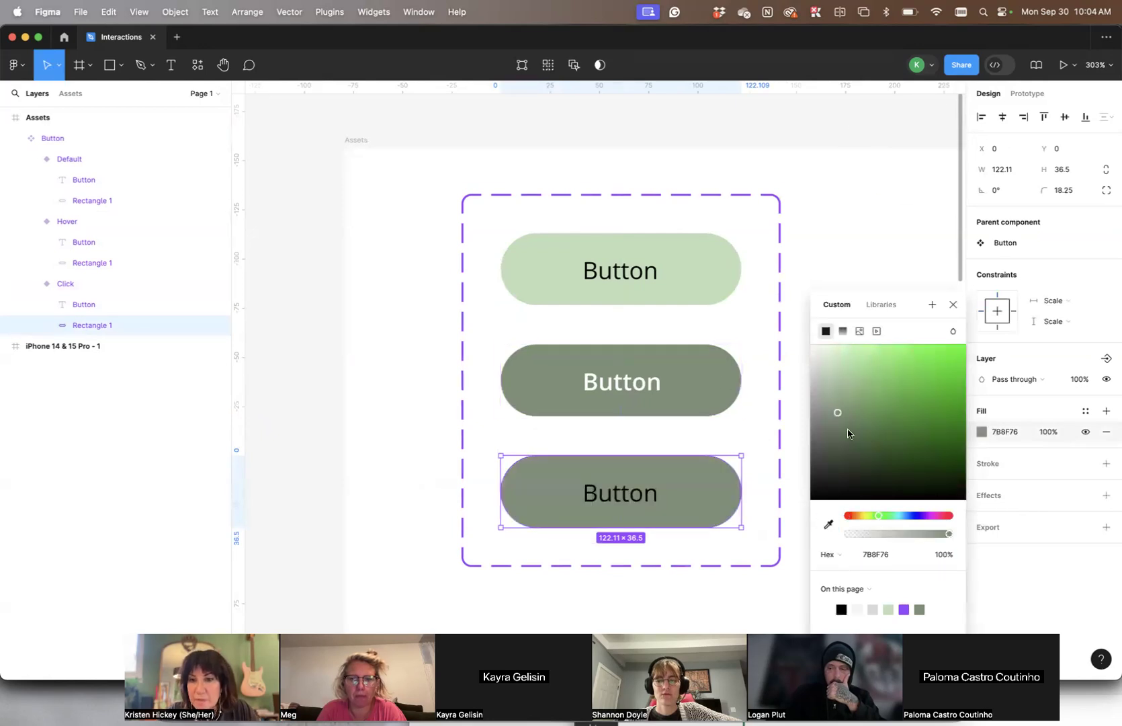
drag(835, 440, 840, 460)
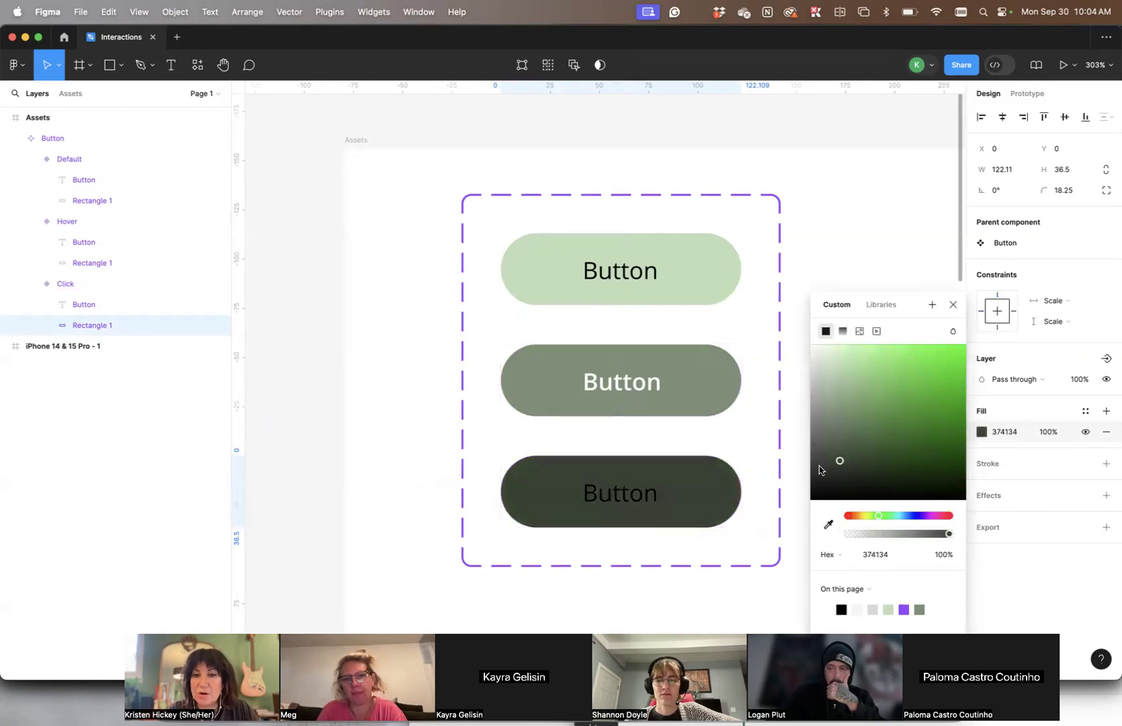
- Make the Click variant's Button label Bold and set its fill to FFFFFF
double_click(645, 505)
click(1001, 457)
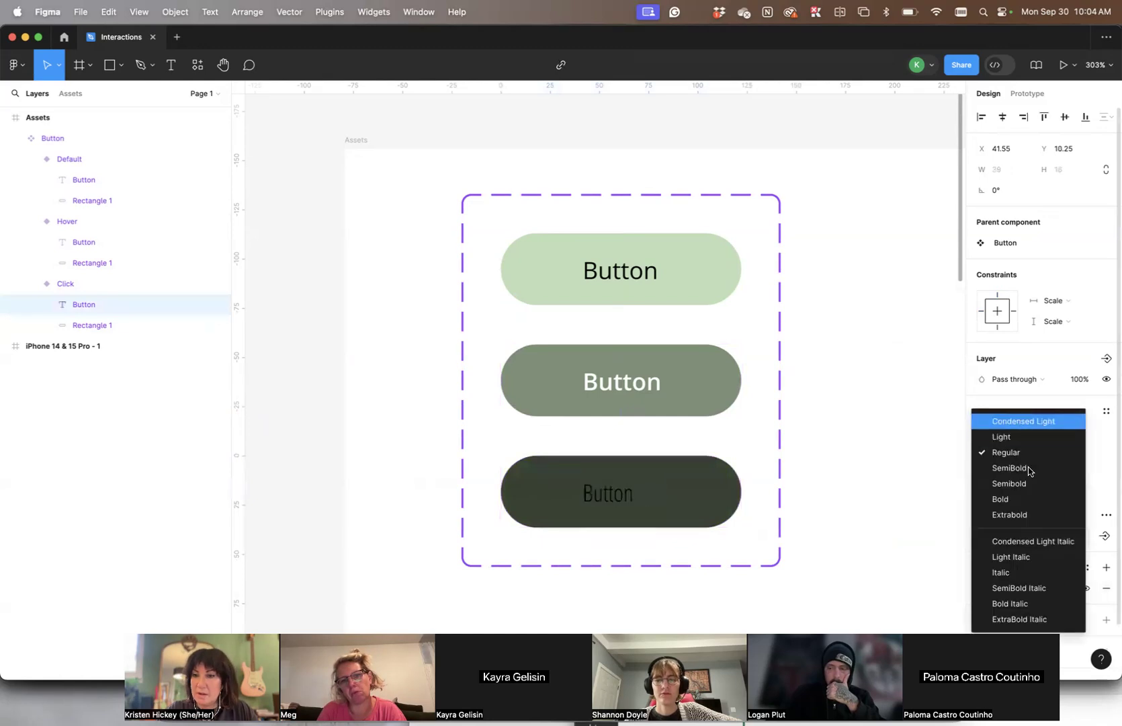
click(1031, 498)
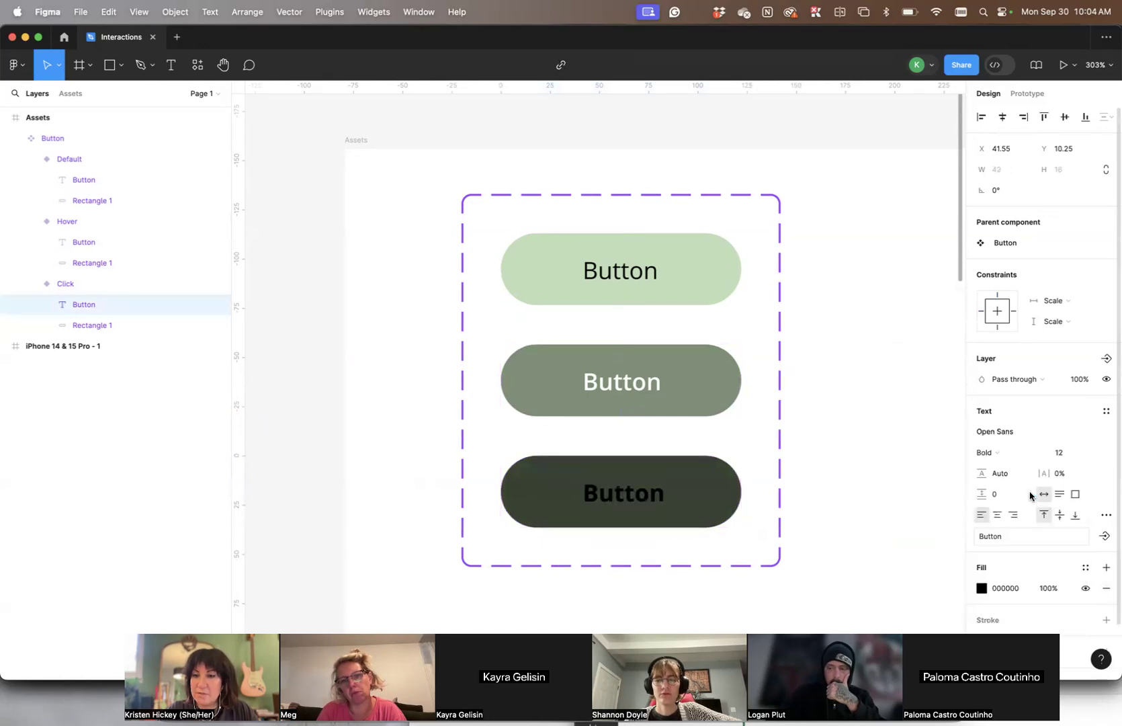
click(980, 589)
text(FFFFFF)
key(Return)
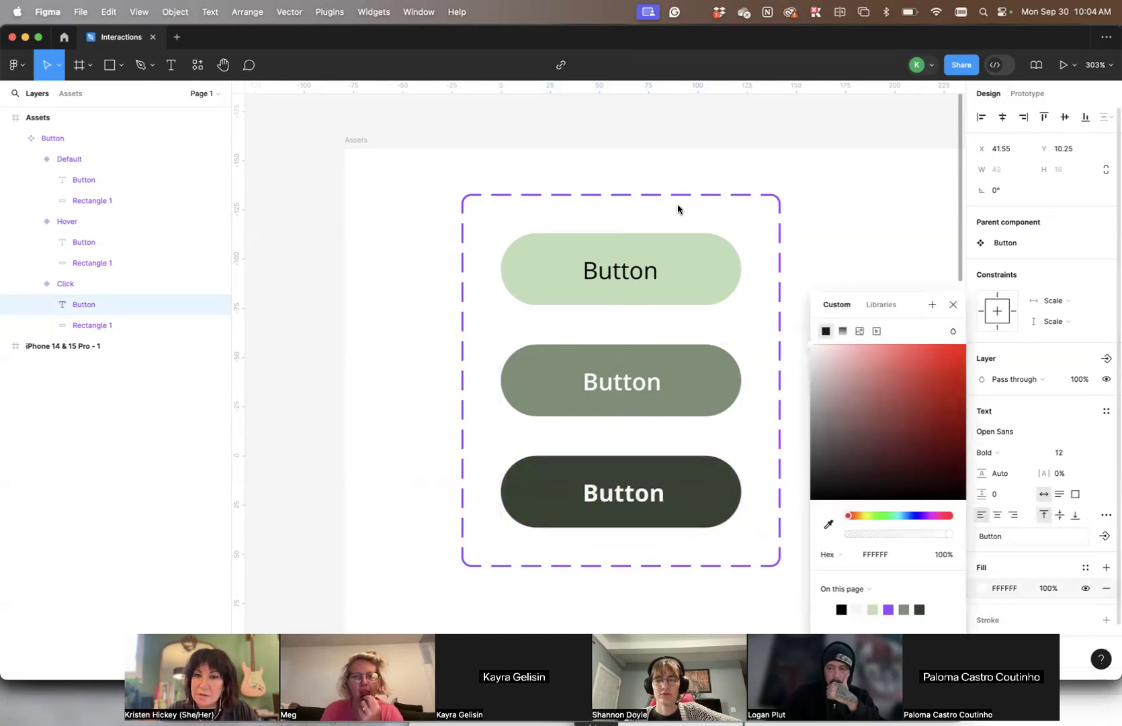
click(951, 305)
click(897, 398)
- Place an instance of the local Button component near the top of the iPhone 14 & 15 Pro - 1 frame, at about X 144, Y 65
scroll(895, 388, down, 3)
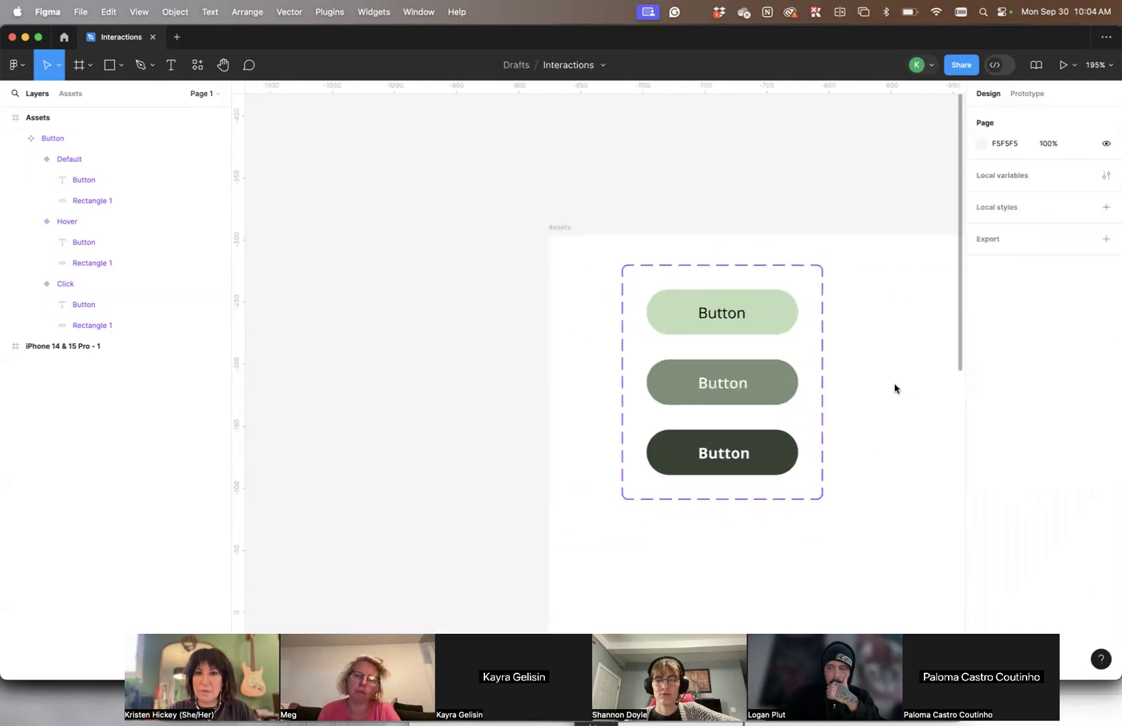
scroll(894, 389, down, 2)
scroll(894, 388, right, 4)
scroll(894, 388, right, 2)
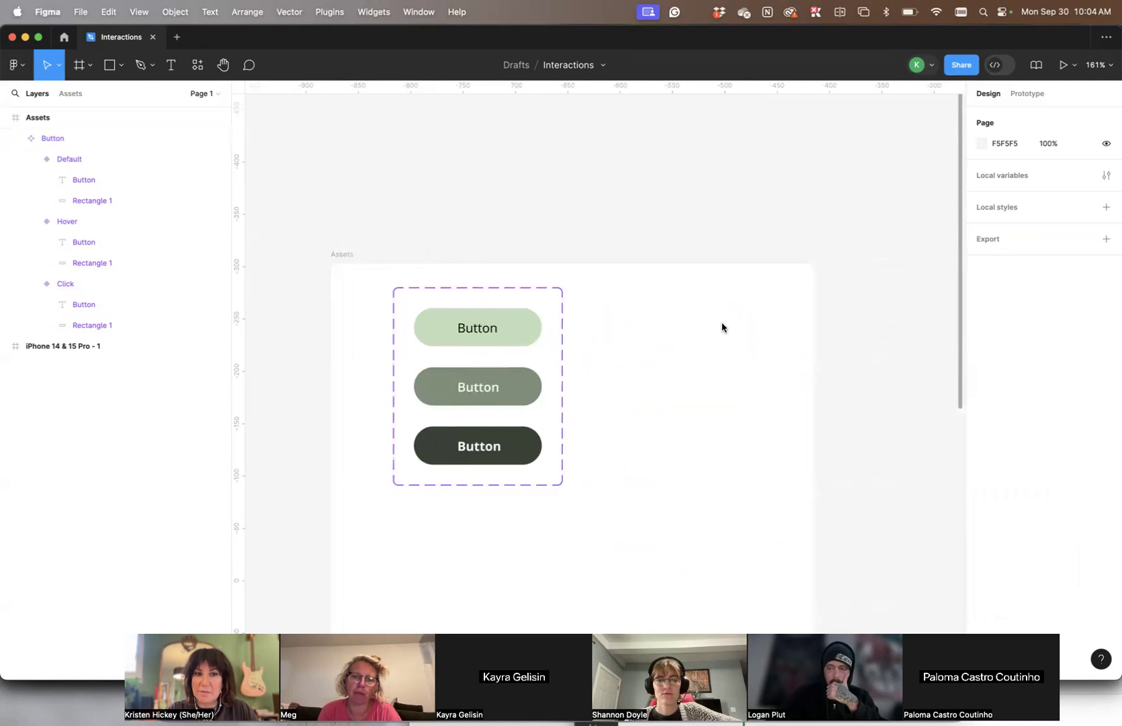
scroll(718, 300, down, 2)
scroll(718, 300, right, 6)
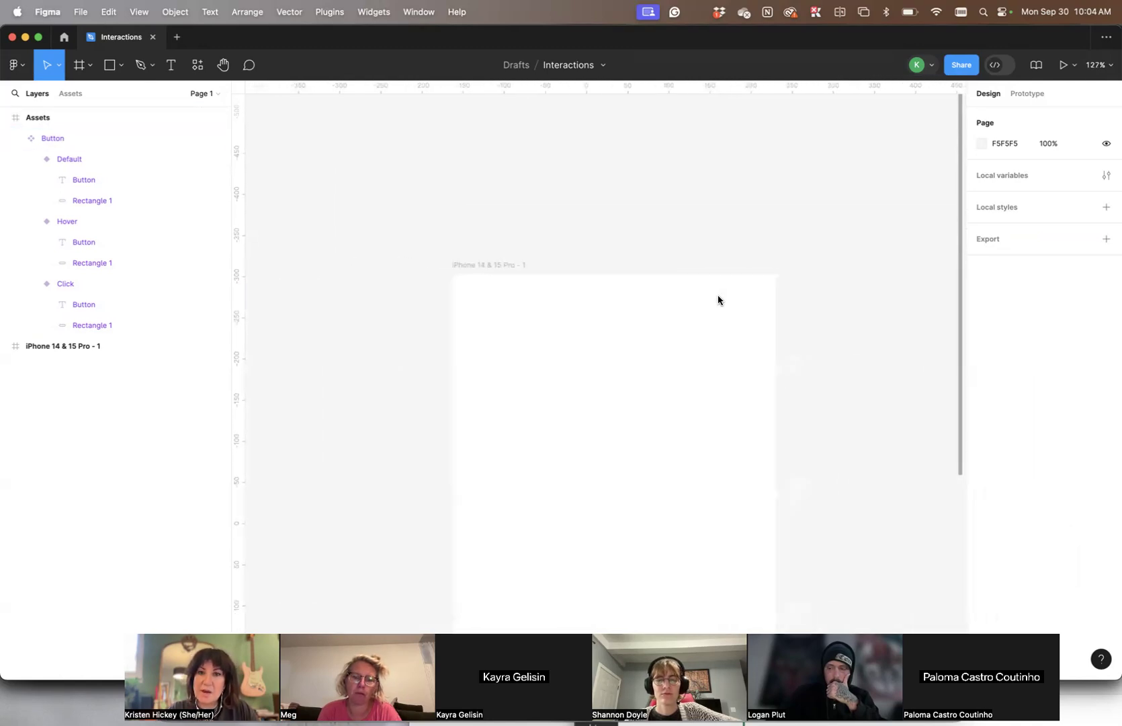
scroll(739, 262, right, 6)
scroll(751, 110, up, 3)
scroll(793, 285, left, 8)
scroll(794, 285, down, 5)
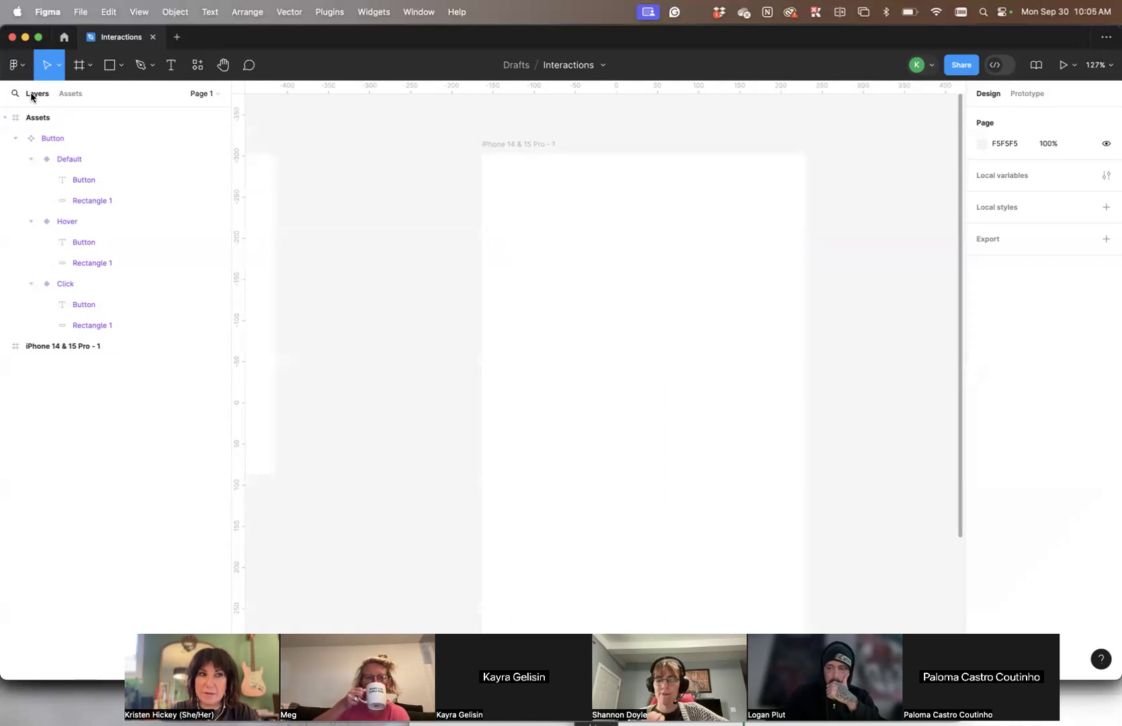
click(72, 94)
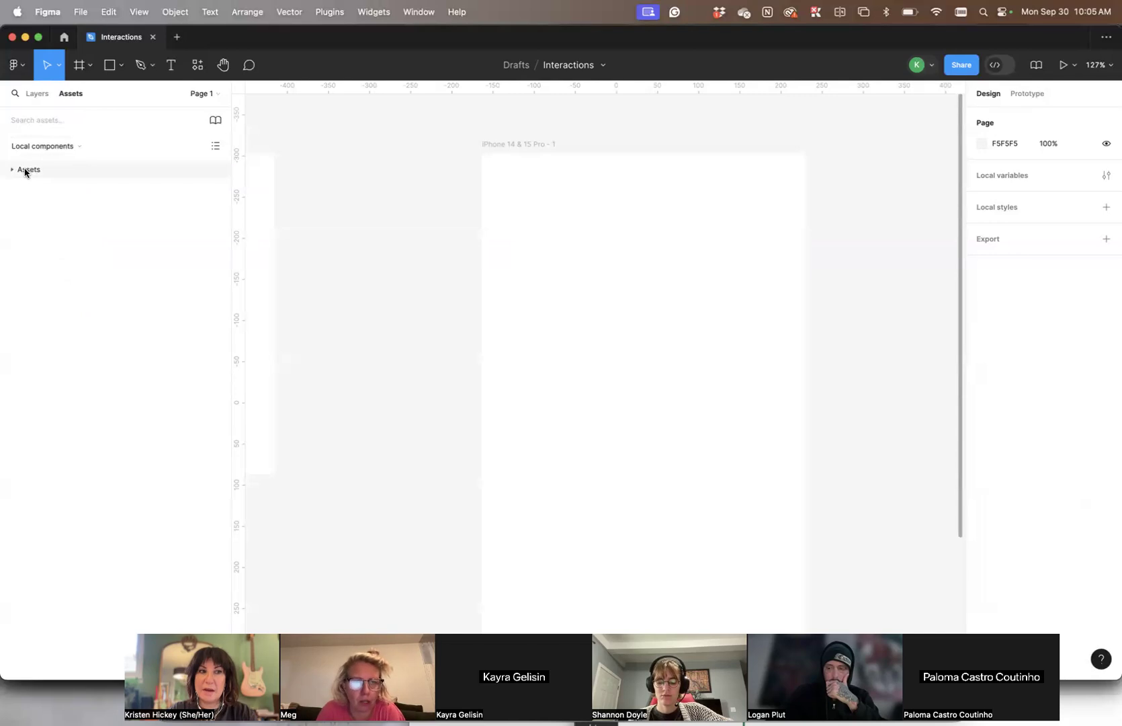
click(24, 172)
click(11, 170)
click(11, 170)
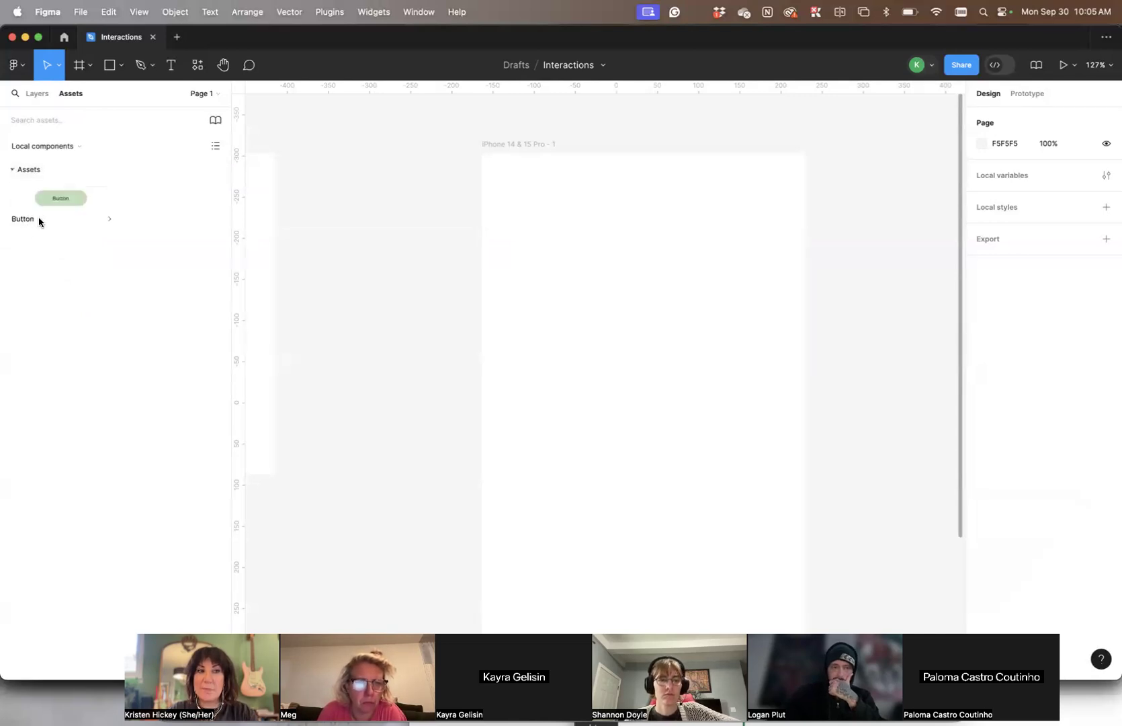
drag(75, 195, 636, 225)
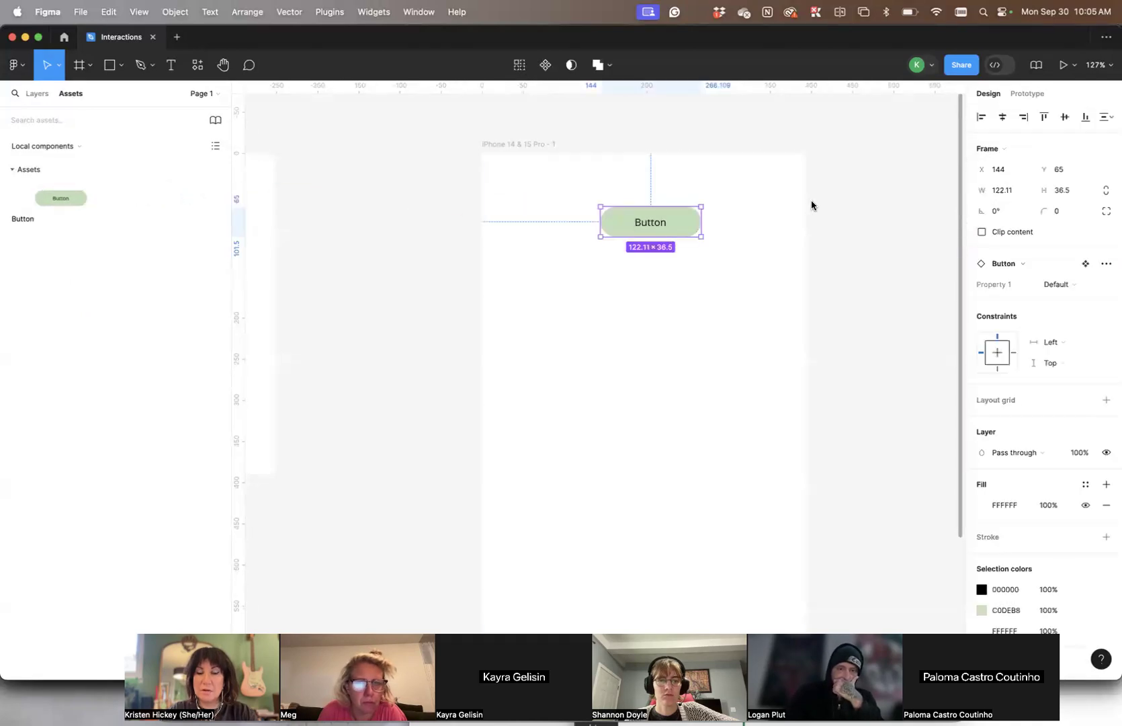
click(764, 193)
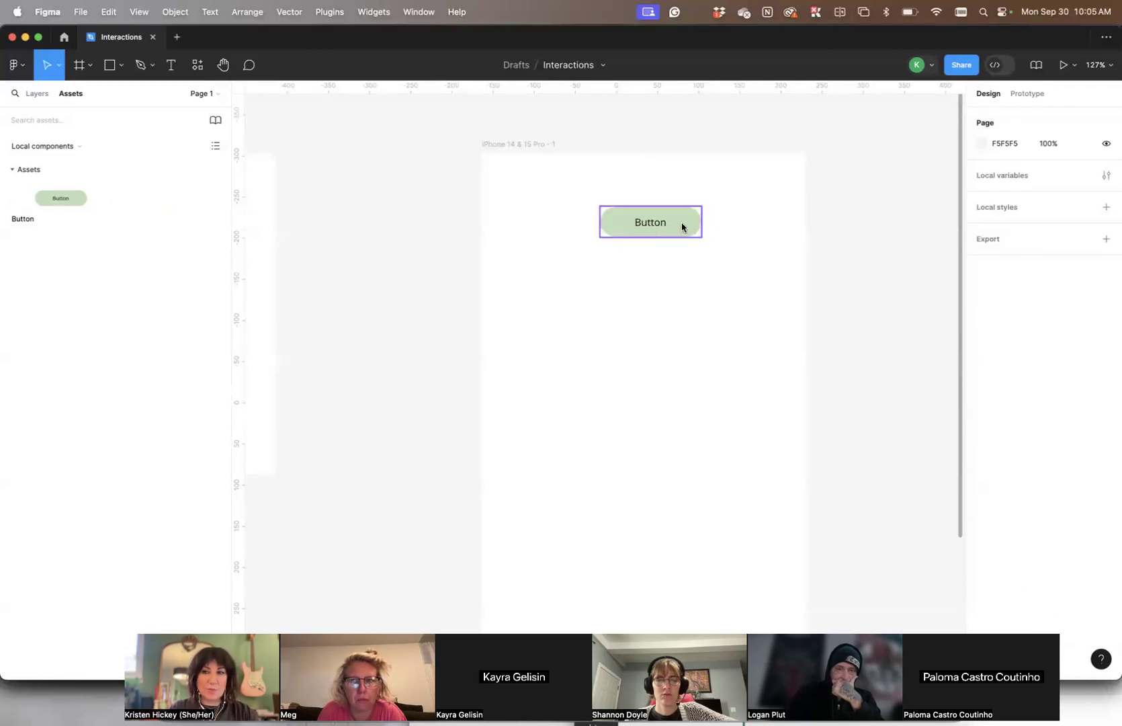
- Select the Button component set in the Assets frame and show its prototype settings
scroll(686, 224, left, 10)
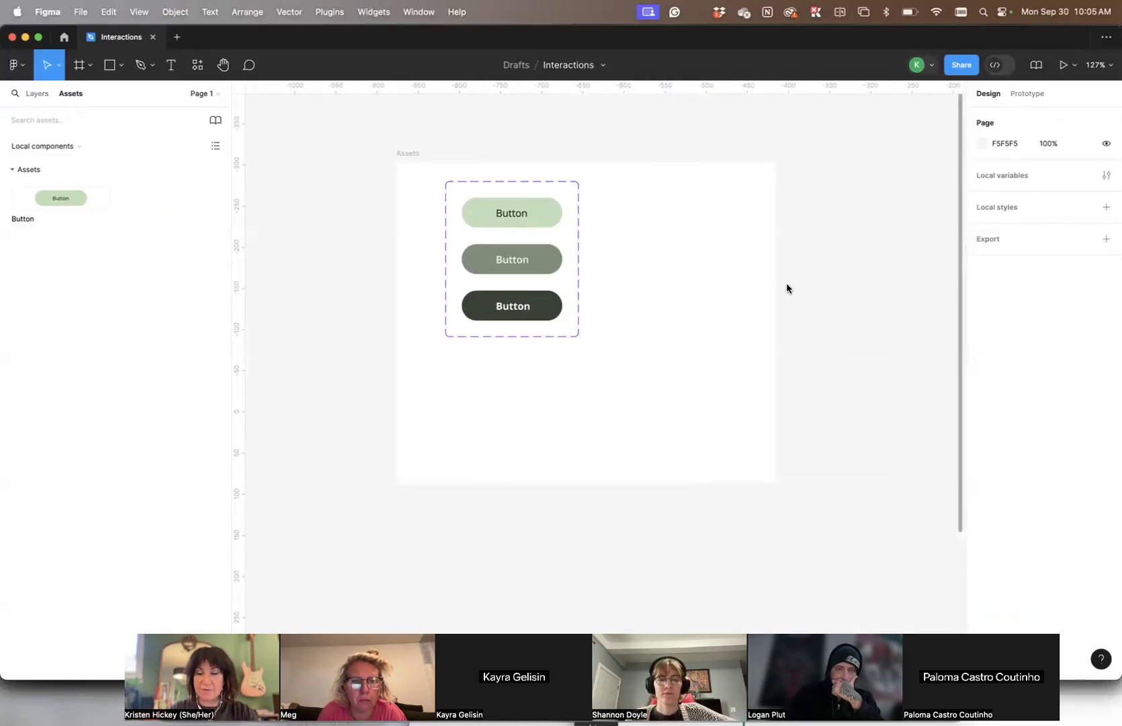
click(35, 96)
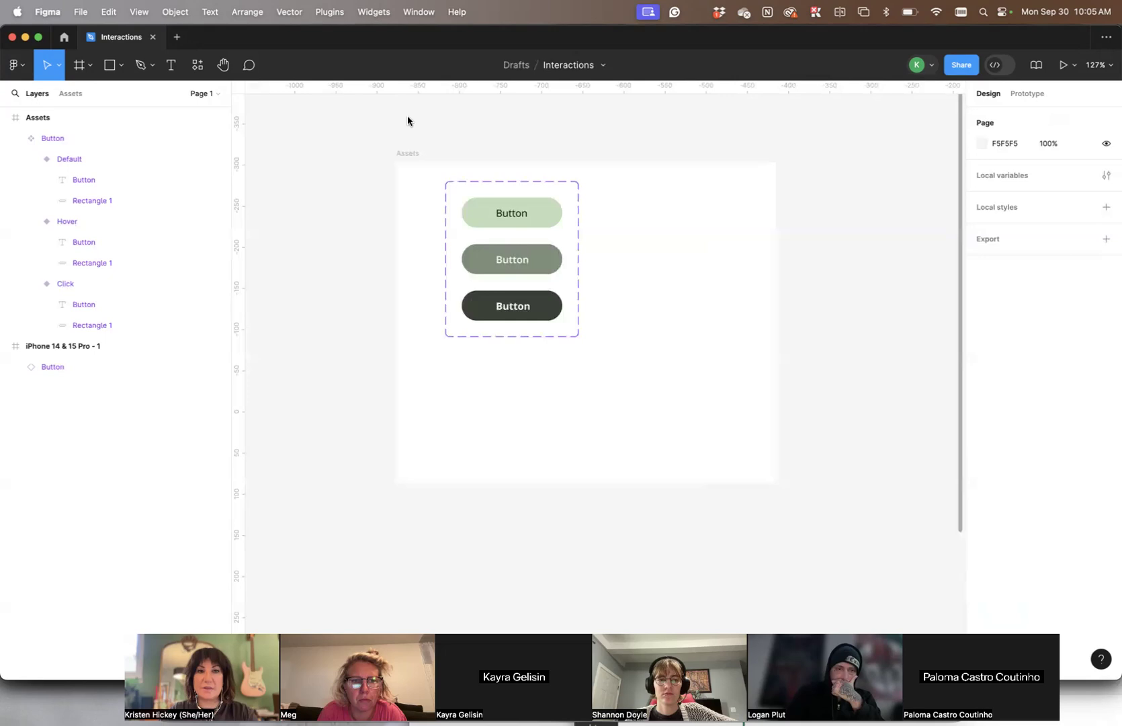
click(404, 154)
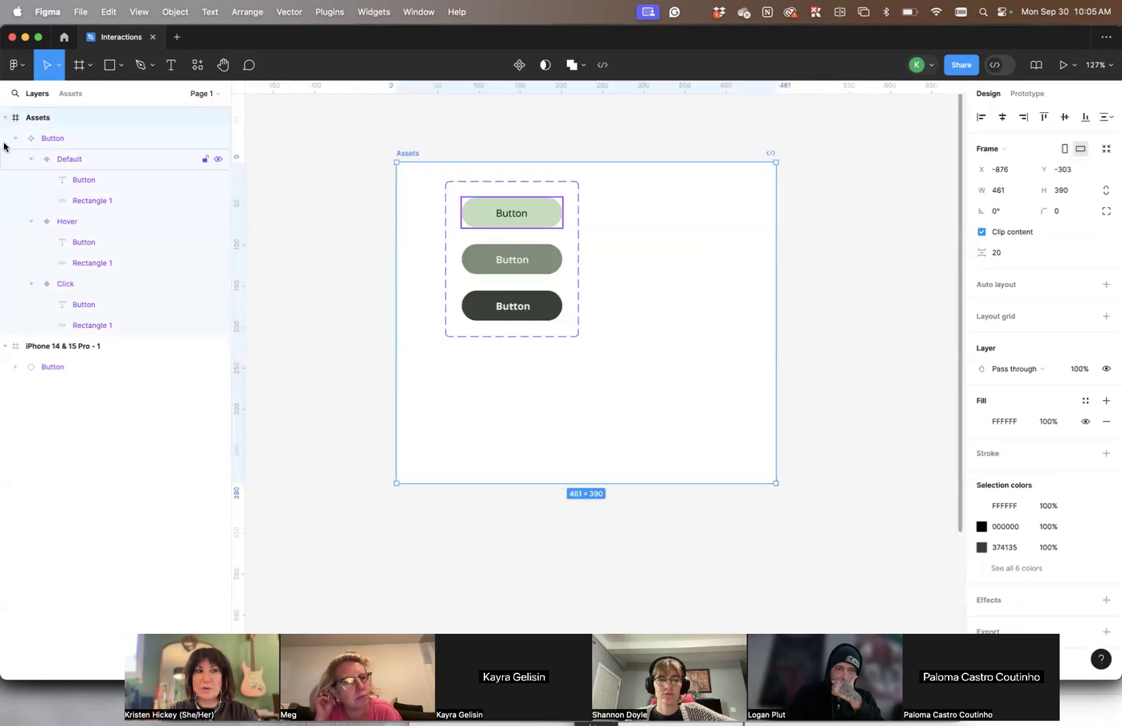
click(64, 137)
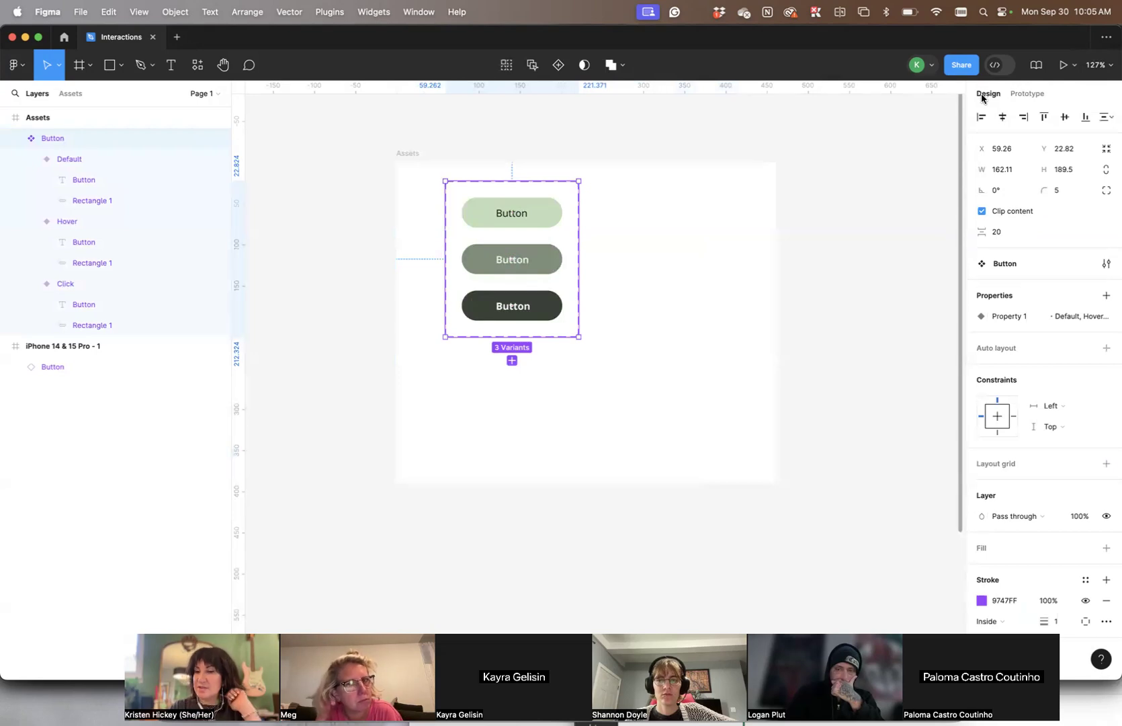
click(1027, 94)
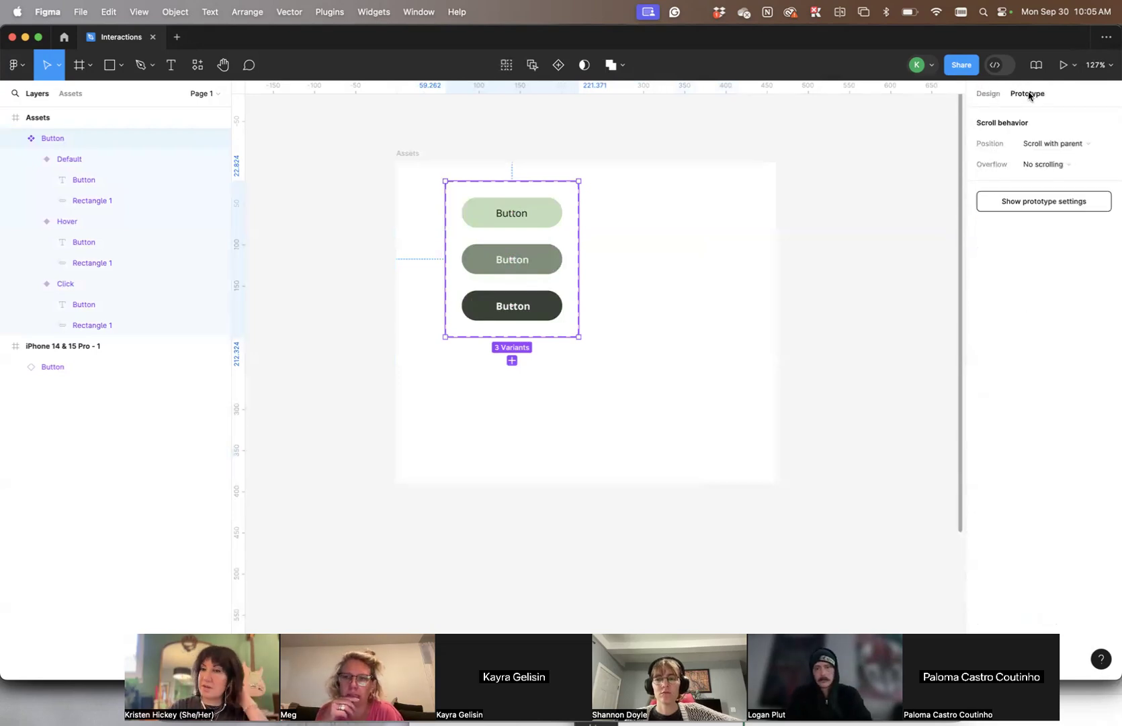
scroll(636, 222, up, 5)
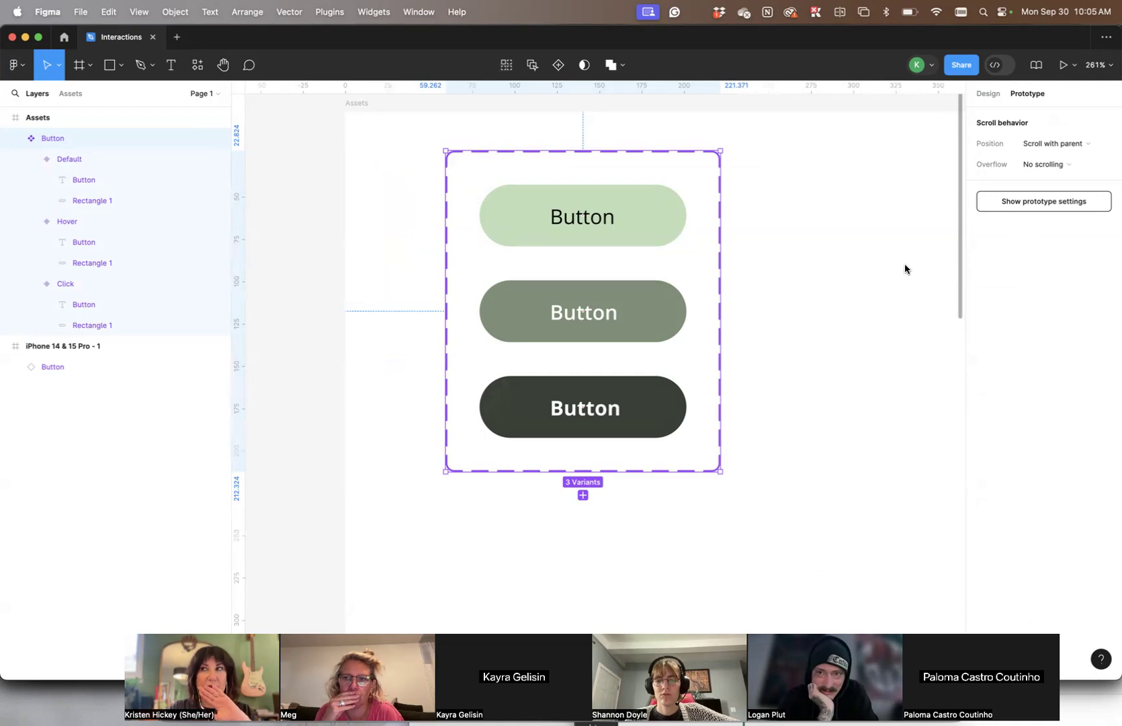
scroll(866, 274, right, 3)
scroll(867, 274, left, 6)
scroll(867, 274, up, 3)
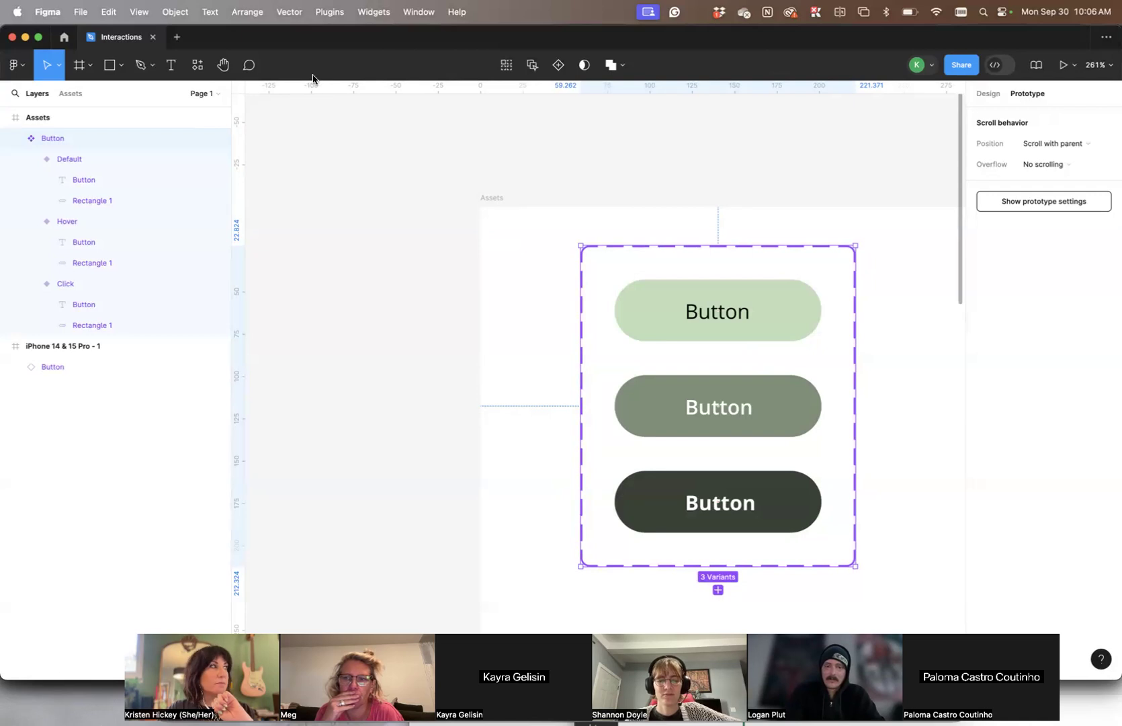
scroll(641, 191, down, 2)
scroll(641, 192, right, 2)
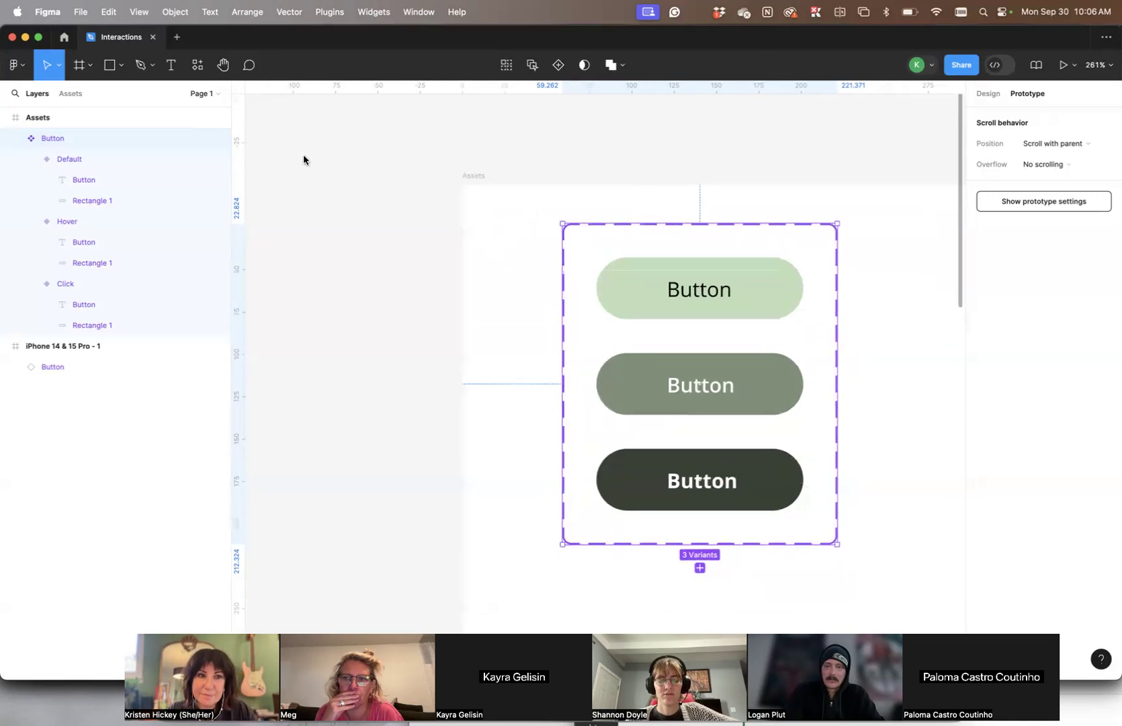
- Add a prototype interaction to the Default variant of the Button component set
click(58, 158)
scroll(590, 182, right, 6)
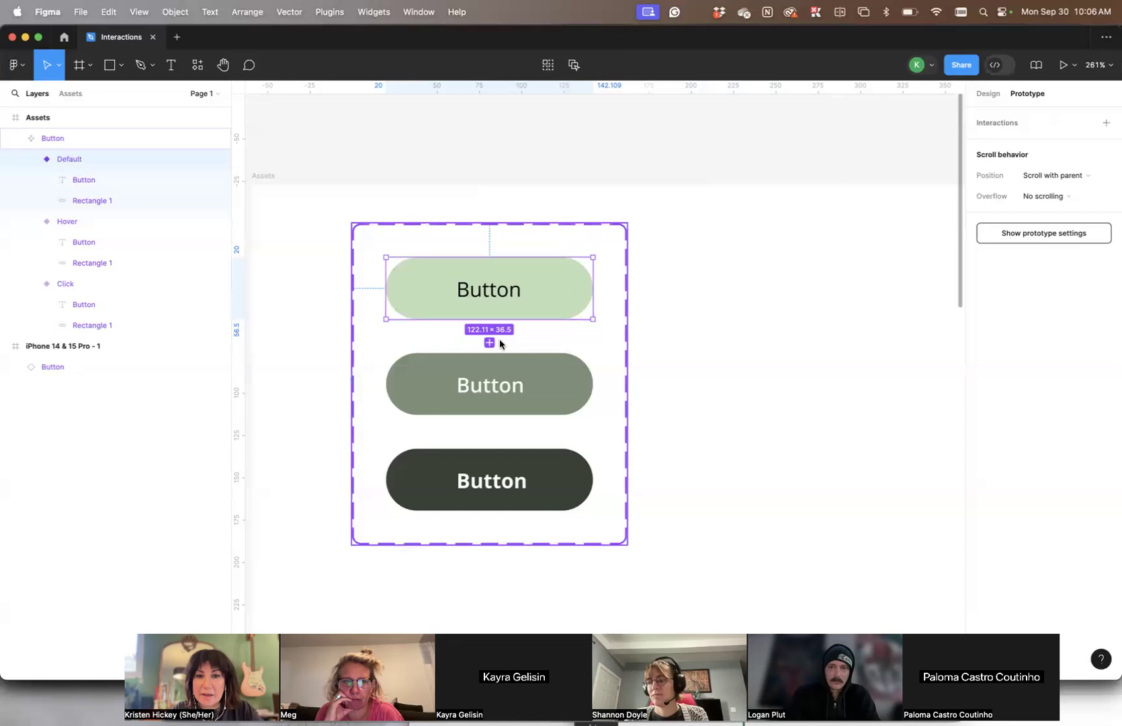
scroll(772, 282, up, 3)
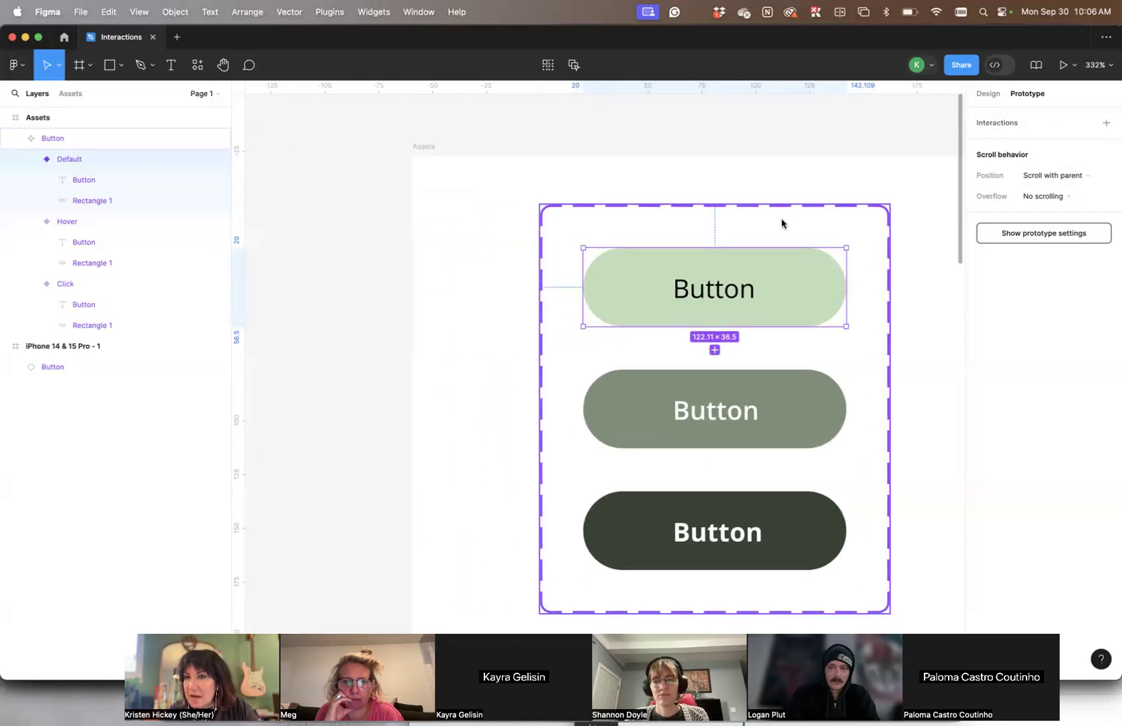
scroll(781, 223, right, 2)
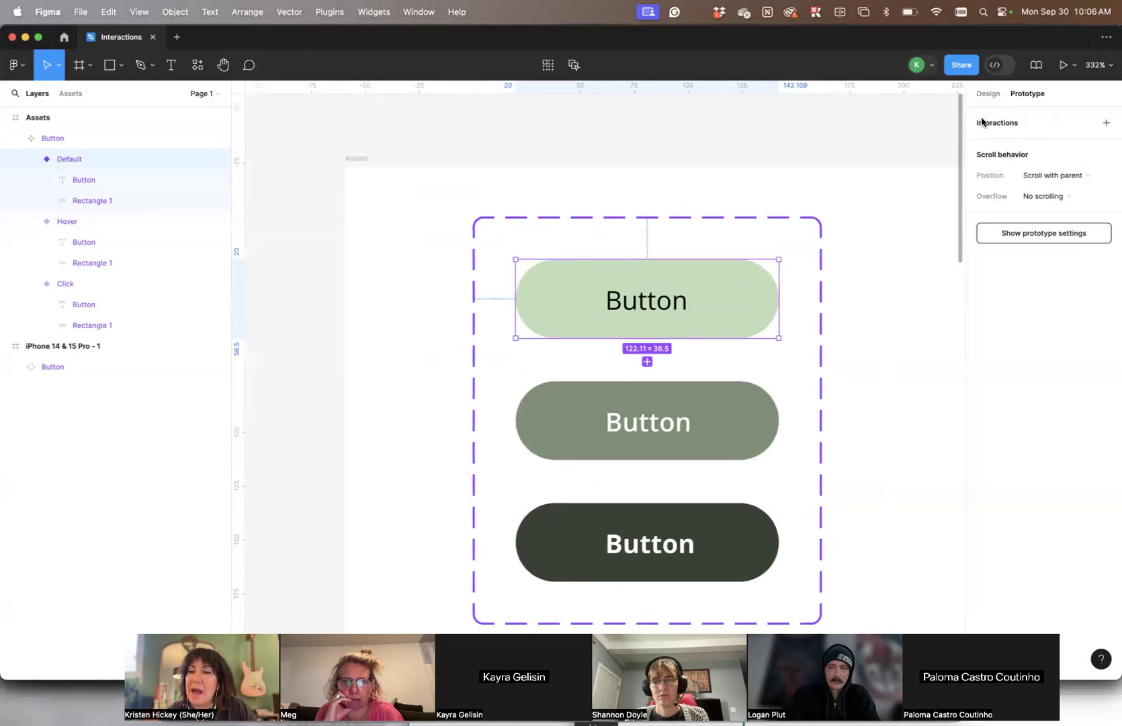
click(1103, 124)
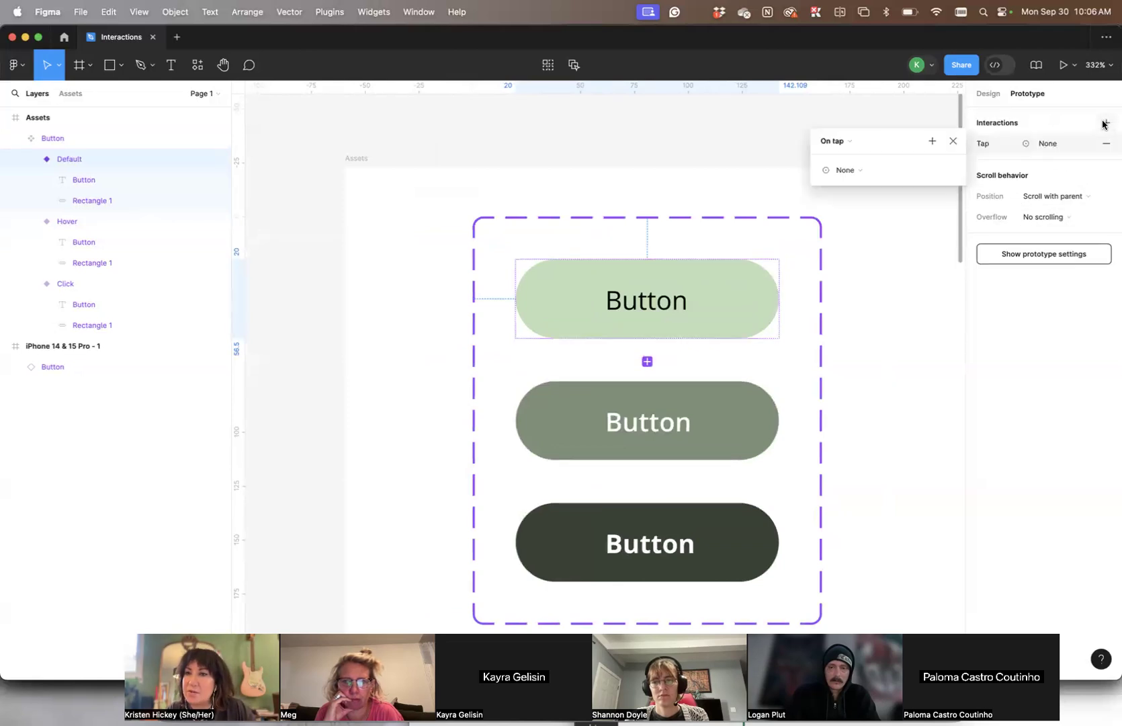
- Set the trigger of the Default variant's new interaction to While hovering
click(845, 145)
click(844, 146)
click(844, 146)
click(726, 301)
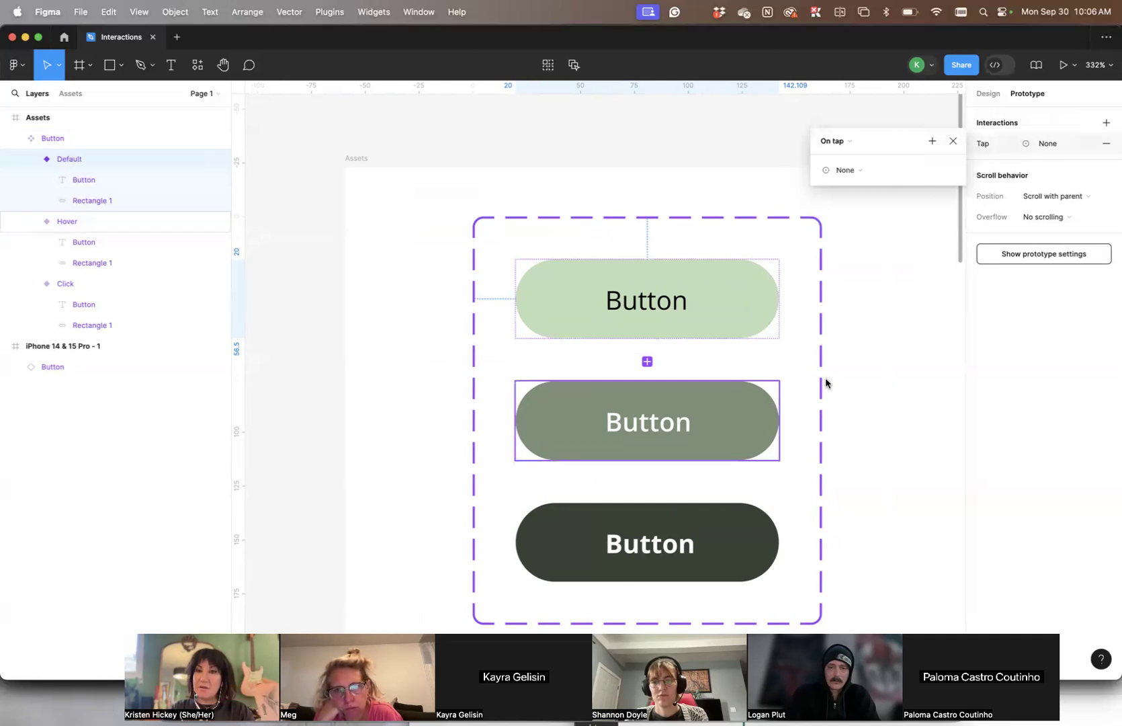
click(712, 295)
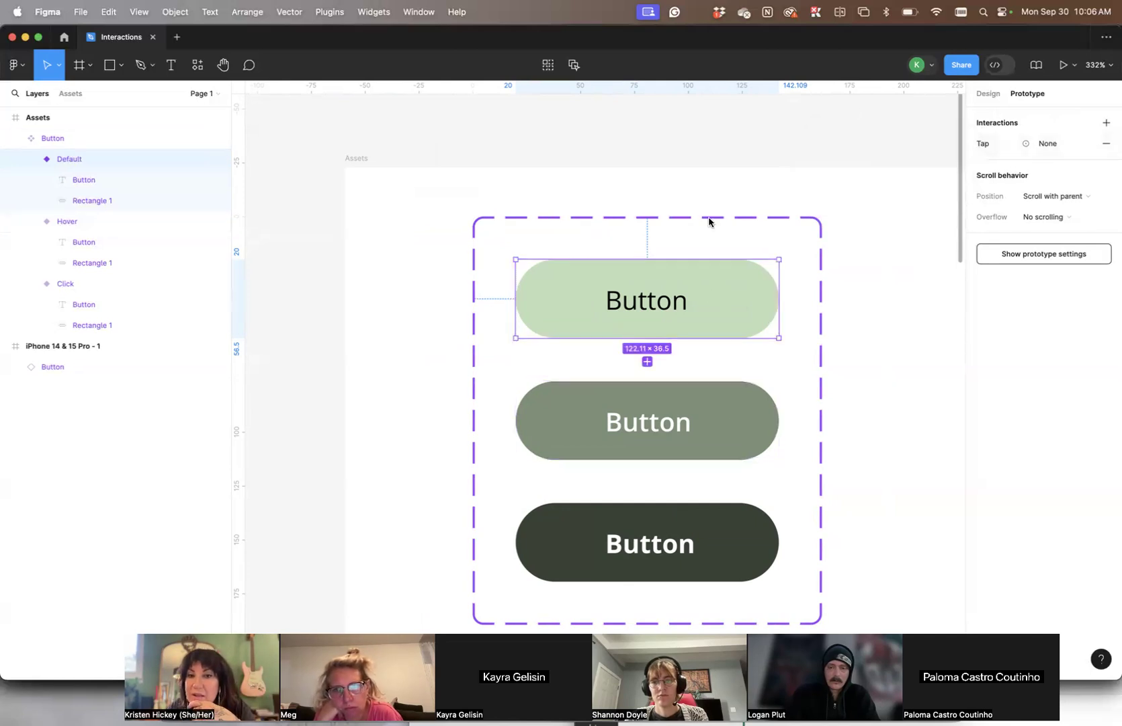
click(978, 145)
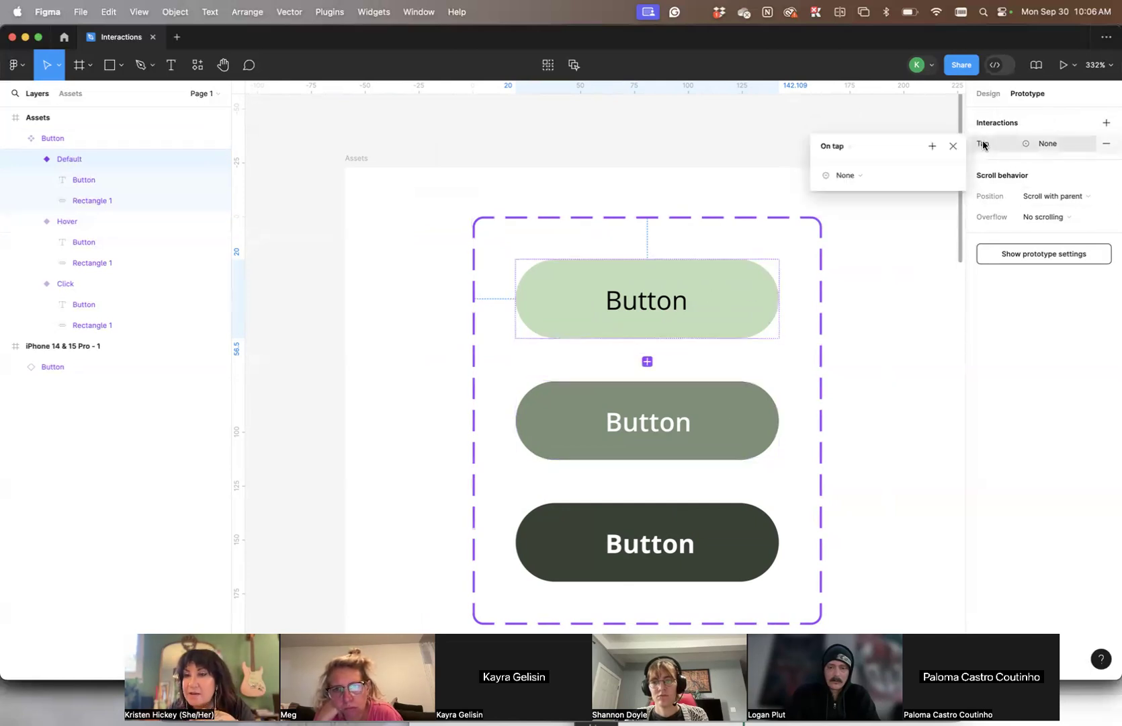
click(847, 148)
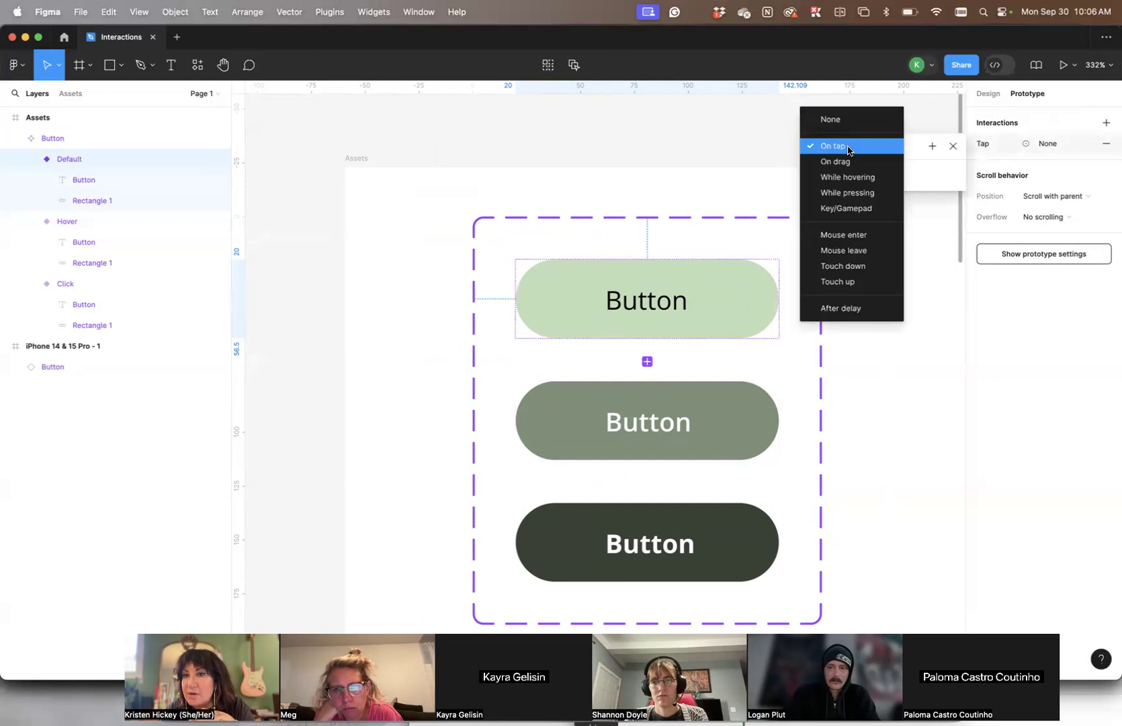
click(855, 181)
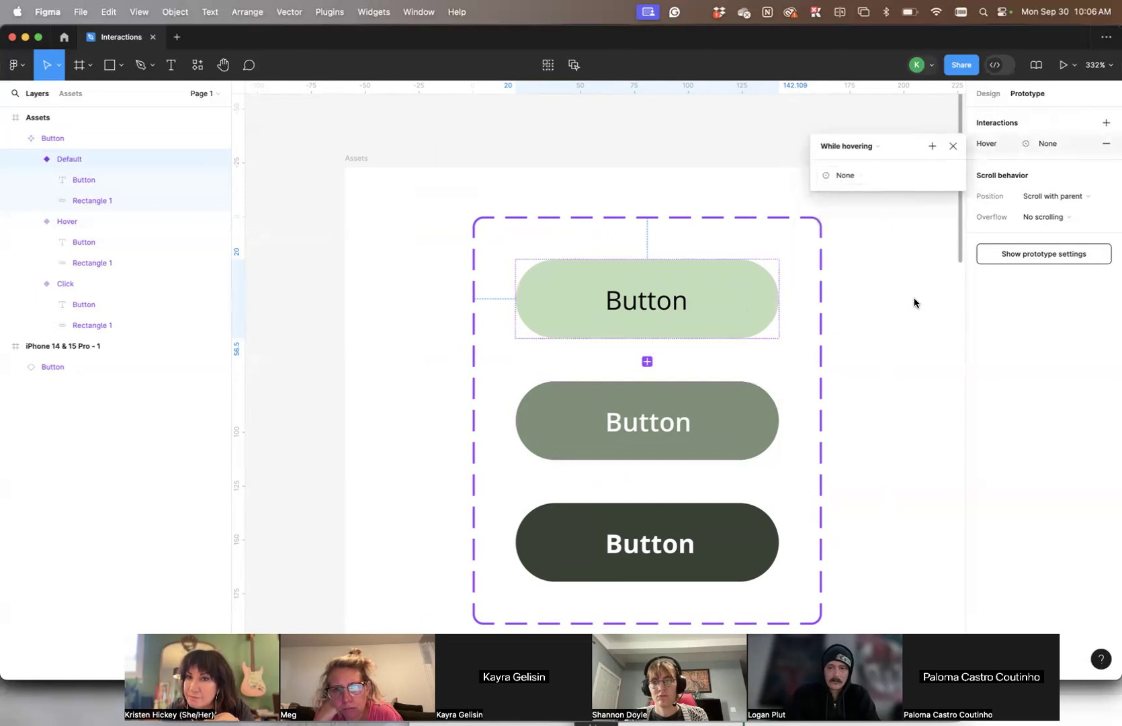
click(848, 176)
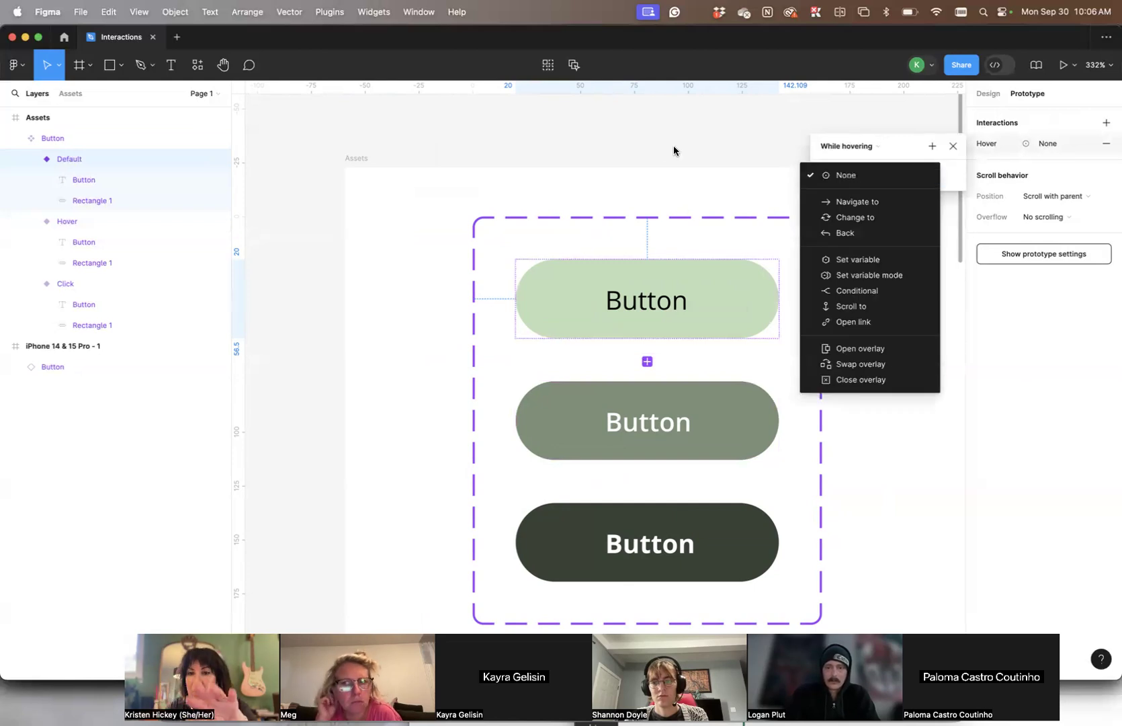
click(677, 168)
click(881, 296)
scroll(899, 233, down, 3)
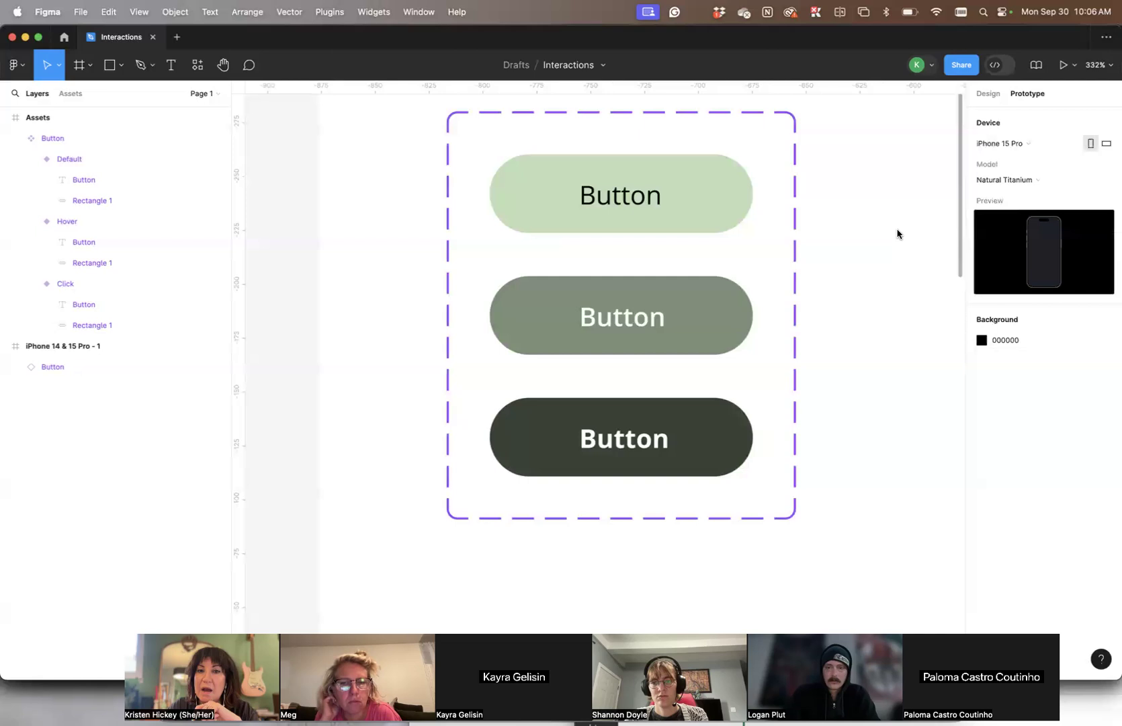
- Connect the Default variant to the Hover variant with a While hovering, Change to Hover interaction set to Instant
click(714, 317)
scroll(734, 306, up, 1)
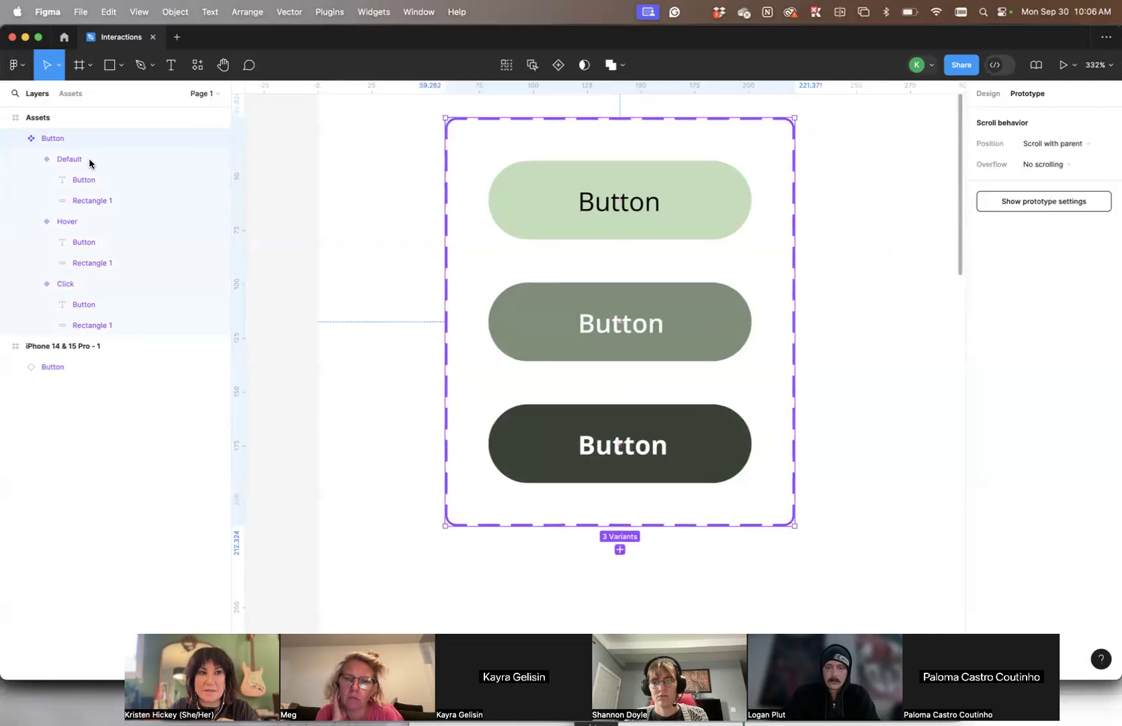
click(678, 179)
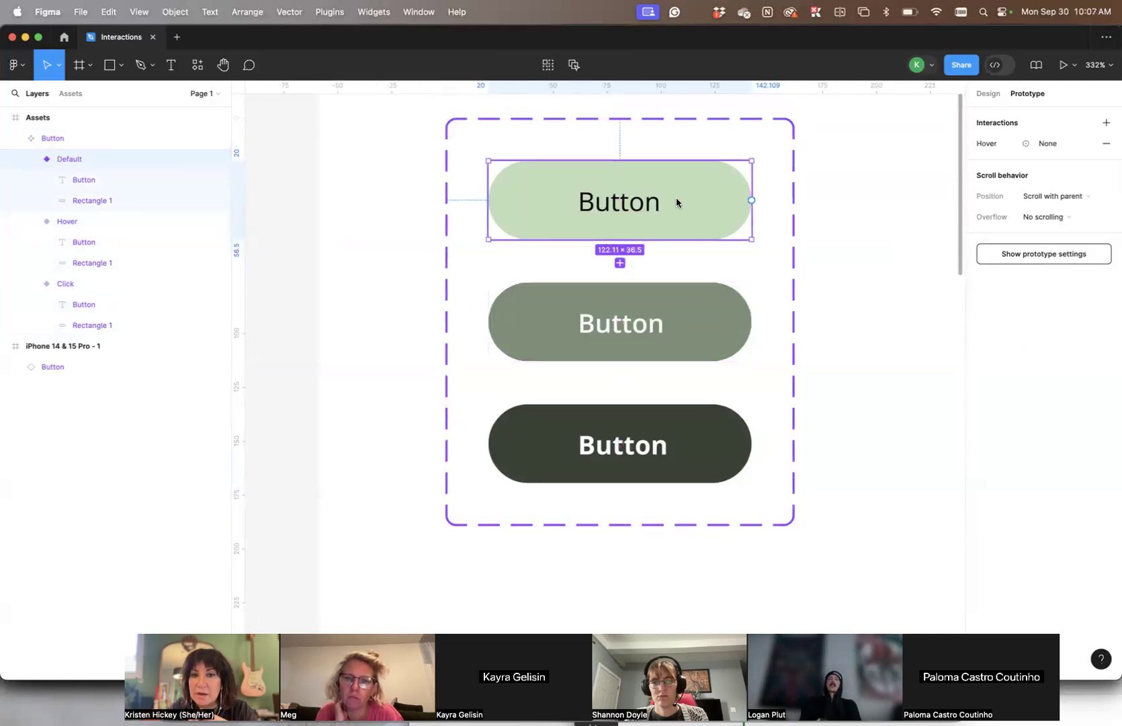
drag(620, 246, 615, 297)
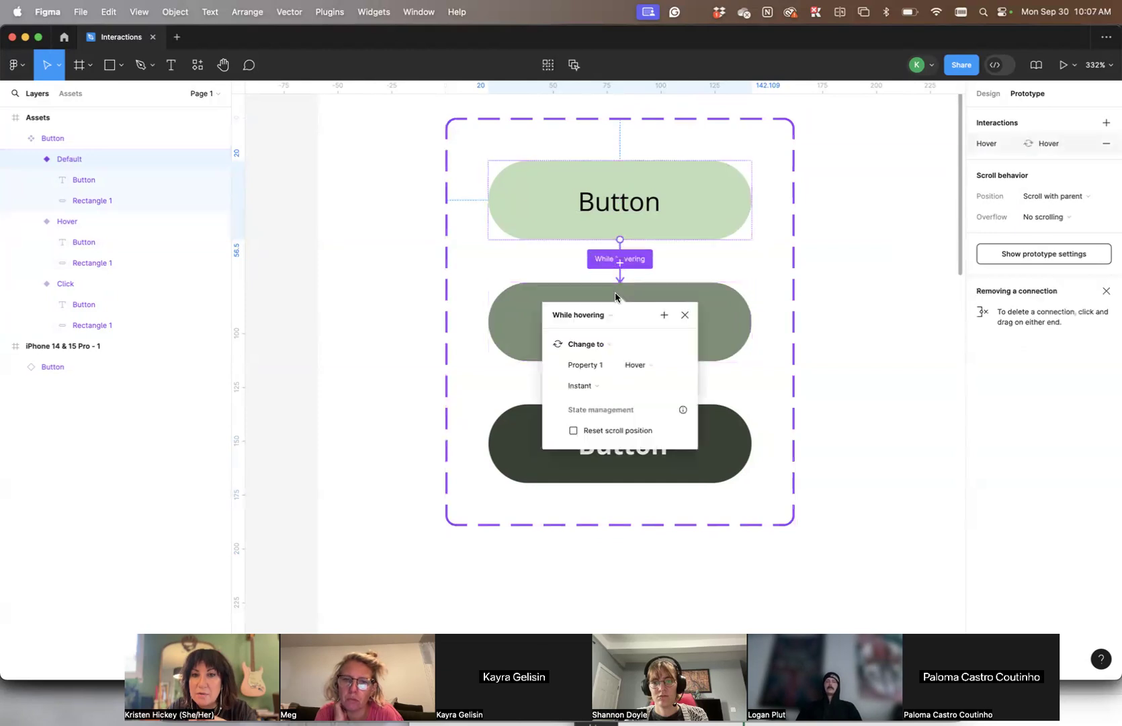
scroll(616, 296, down, 3)
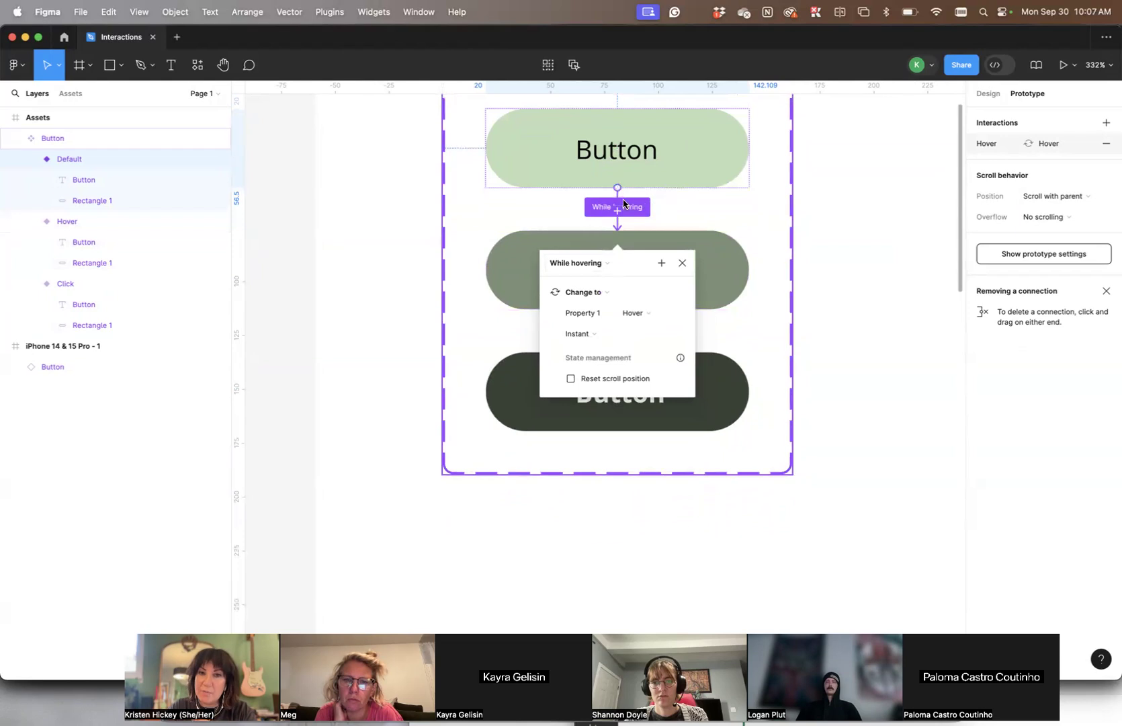
scroll(692, 202, down, 1)
scroll(702, 243, up, 1)
scroll(720, 258, right, 1)
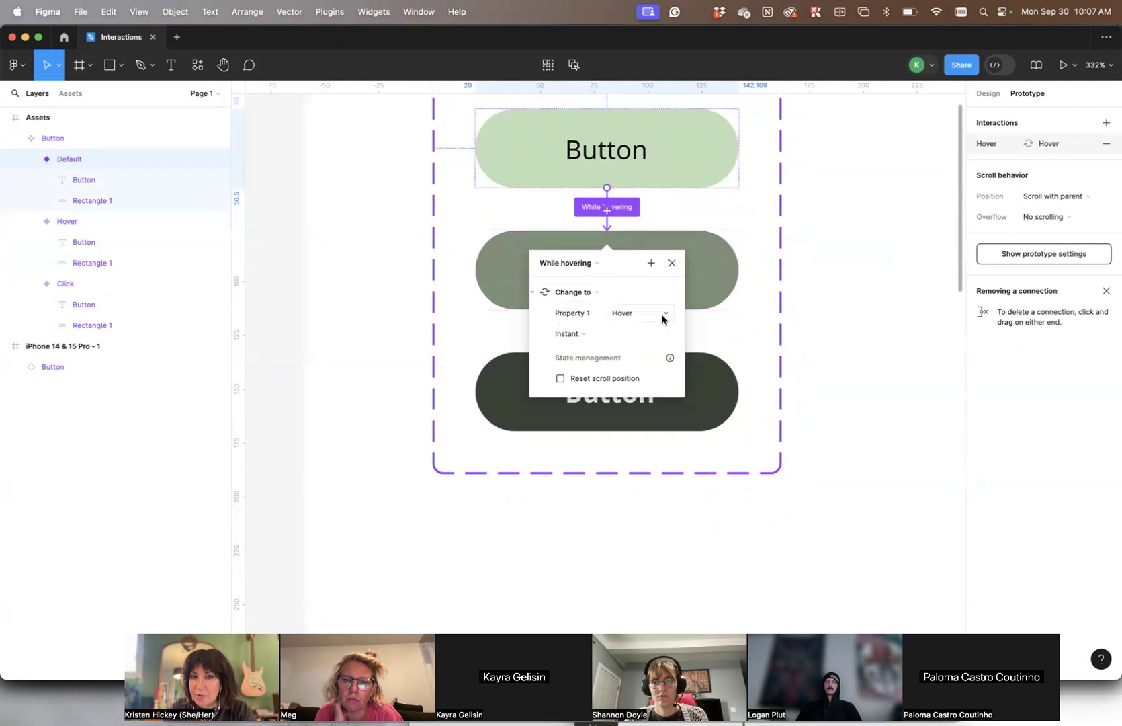
- Connect the Hover variant to the Click variant with an instant Change to interaction and set its trigger to Touch down
click(712, 258)
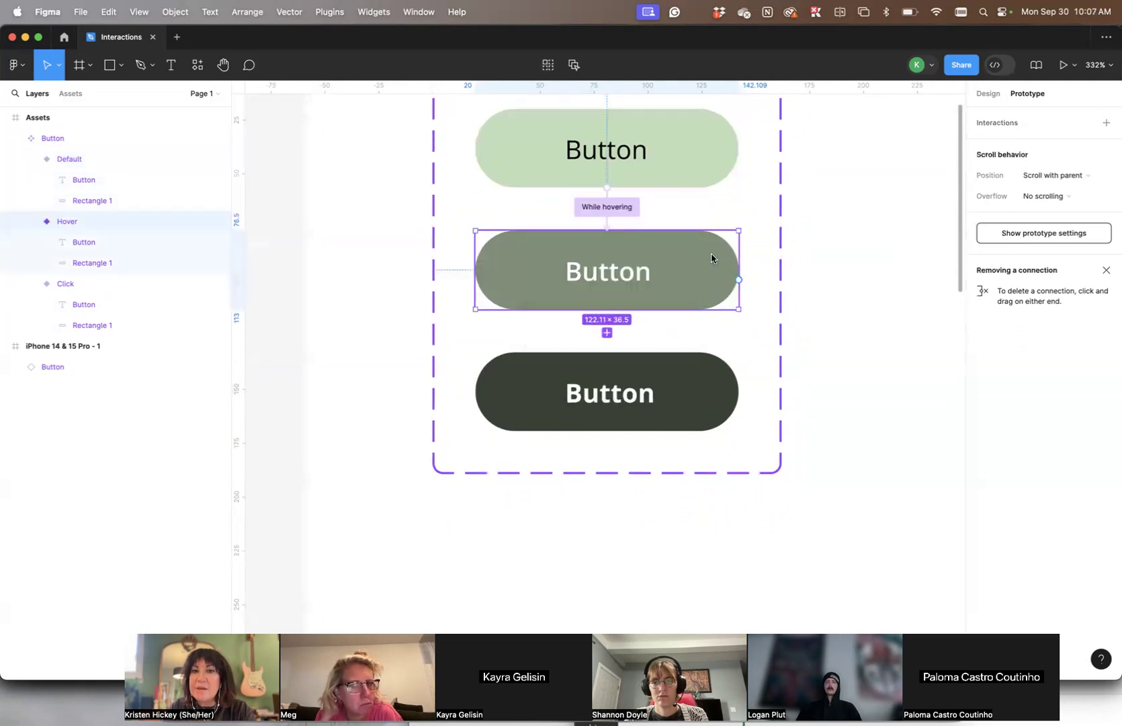
drag(606, 331, 610, 369)
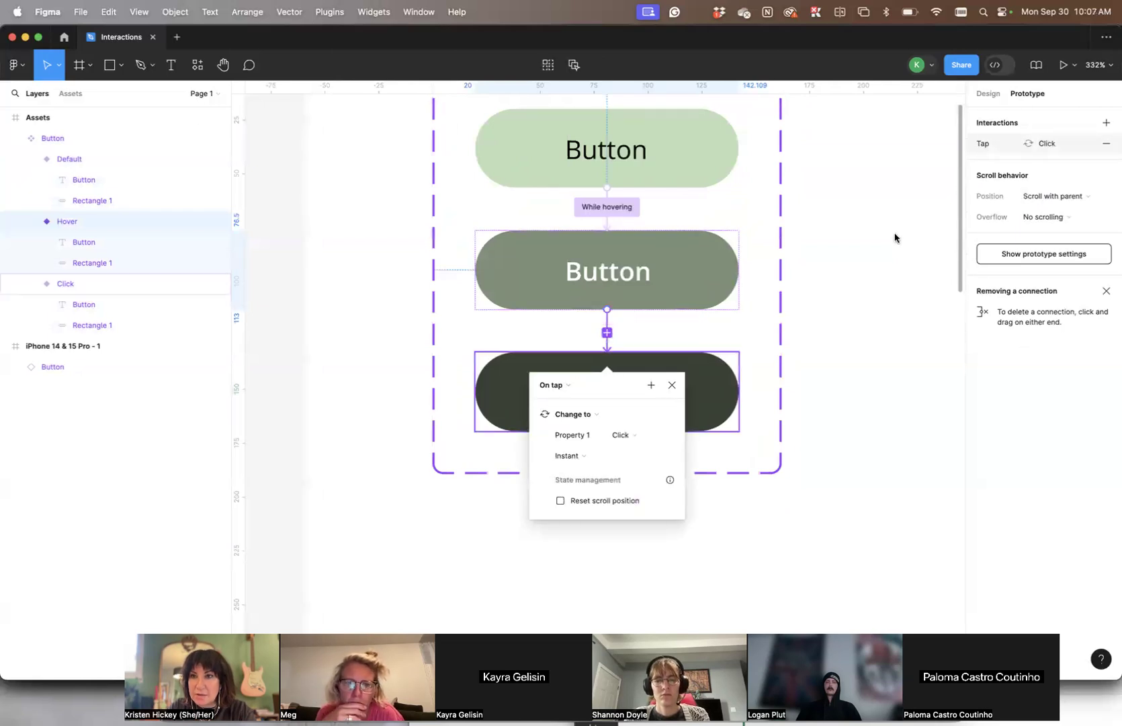
click(552, 385)
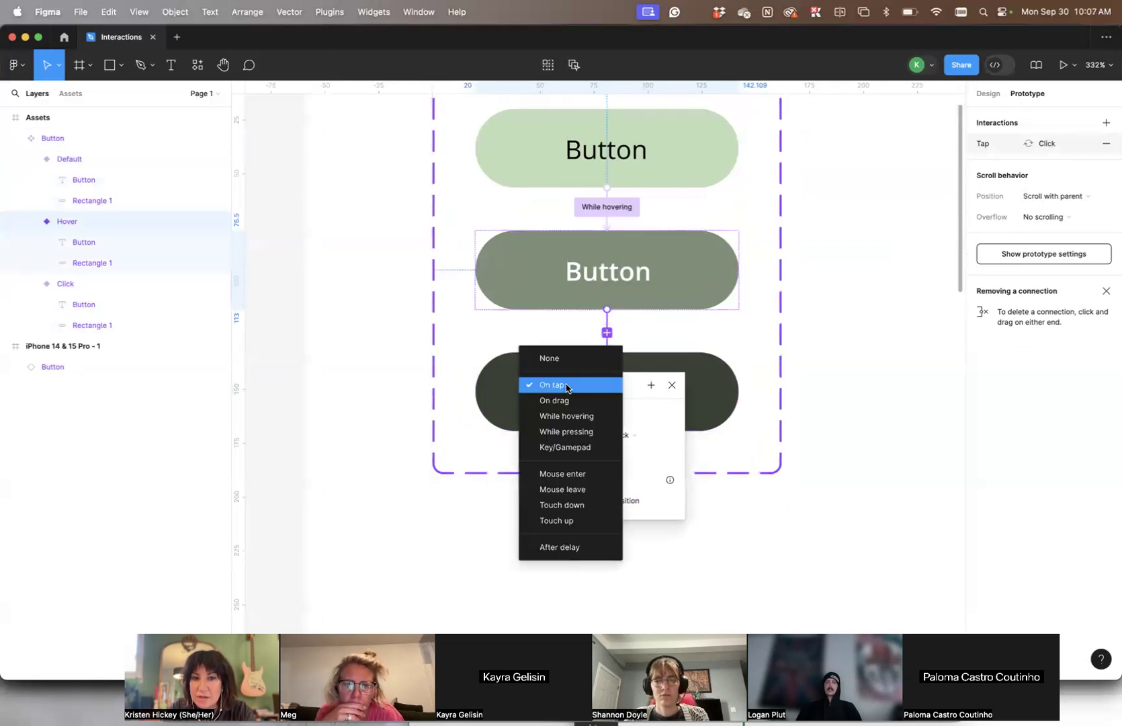
click(561, 505)
click(562, 370)
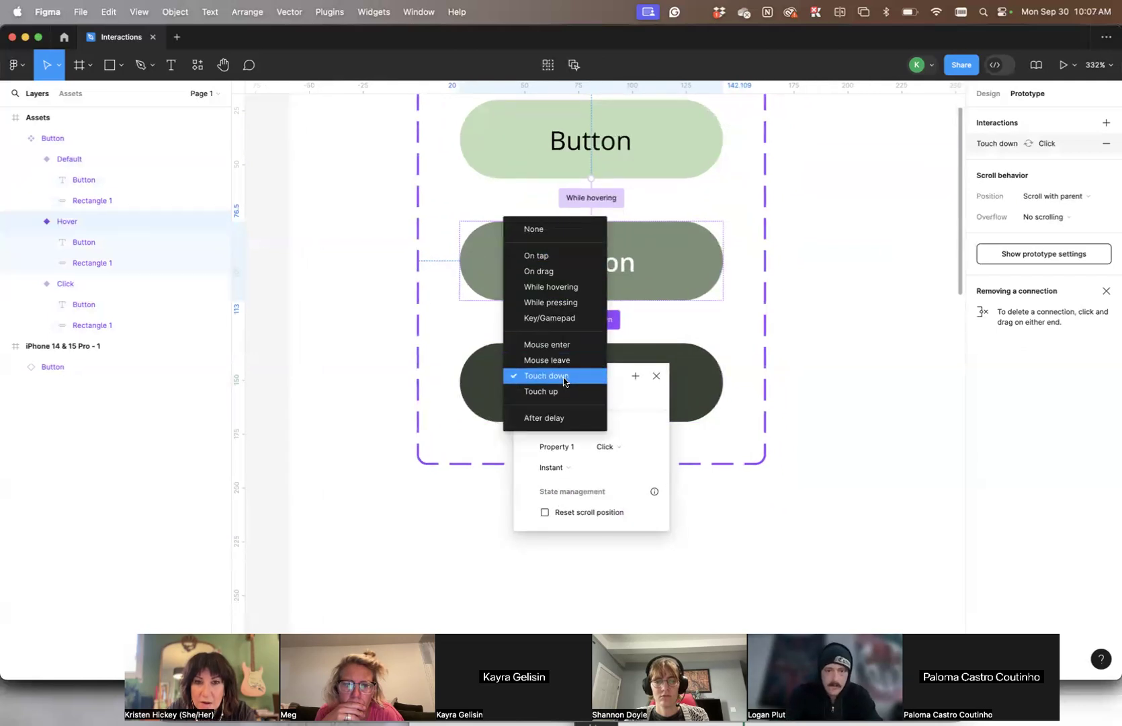
click(563, 380)
click(863, 378)
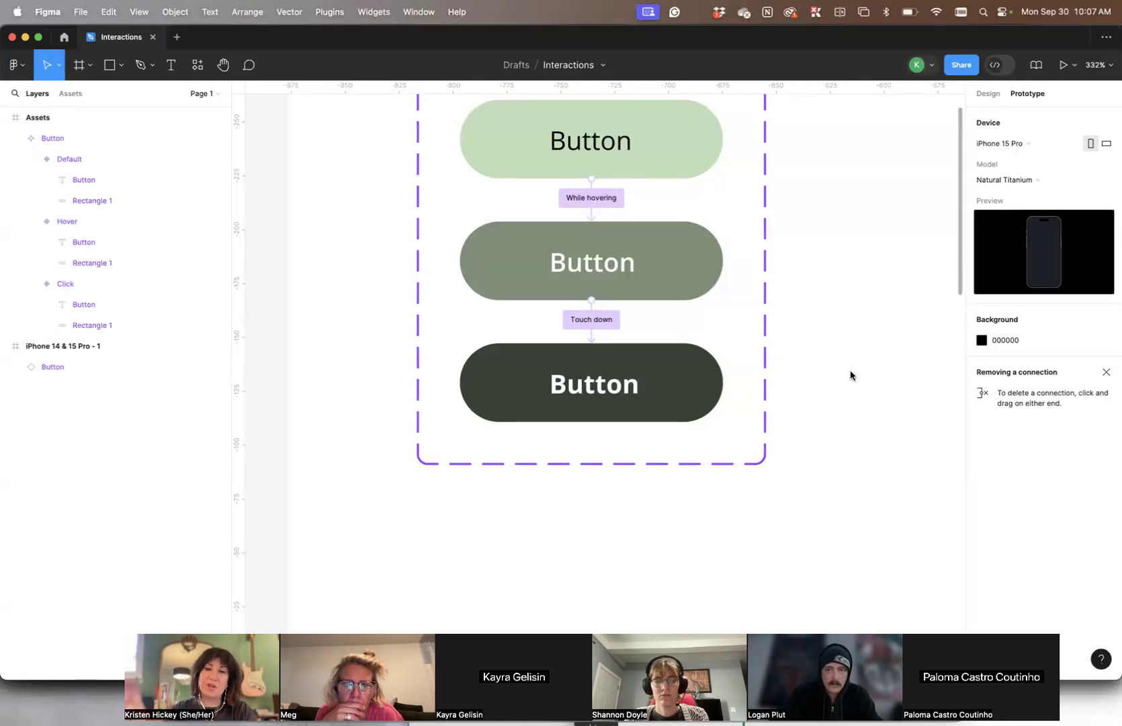
- Examine the variant connections in the Assets frame and the Button instance in the iPhone 14 & 15 Pro - 1 frame
scroll(848, 374, down, 5)
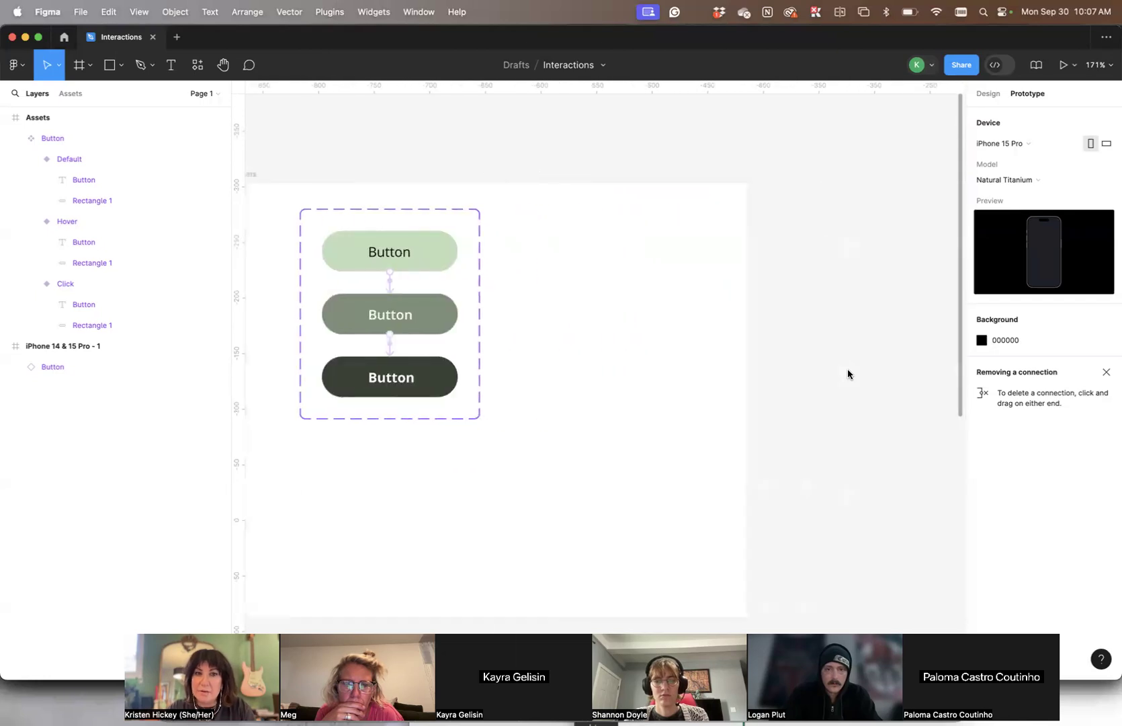
scroll(401, 326, left, 6)
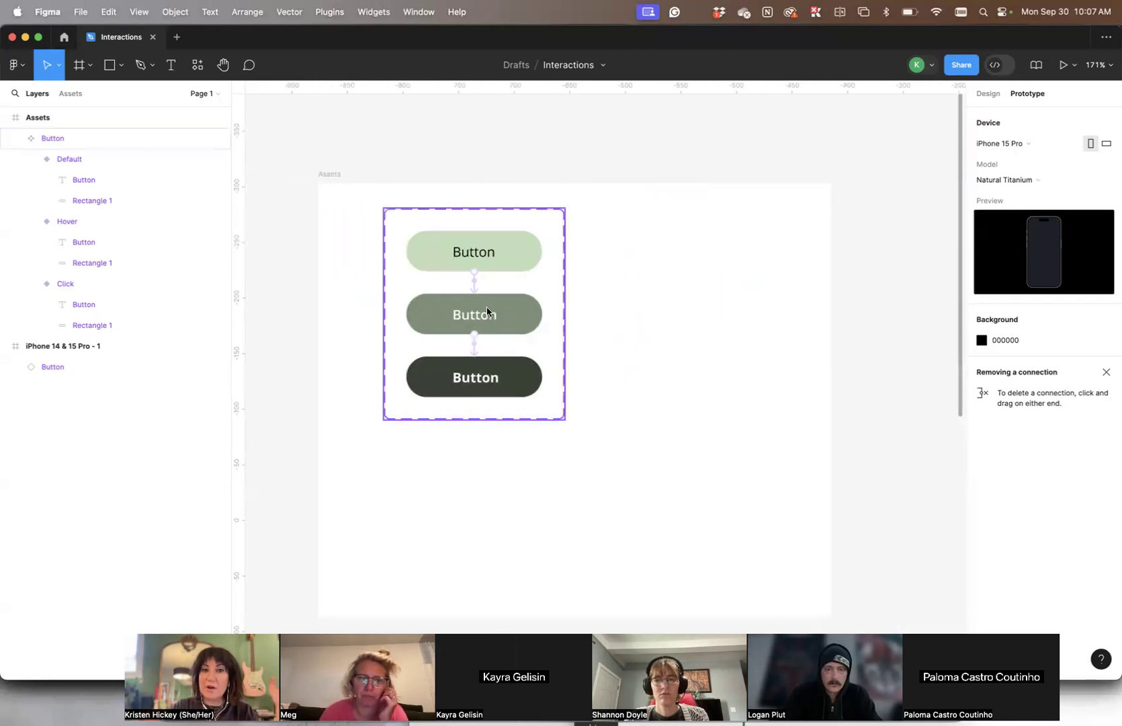
scroll(672, 269, right, 6)
click(464, 274)
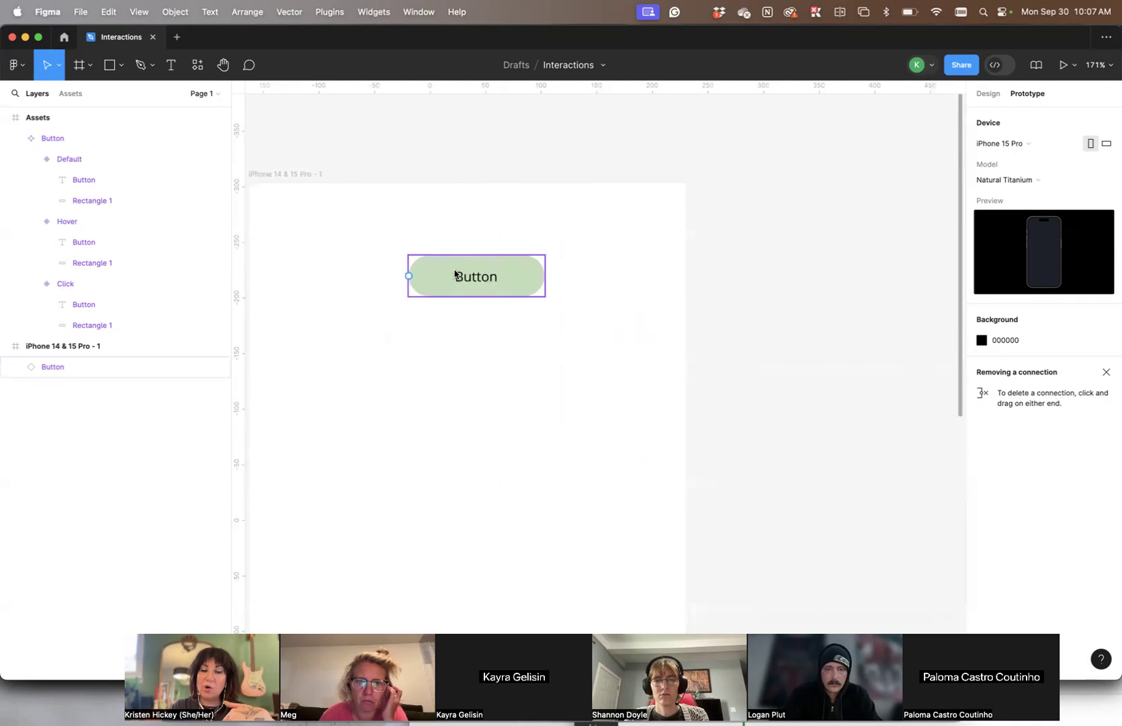
click(641, 376)
scroll(641, 375, left, 2)
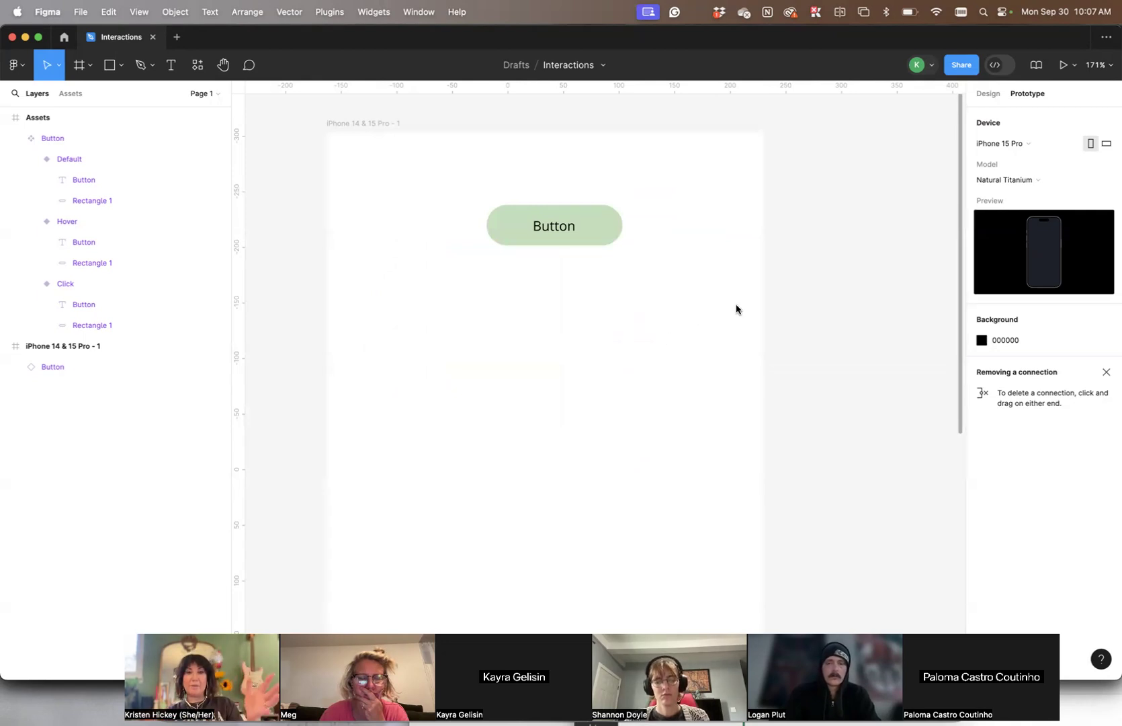
scroll(732, 306, left, 10)
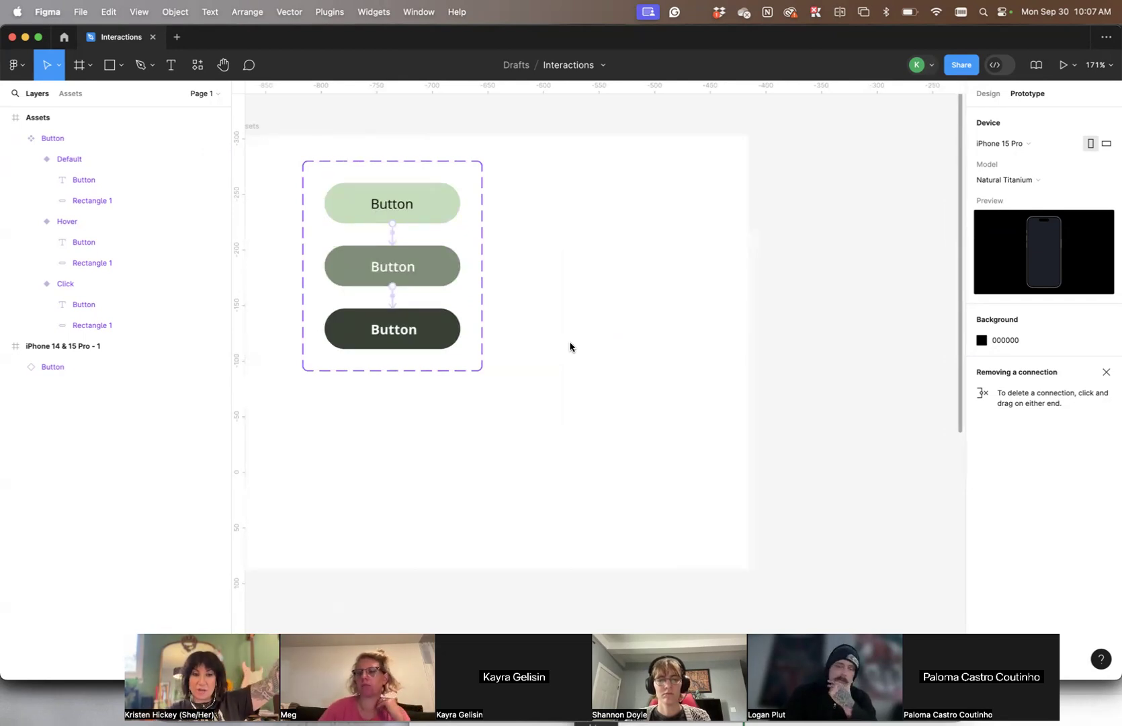
scroll(577, 328, left, 3)
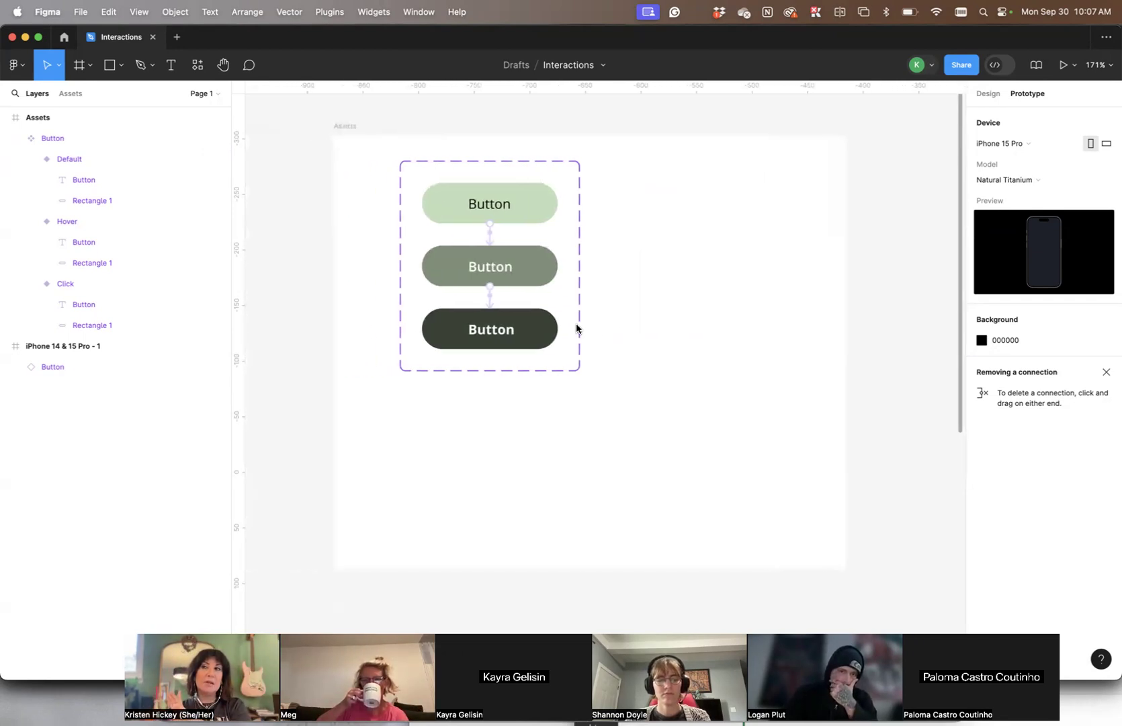
click(575, 328)
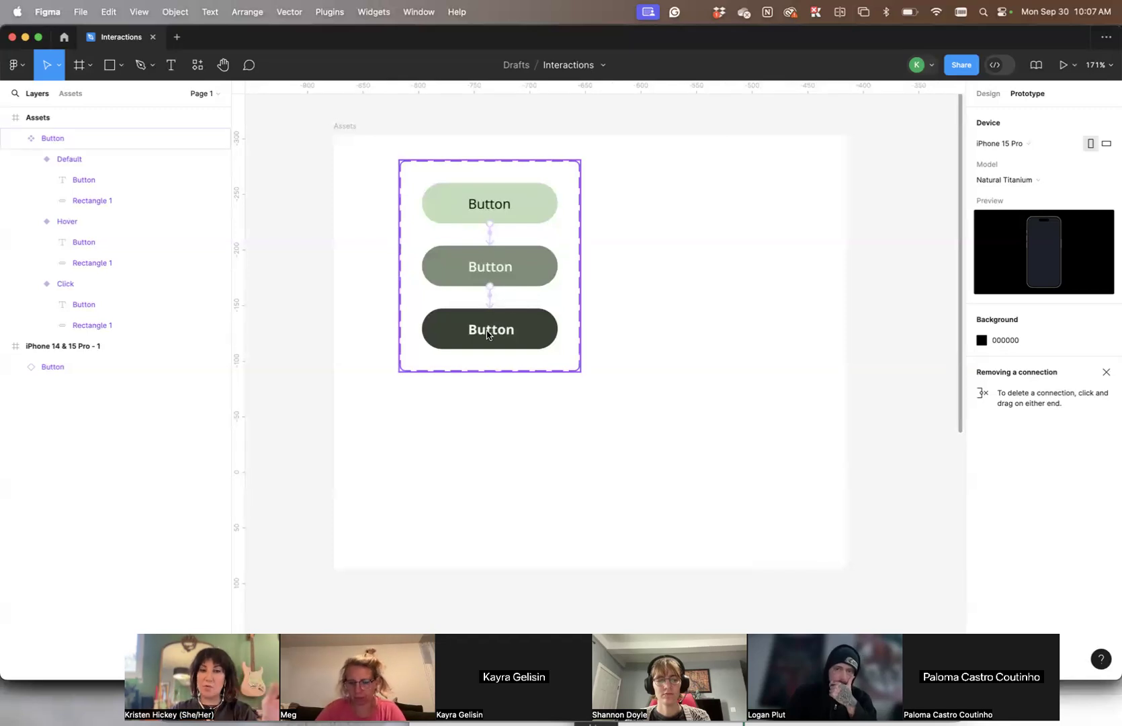
click(426, 161)
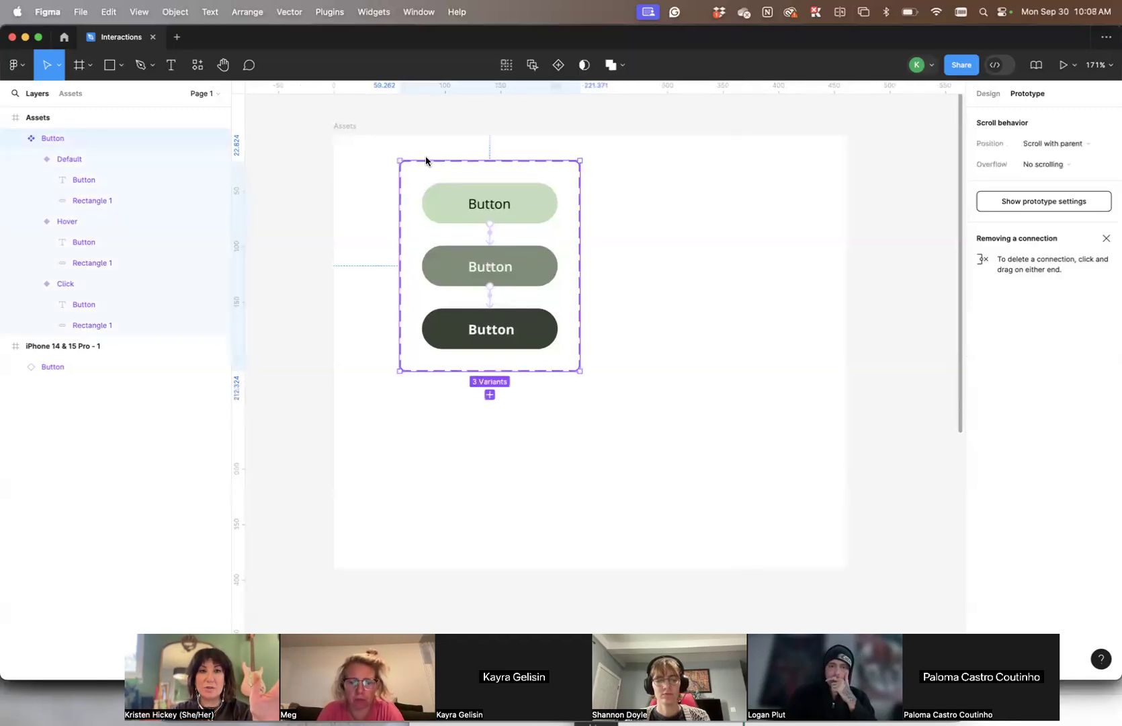
click(651, 180)
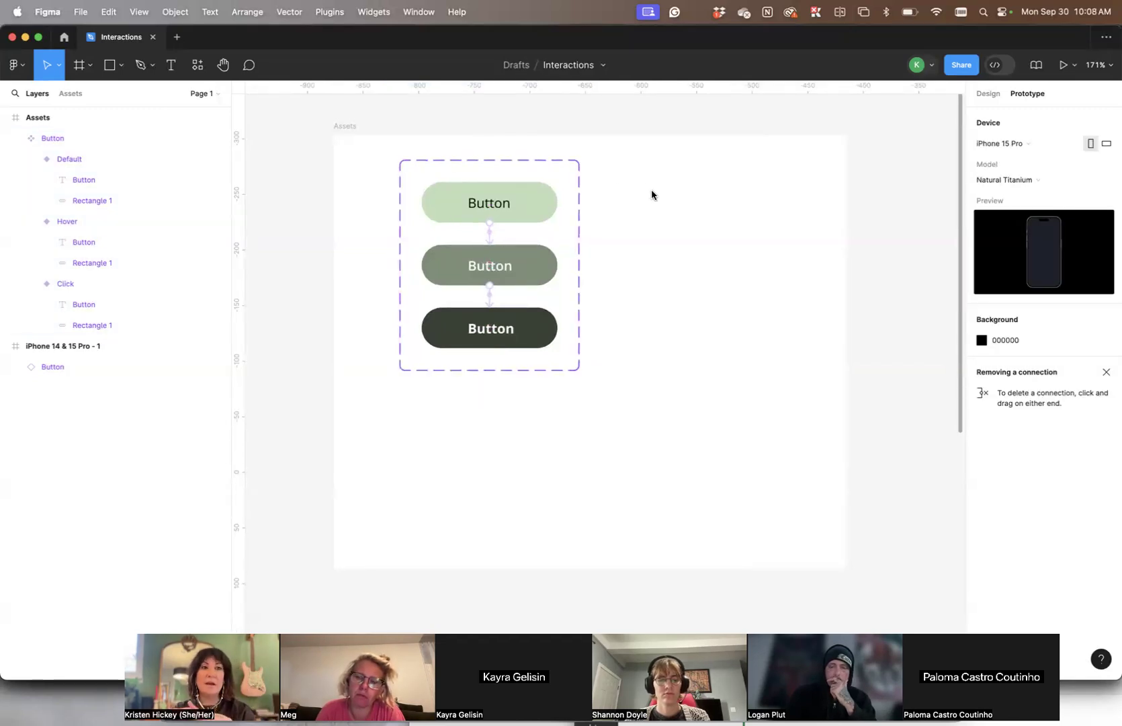
- Present the iPhone 14 & 15 Pro - 1 frame as a prototype
scroll(651, 195, right, 10)
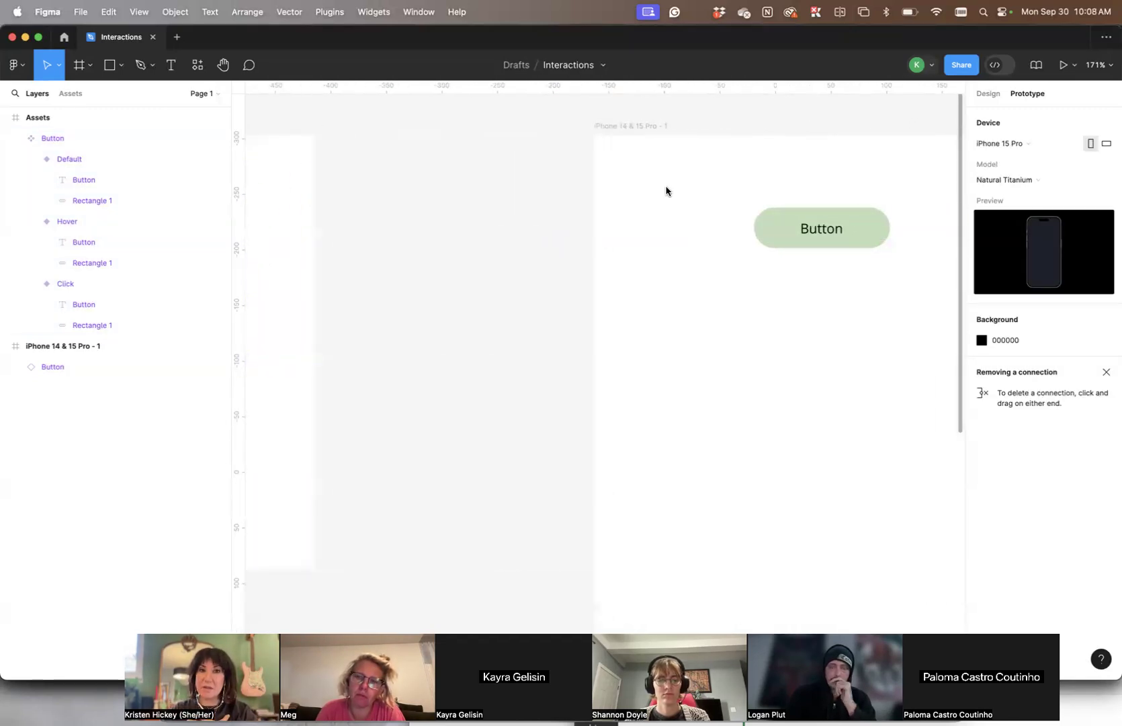
scroll(645, 189, right, 5)
click(501, 134)
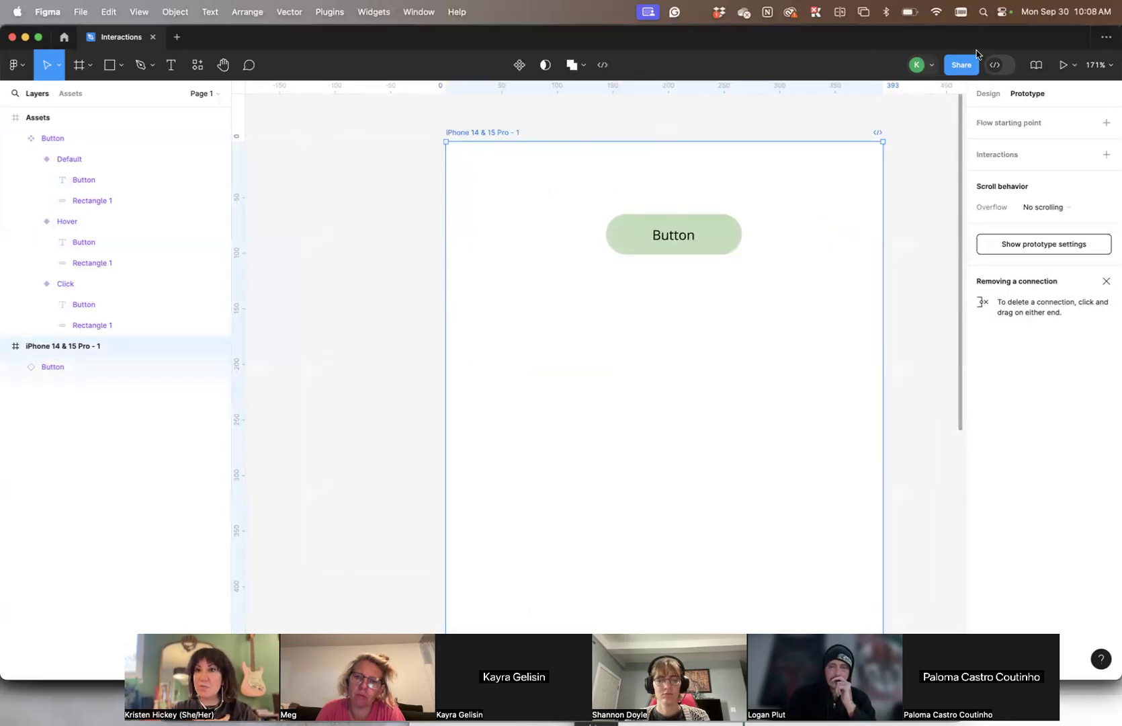
click(1054, 64)
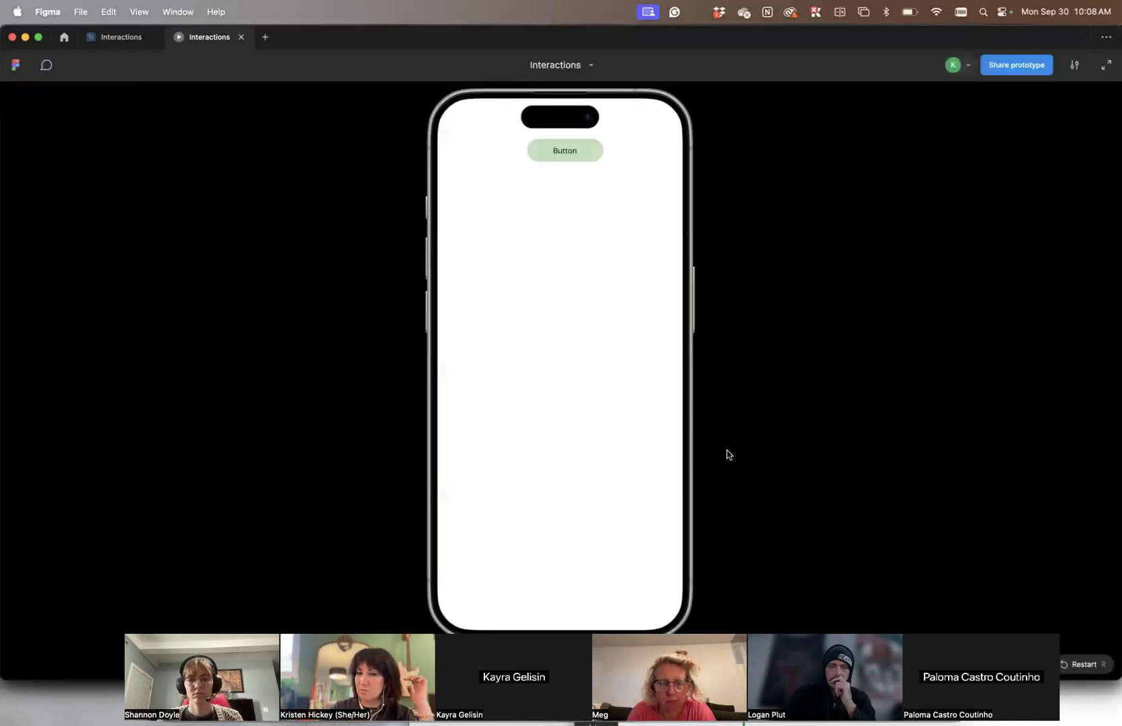
- Return to the Interactions design file and review the Button component set's variant connections
click(121, 41)
drag(722, 244, 700, 410)
click(722, 296)
scroll(722, 296, left, 5)
scroll(722, 296, left, 5)
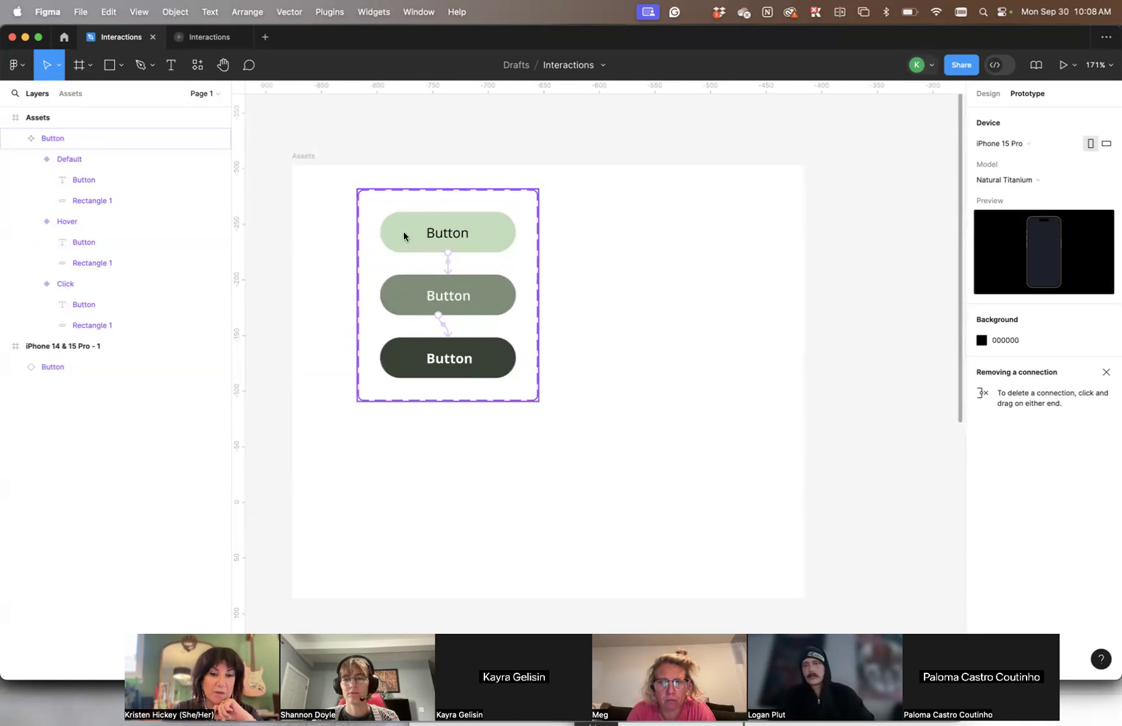
scroll(698, 300, right, 10)
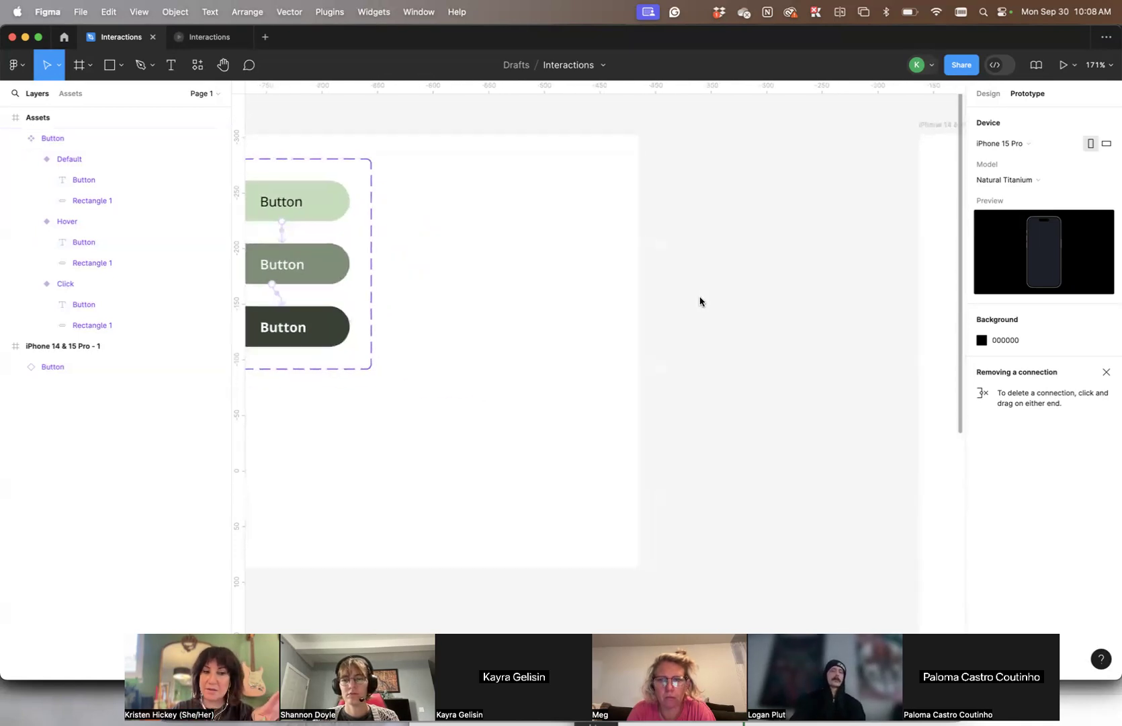
- Widen the Button instance in the iPhone 14 & 15 Pro - 1 frame to 238 × 36
click(855, 380)
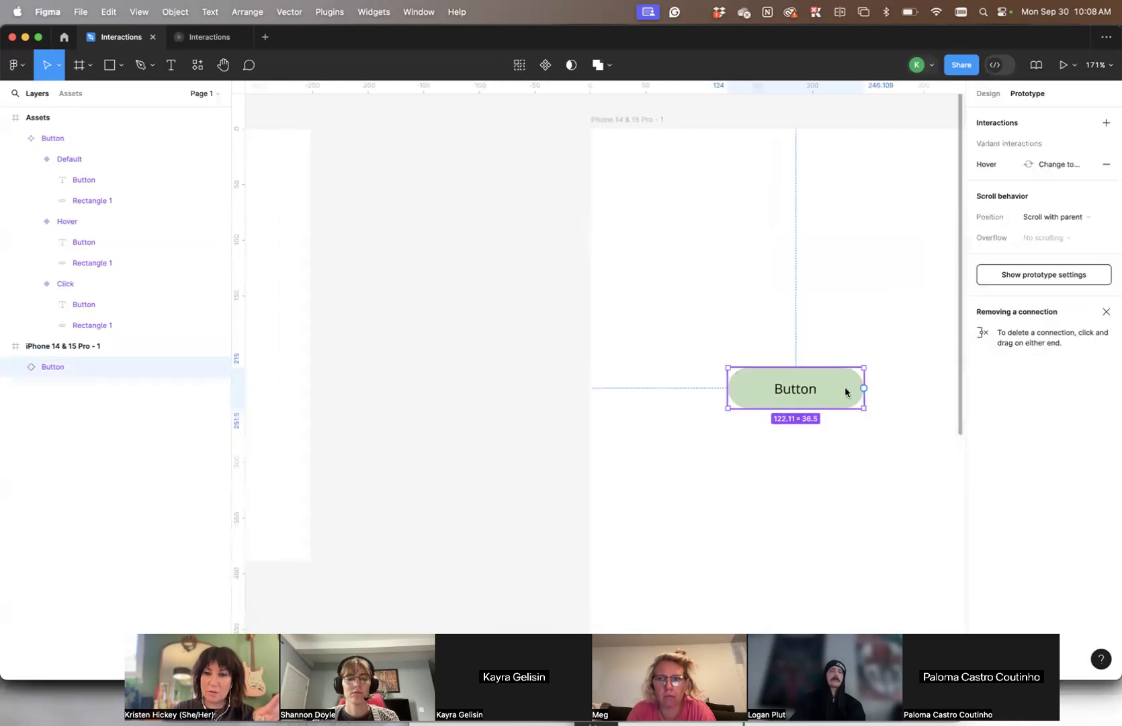
scroll(641, 363, left, 5)
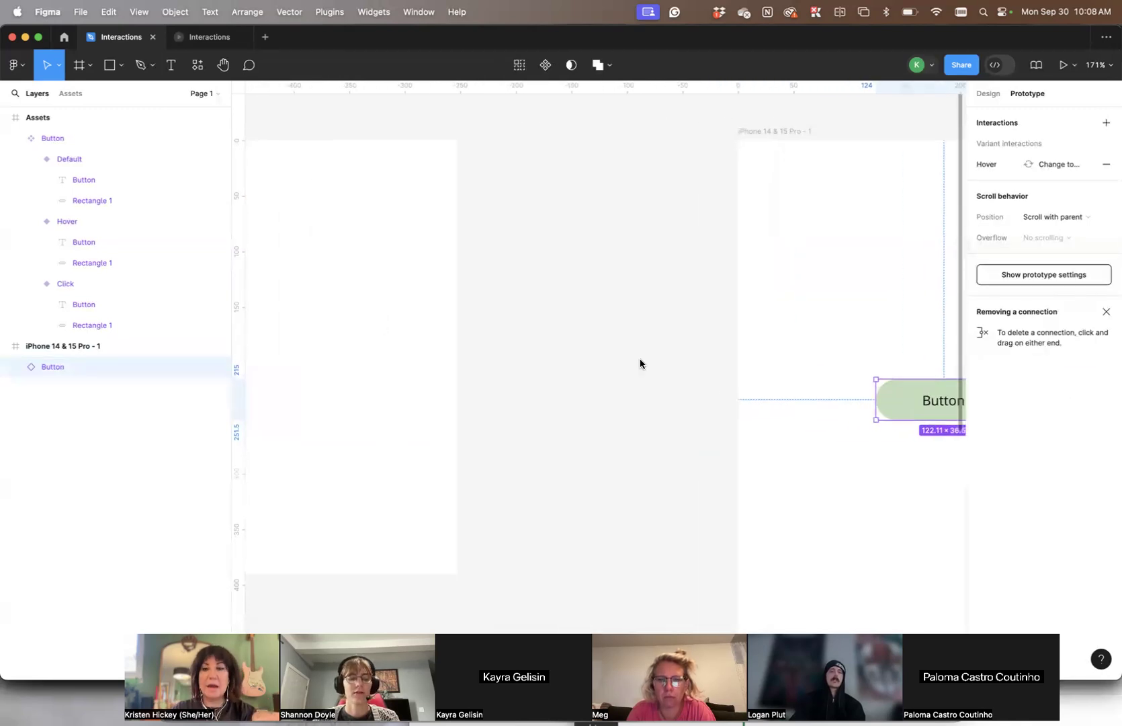
scroll(693, 375, right, 7)
click(979, 98)
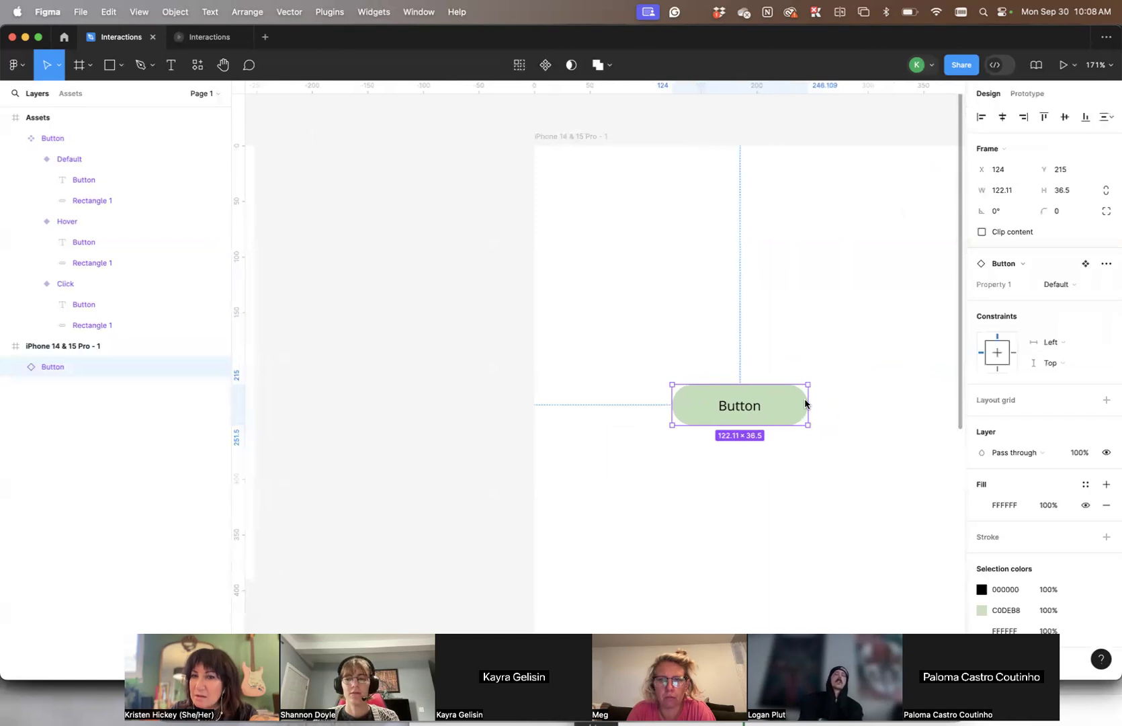
drag(809, 402, 936, 389)
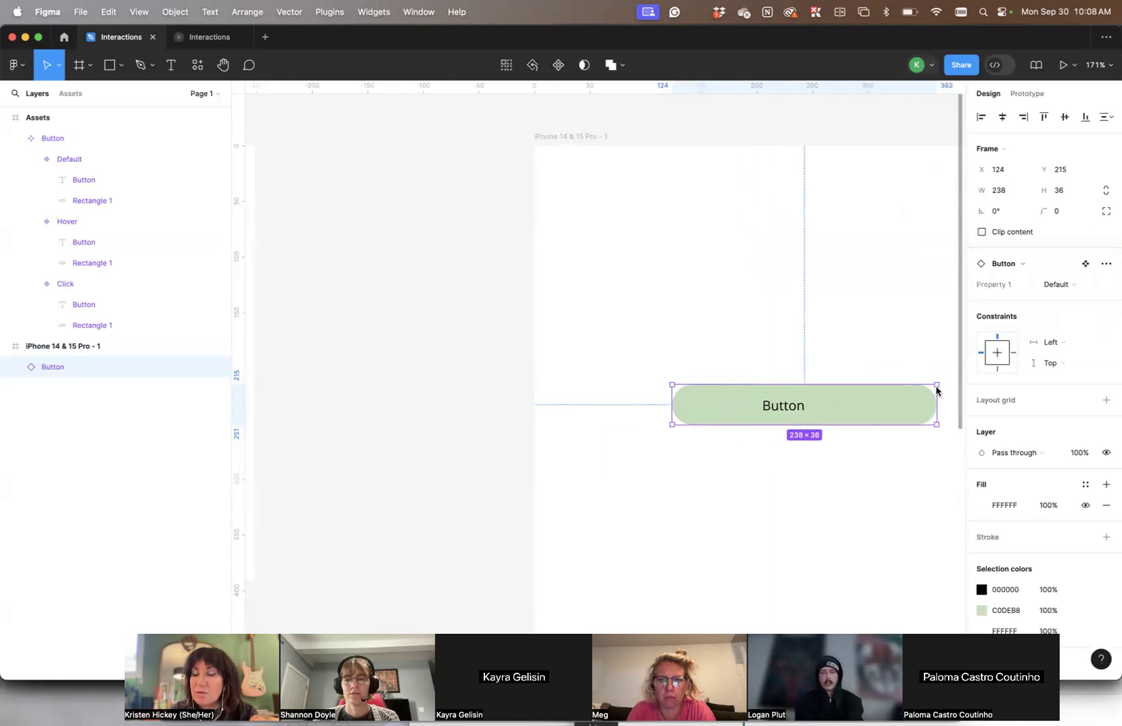
scroll(774, 344, right, 5)
click(774, 343)
- Check the widened Button instance in the running prototype, then return to the Interactions design file
scroll(842, 421, left, 10)
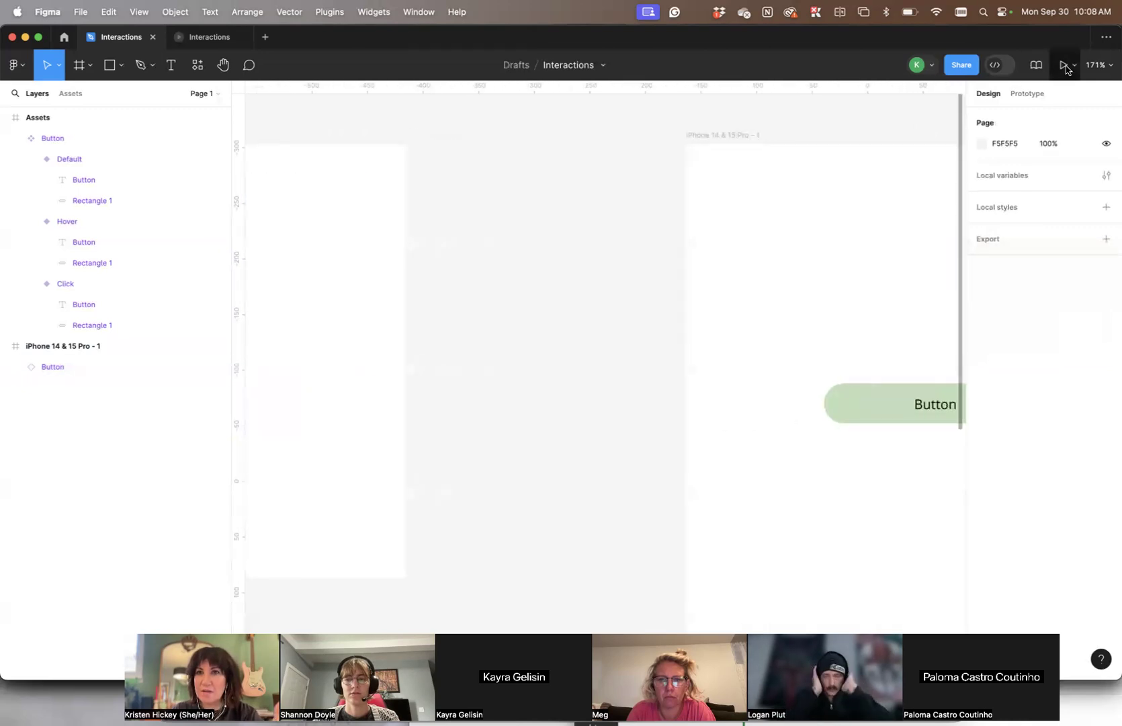
click(180, 38)
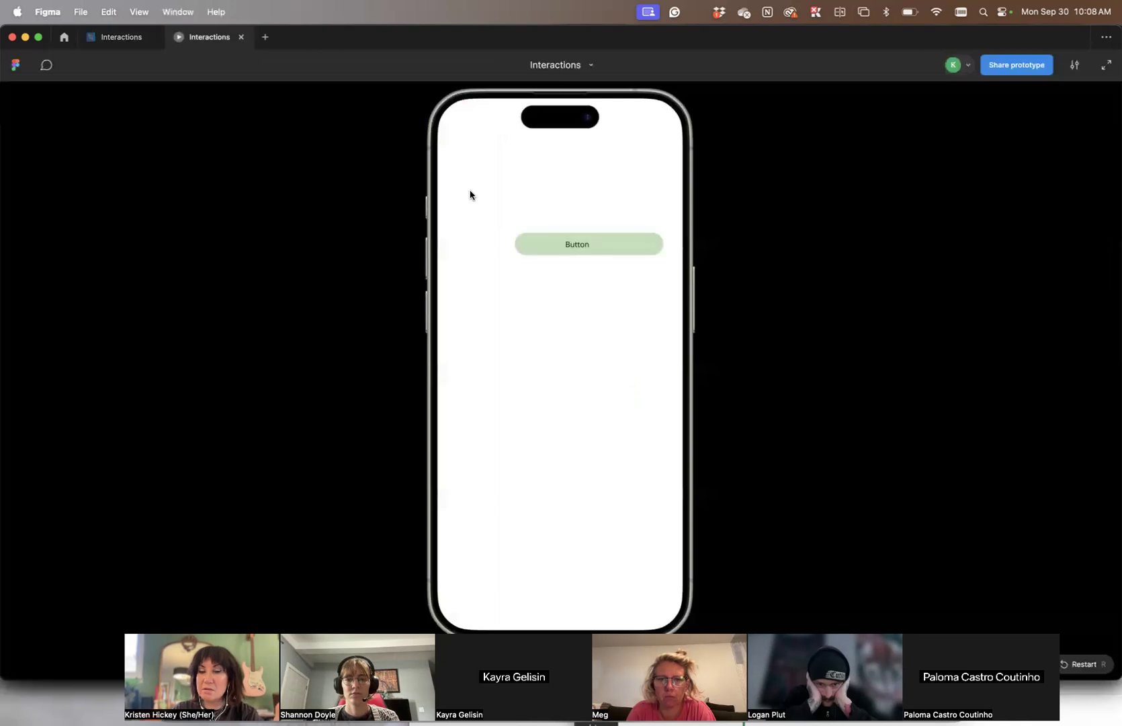
click(105, 36)
click(867, 401)
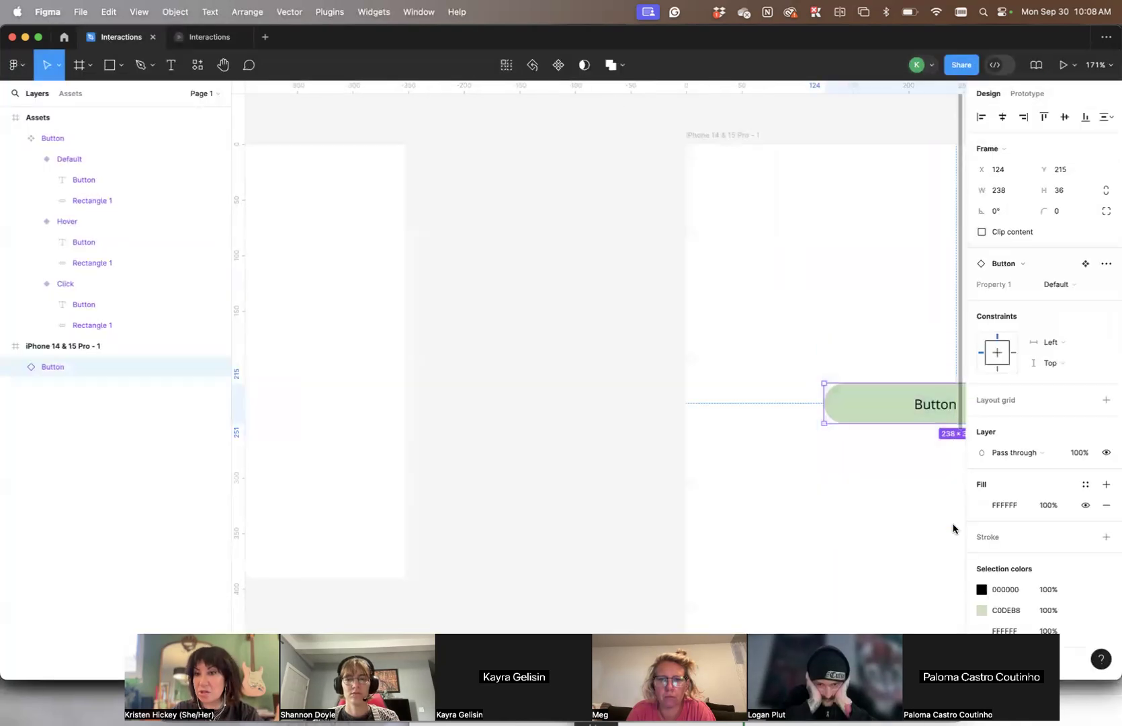
scroll(743, 419, right, 3)
scroll(742, 419, left, 10)
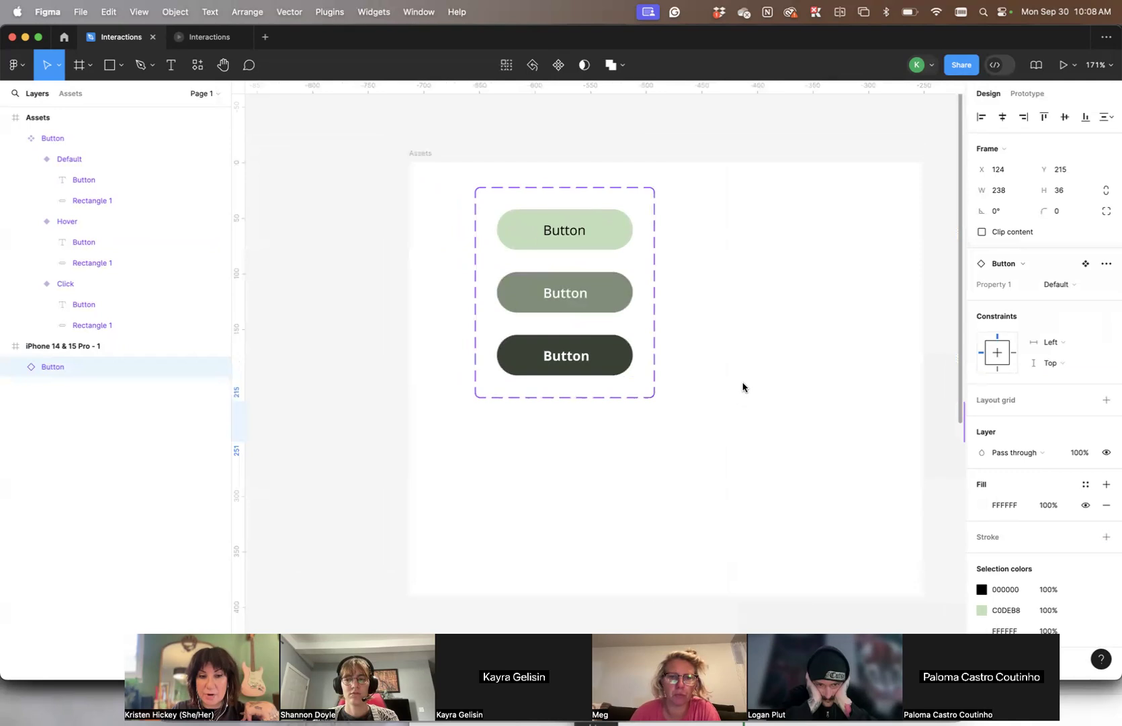
- Examine the Assets frame and the Default, Hover and Click variants in its Button component set
click(427, 161)
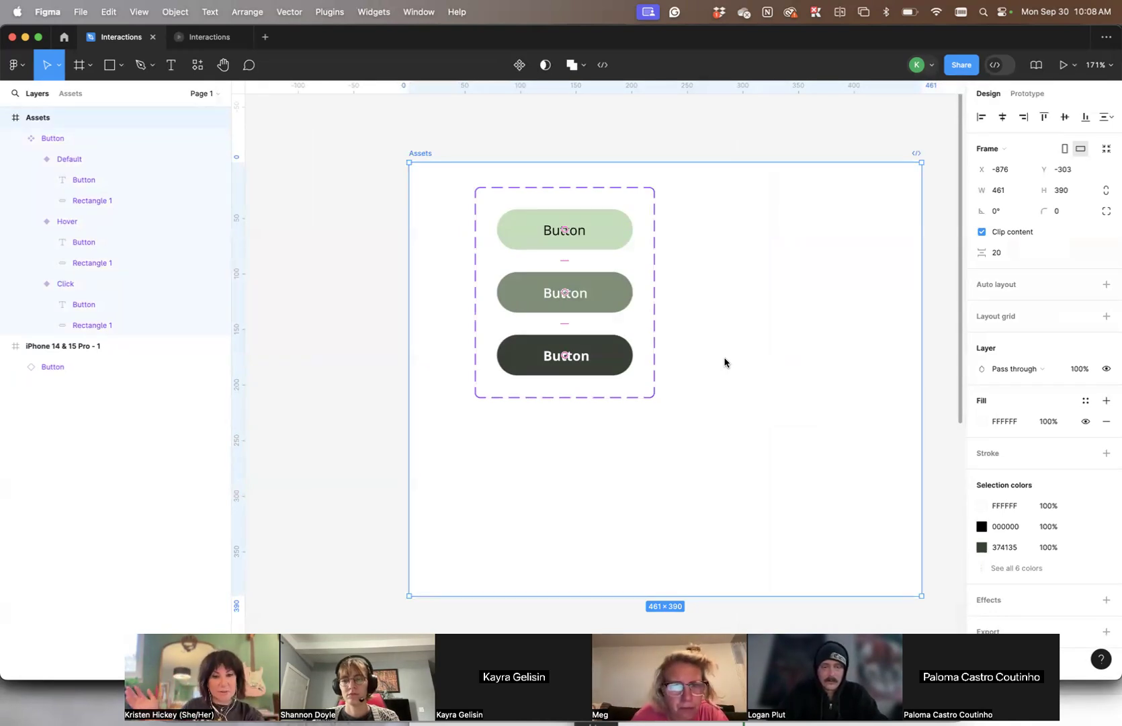
scroll(735, 360, right, 5)
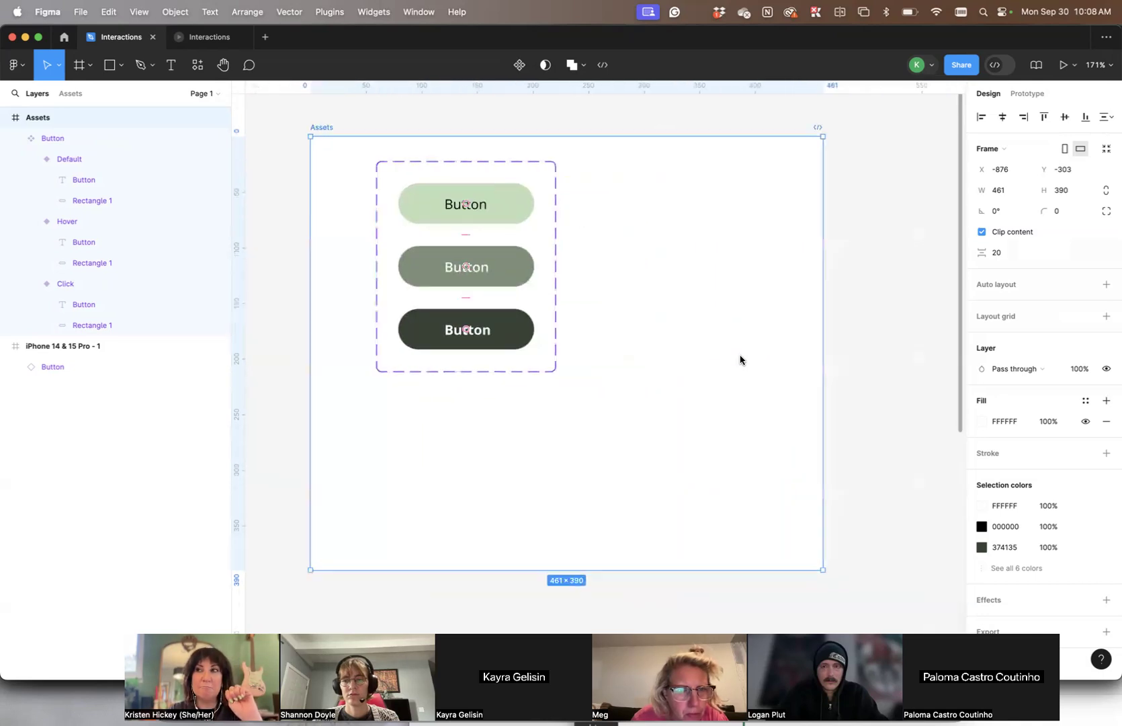
click(823, 350)
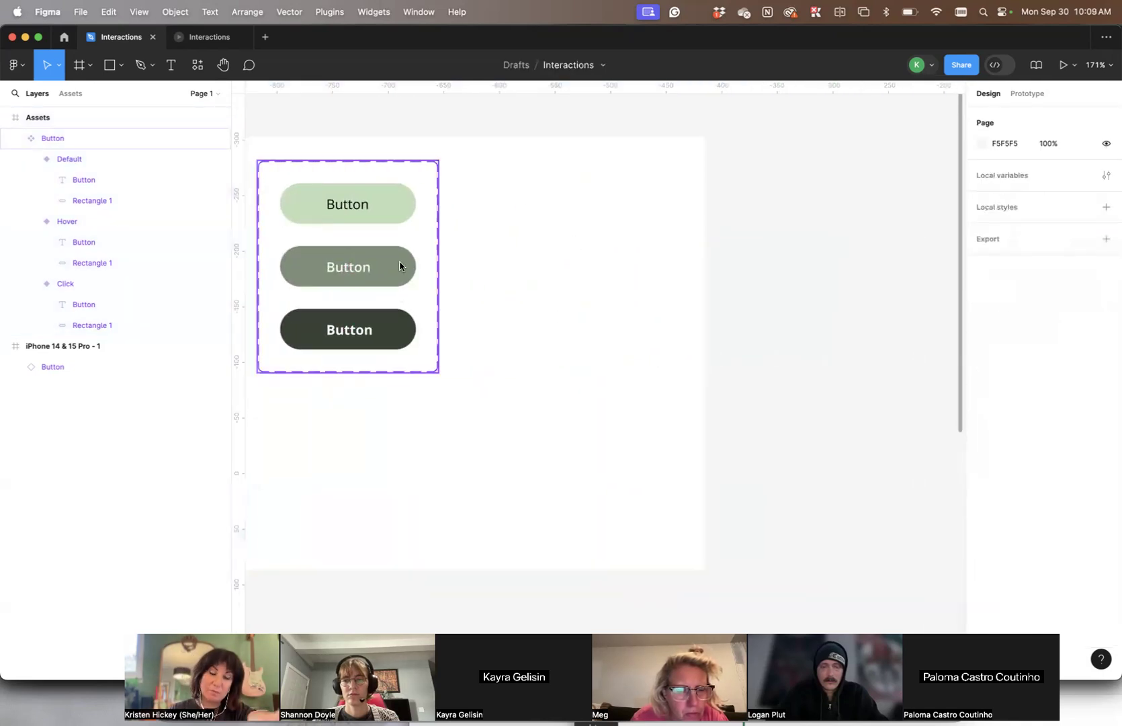
scroll(565, 298, down, 5)
scroll(568, 299, up, 4)
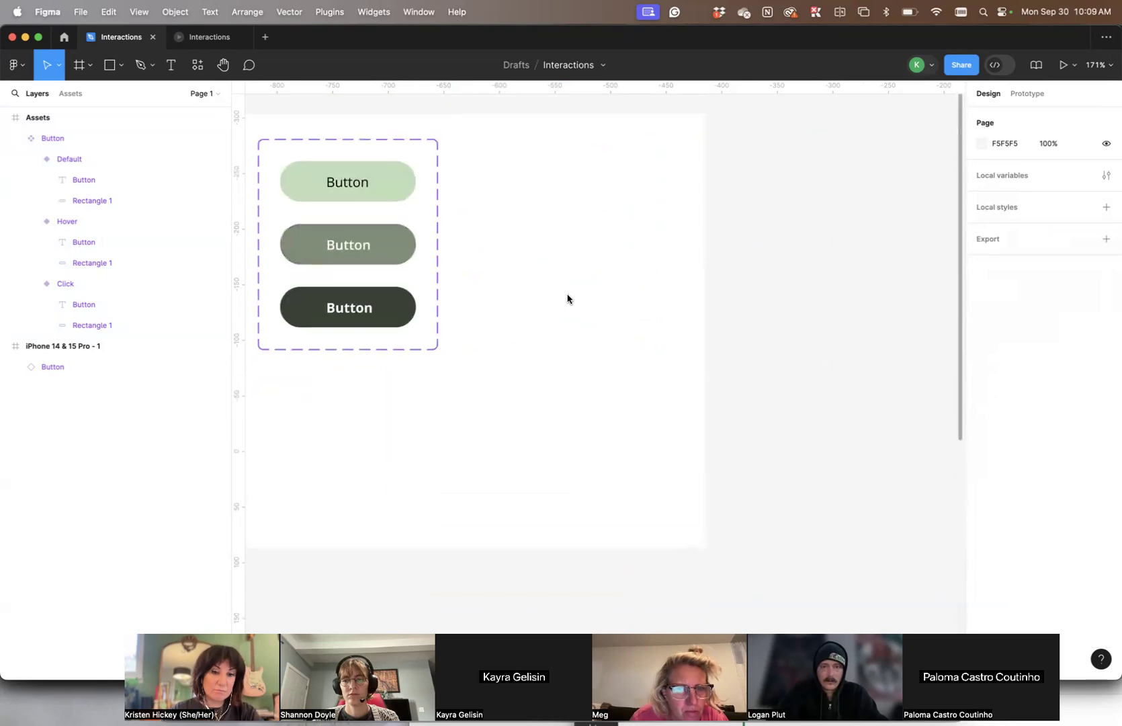
scroll(562, 298, left, 5)
scroll(562, 298, up, 2)
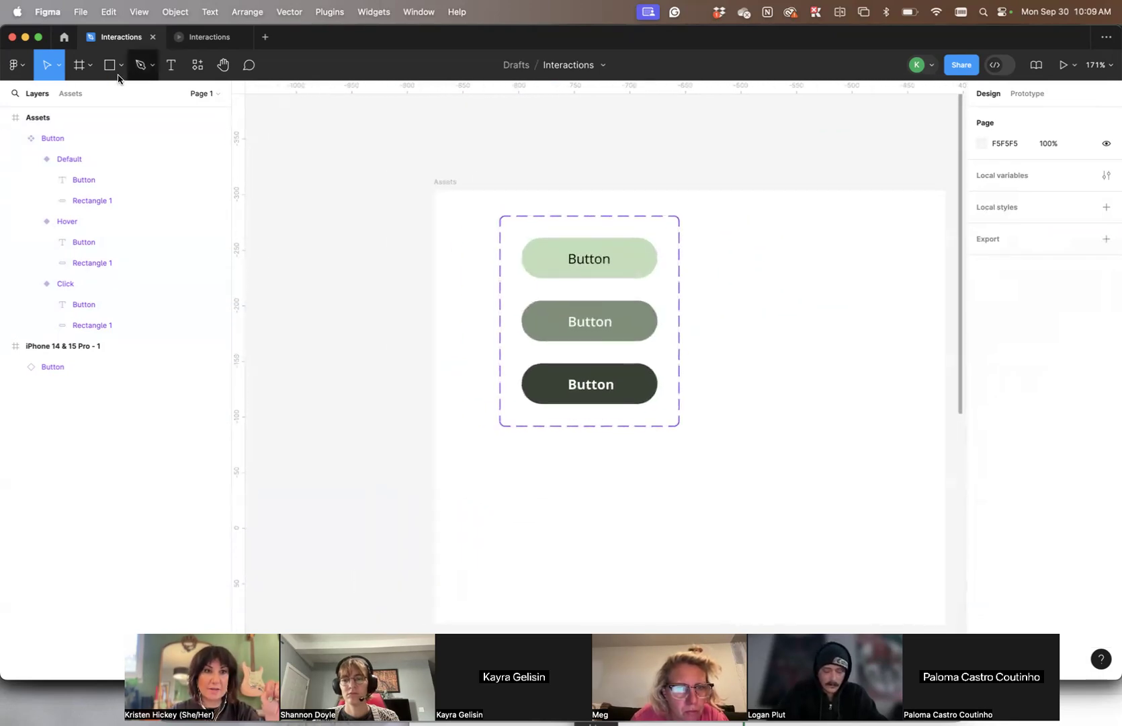
- Review the layer hierarchy of the Assets frame and show the file's list of pages
click(6, 117)
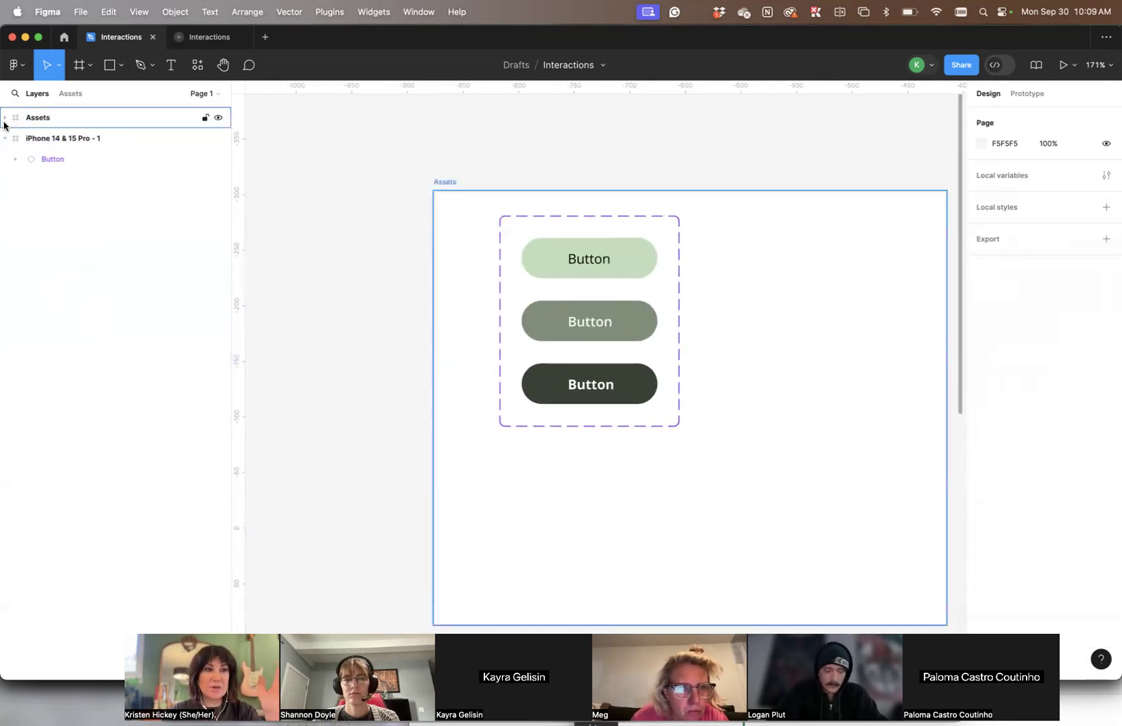
click(4, 118)
click(546, 181)
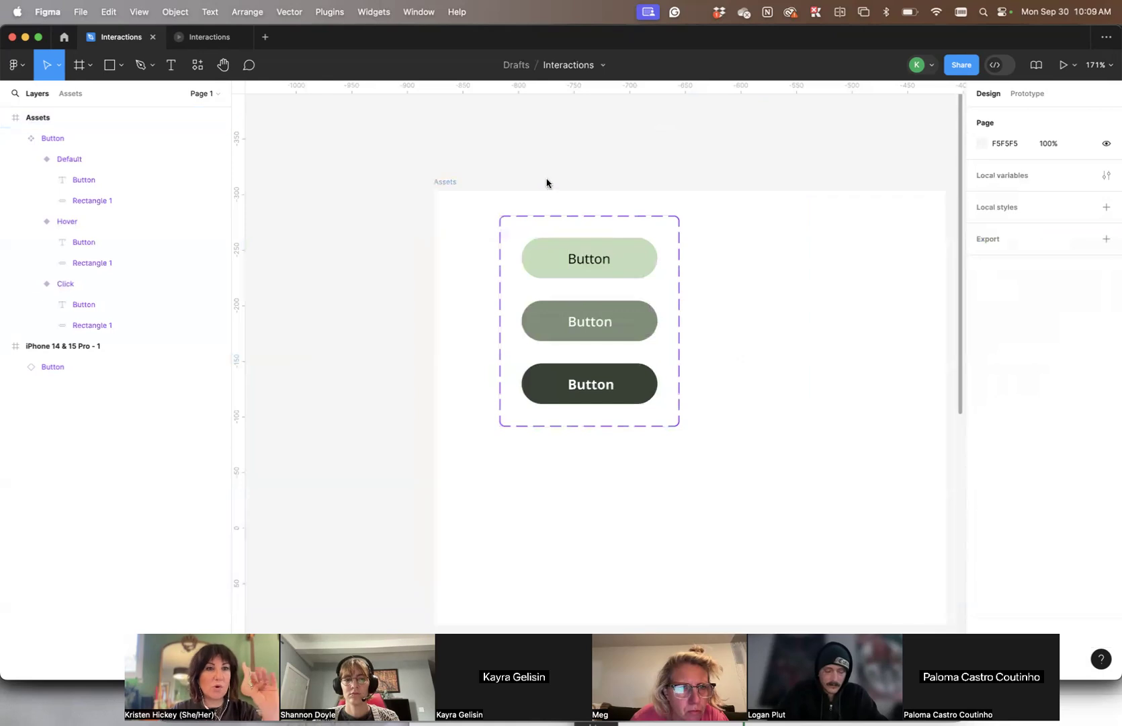
click(202, 94)
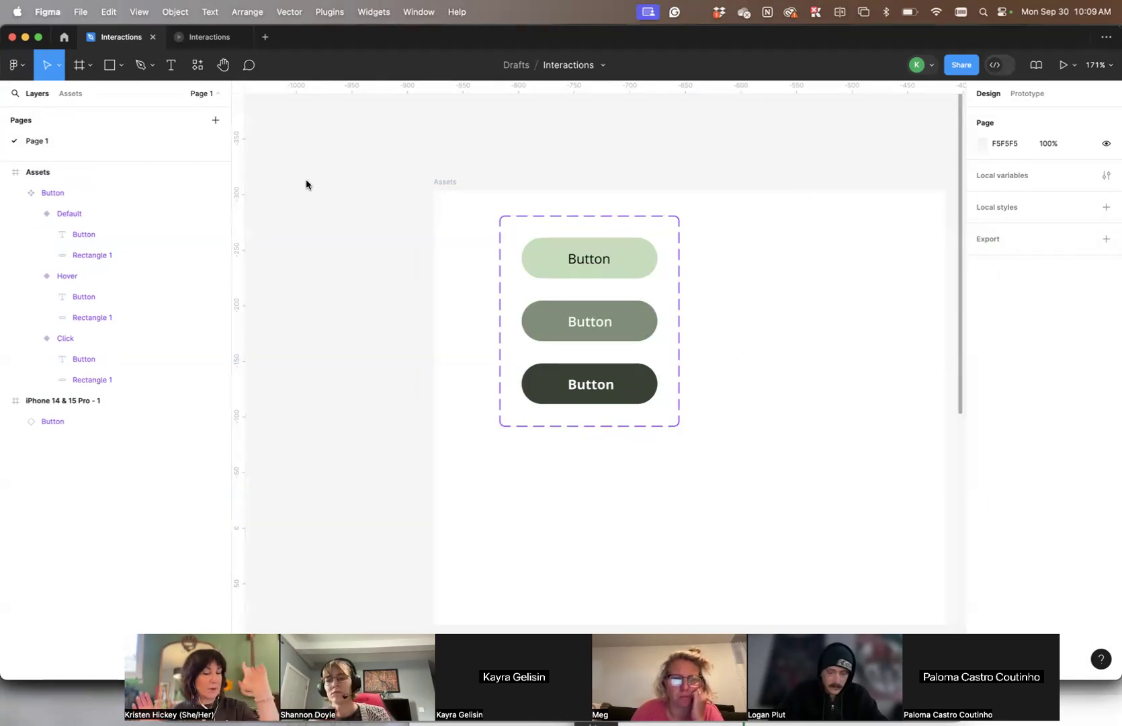
- Undo the widening of the Button instance in the iPhone 14 & 15 Pro - 1 frame
scroll(896, 166, right, 15)
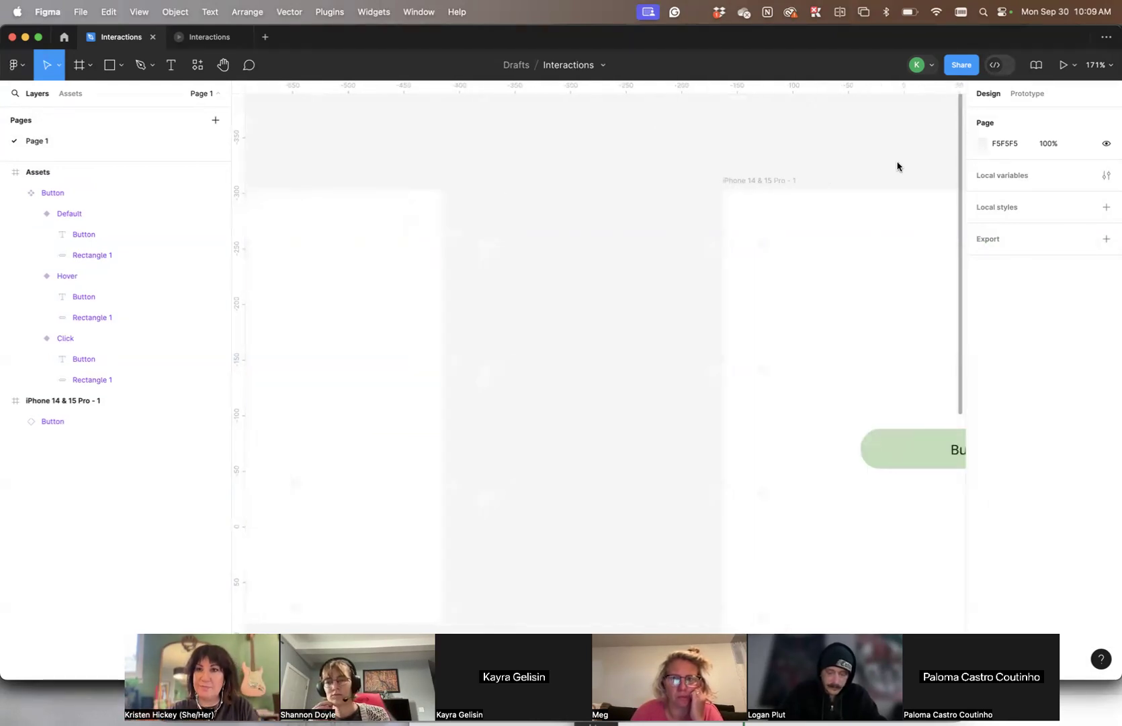
click(733, 432)
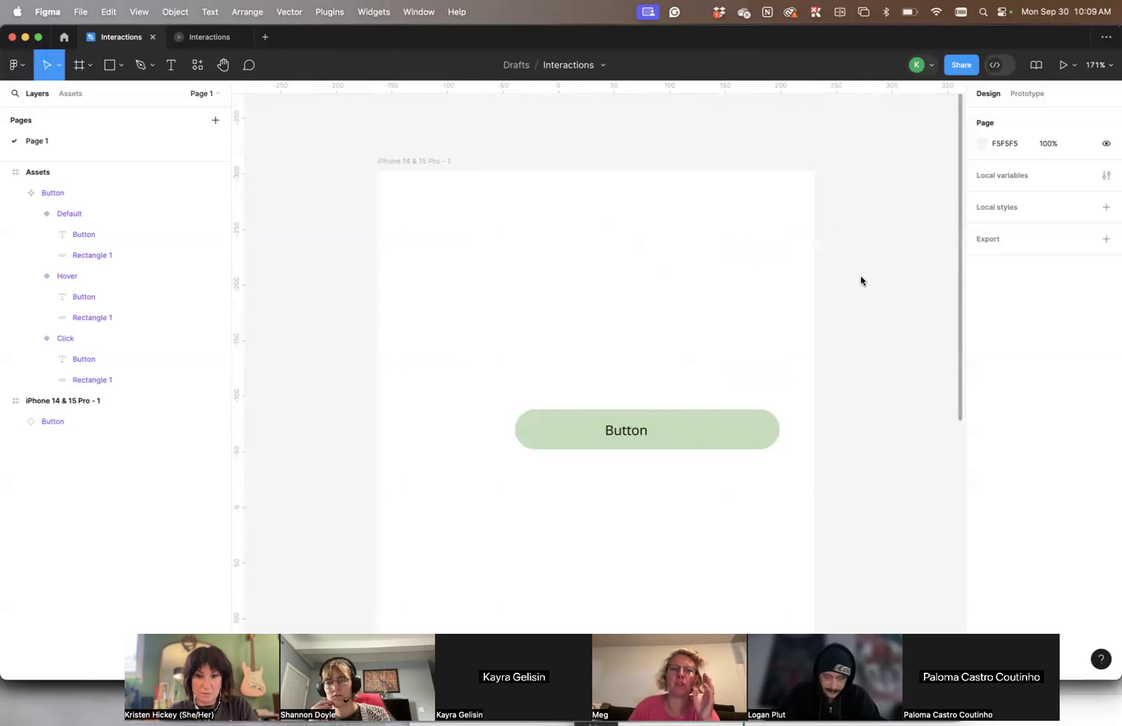
key(super+z)
key(super+z)
key(super+z)
key(super+z)
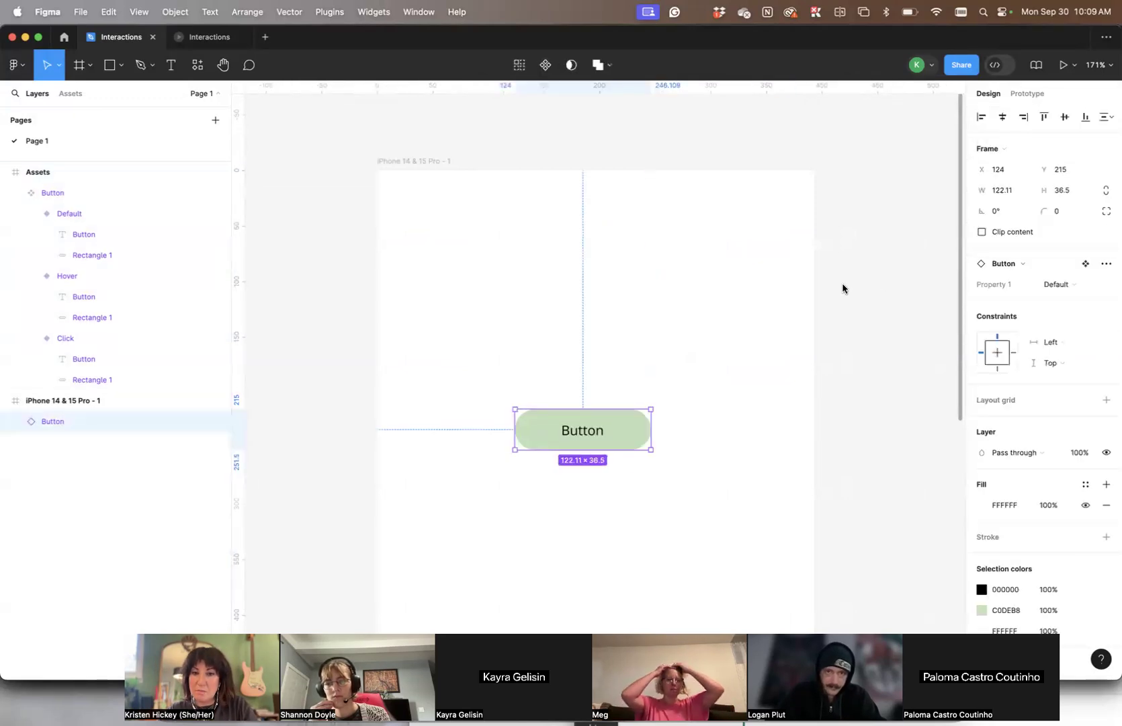
click(770, 297)
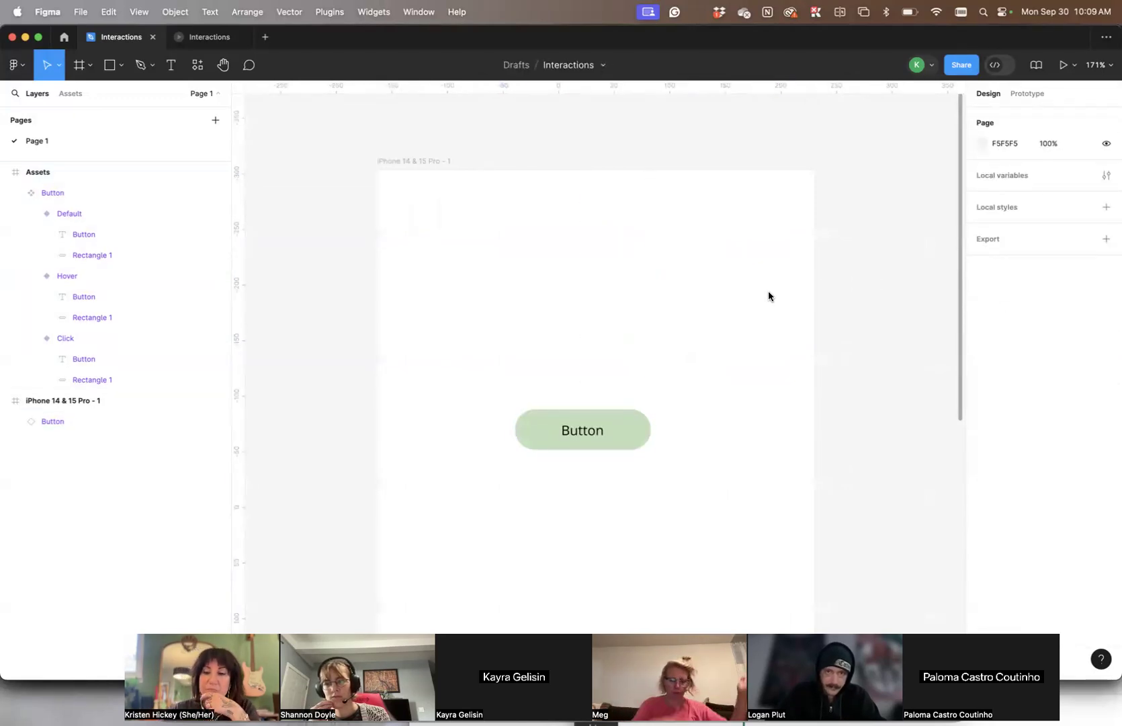
- Show the prototype connections of the Button component set and open the Default-to-Hover interaction's settings
scroll(787, 295, right, 3)
scroll(786, 295, down, 2)
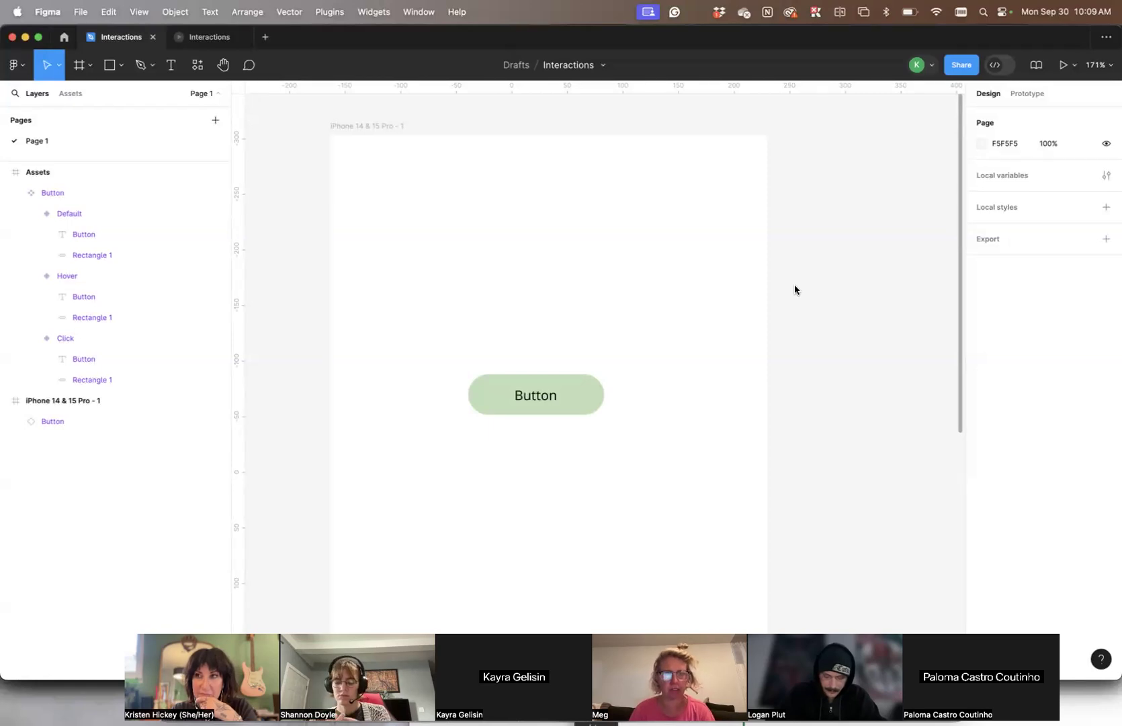
scroll(794, 290, left, 10)
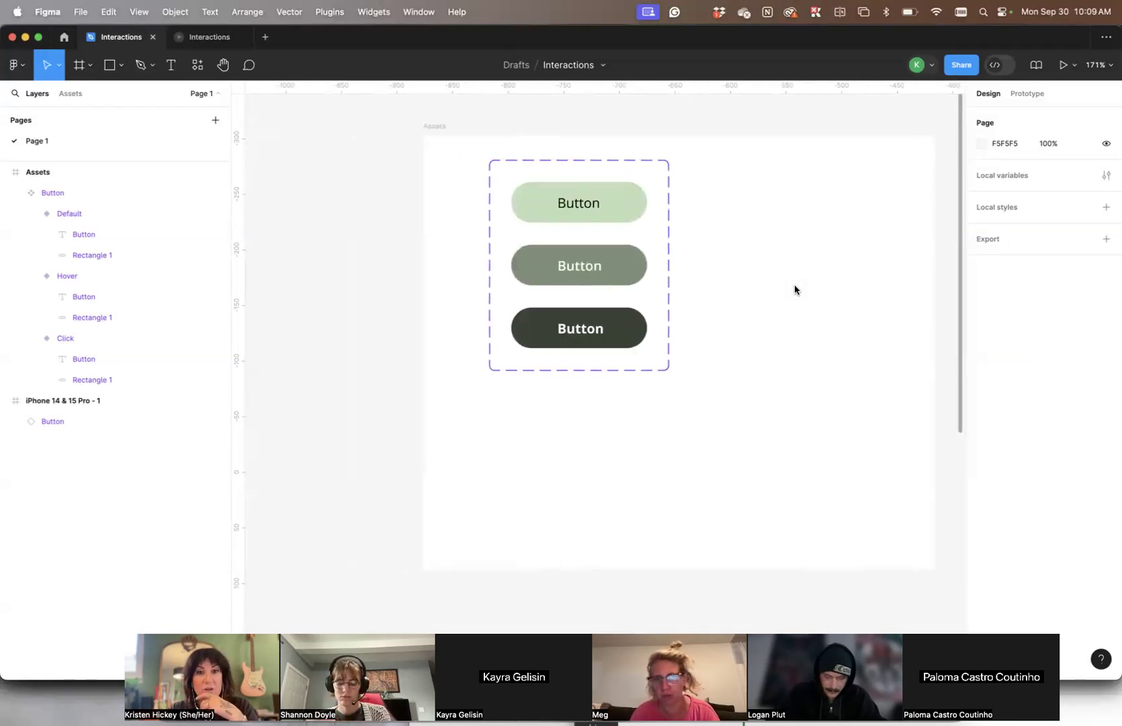
click(636, 272)
click(636, 272)
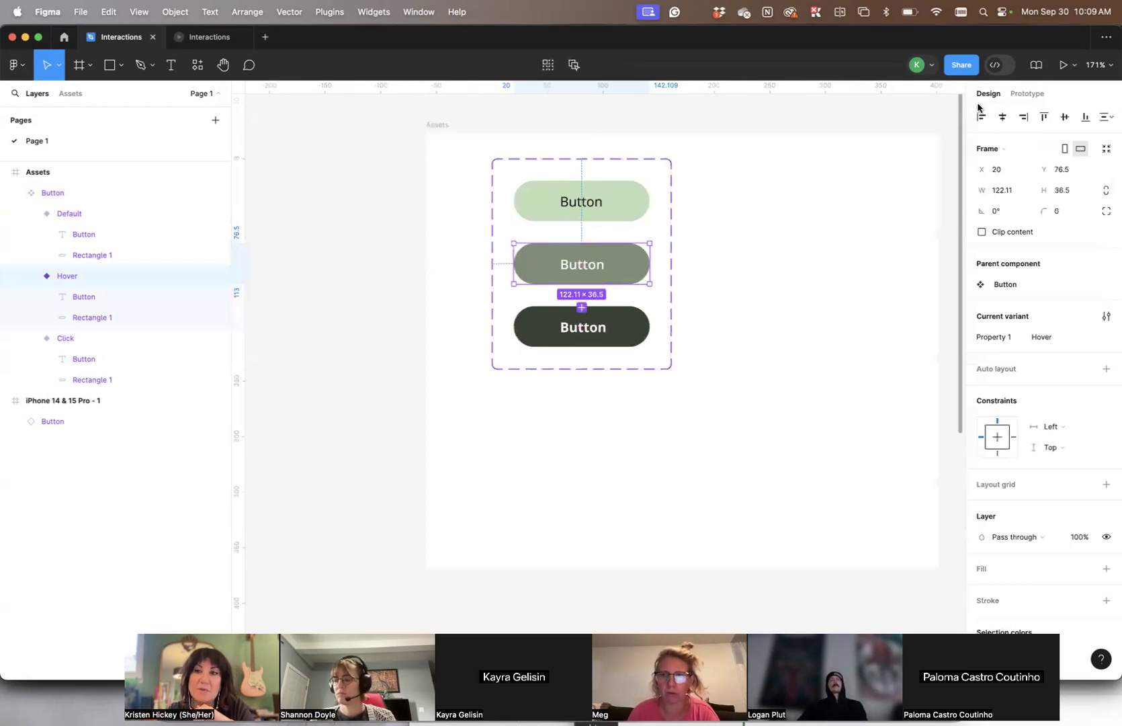
click(1027, 93)
click(763, 172)
click(583, 234)
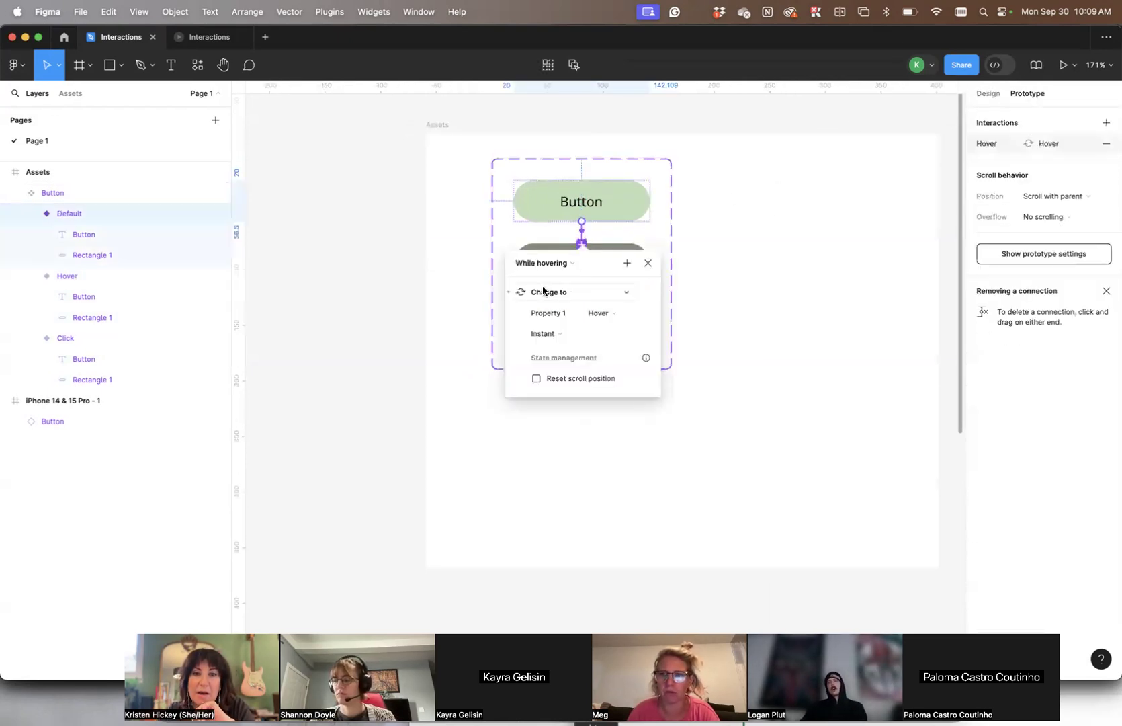
- Set the Default-to-Hover interaction's animation to Smart animate, keeping the While hovering trigger and Change to action
click(564, 292)
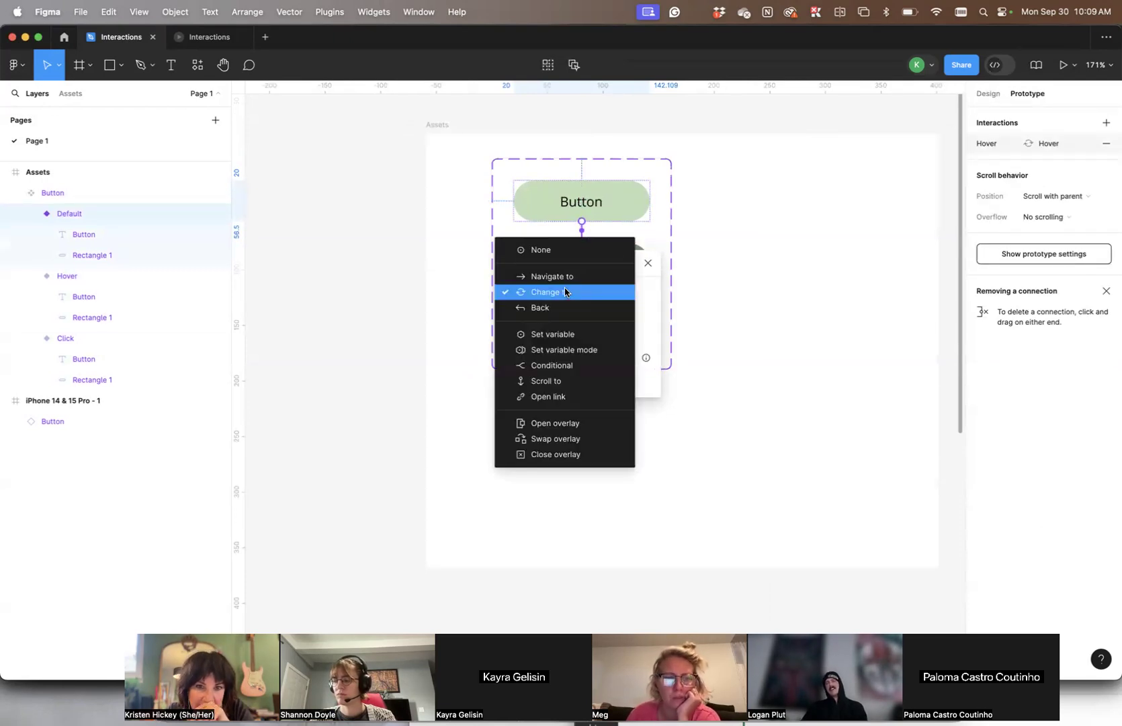
click(649, 287)
click(542, 263)
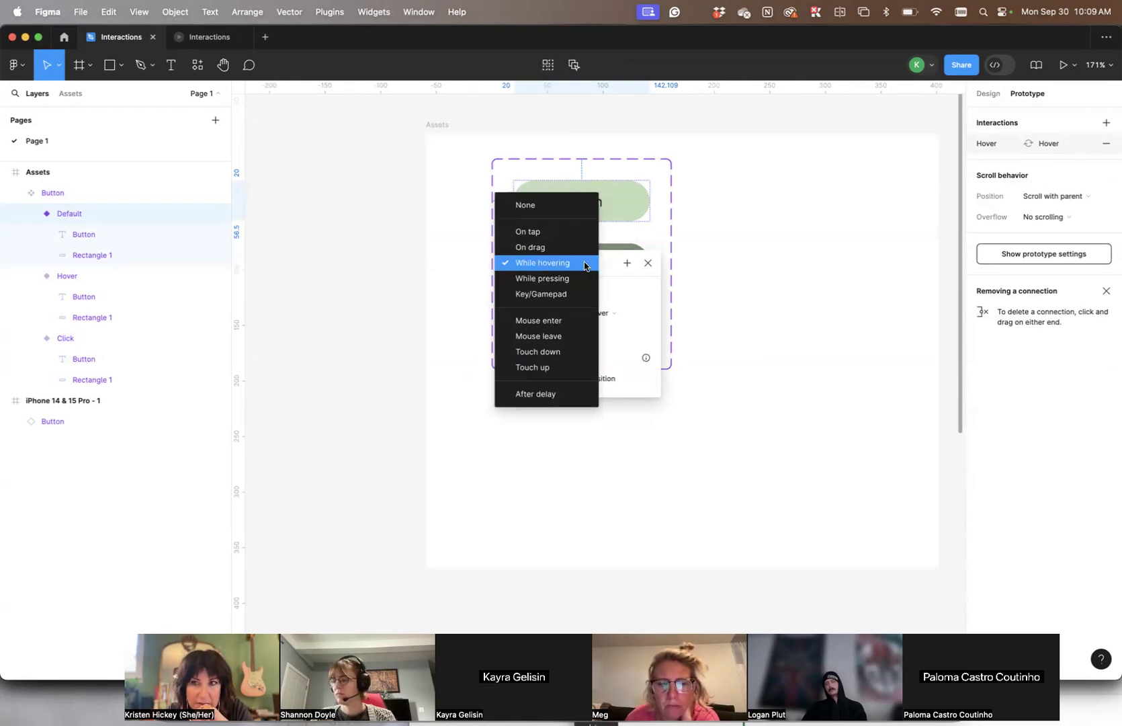
click(640, 299)
click(563, 333)
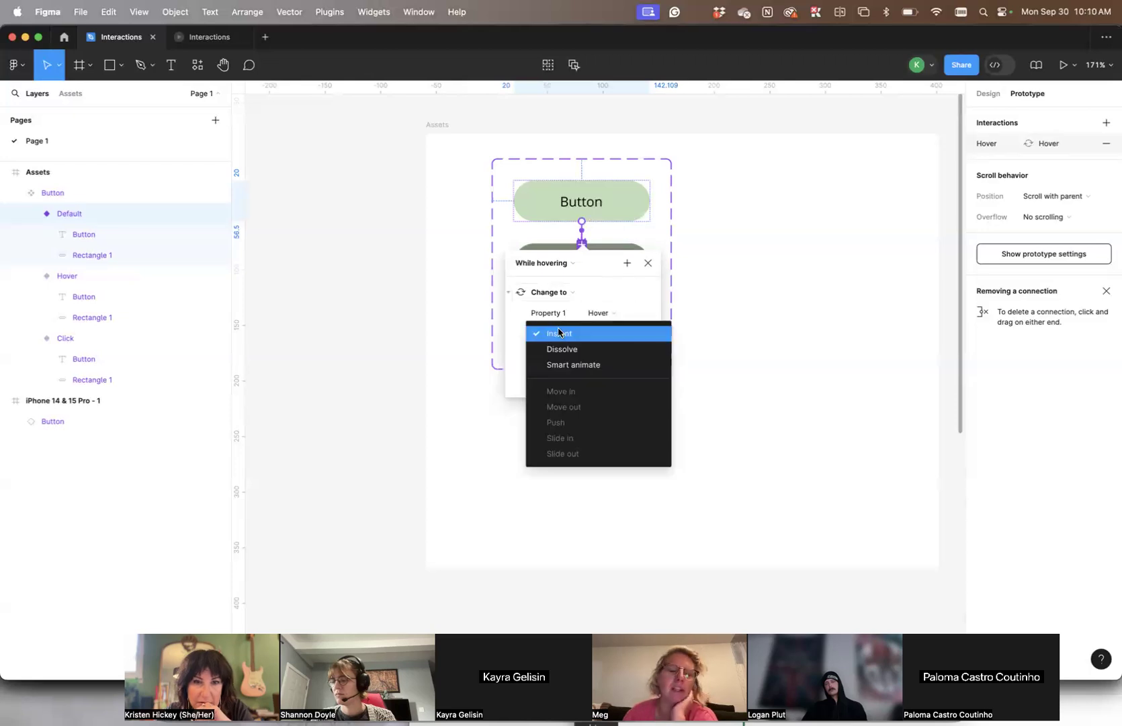
click(594, 366)
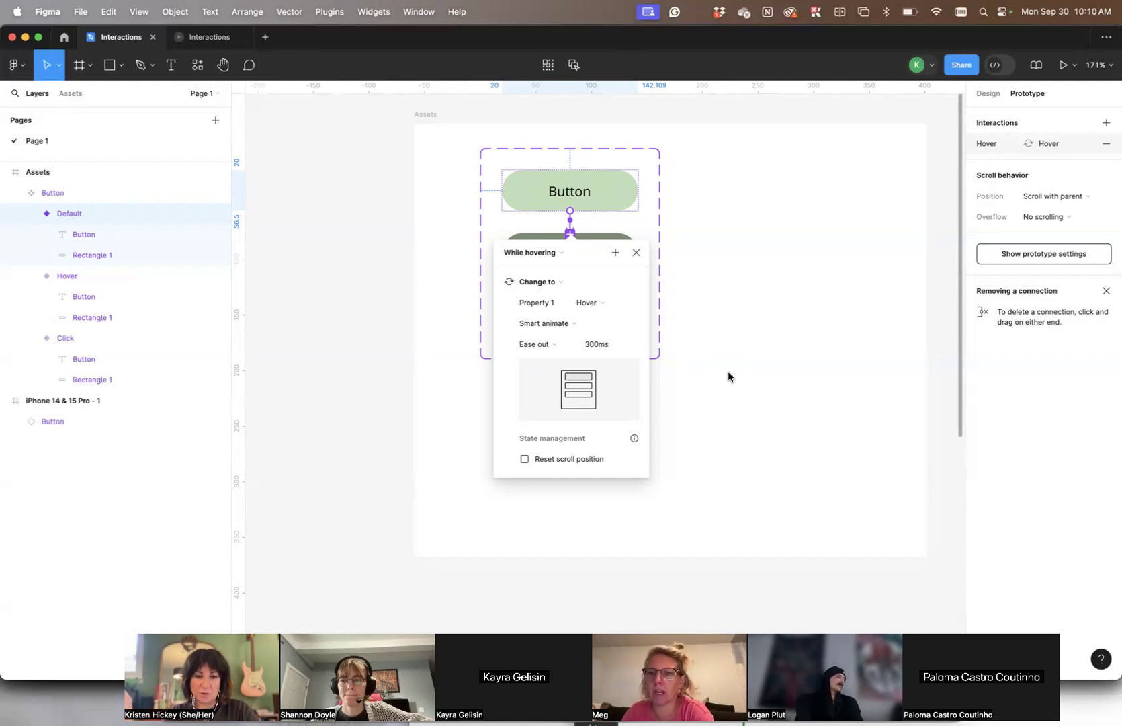
click(685, 376)
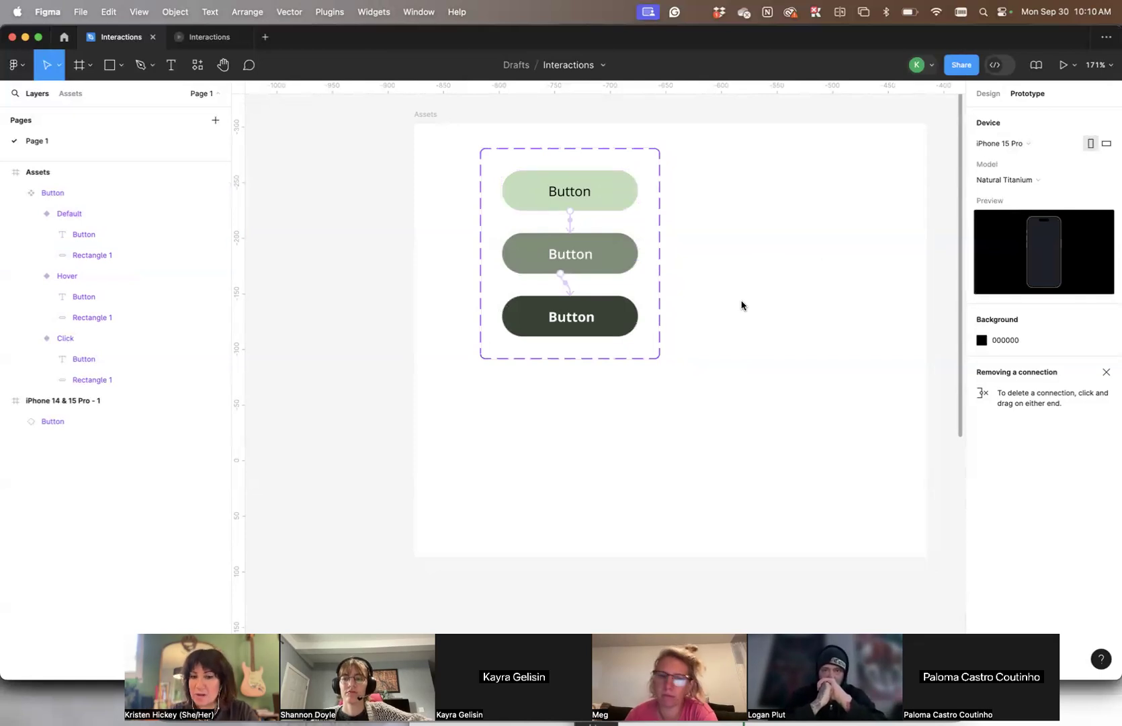
- Reopen the Default-to-Hover interaction and examine its animation types and easing options
click(570, 224)
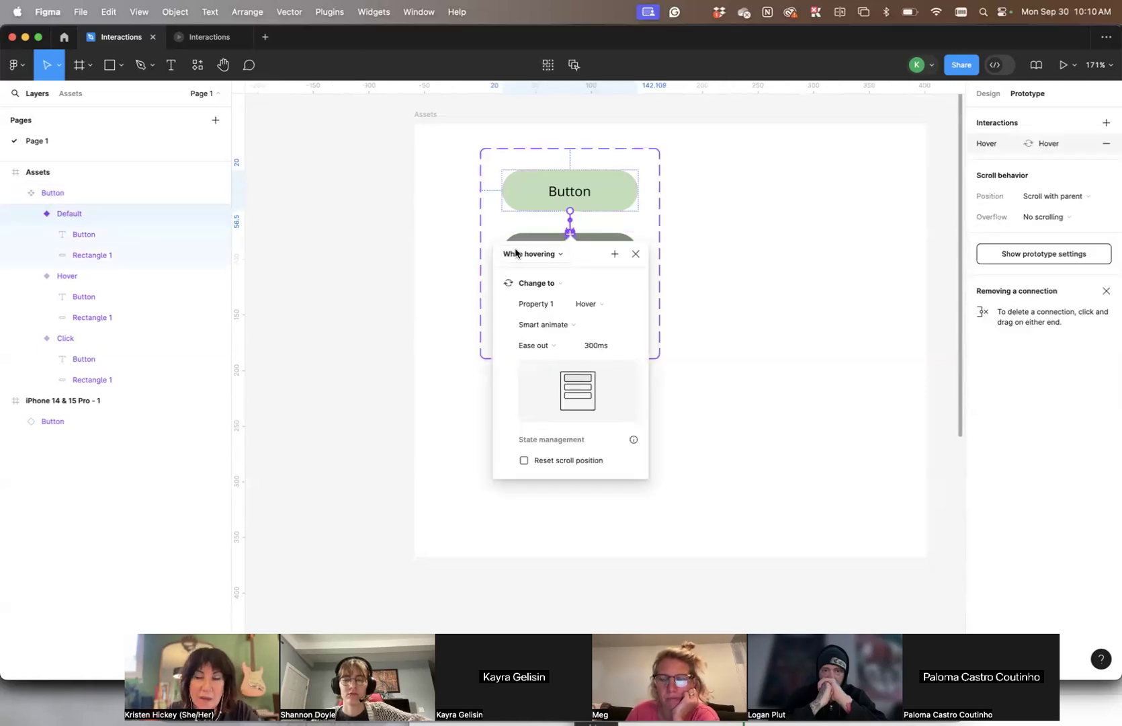
scroll(516, 253, down, 2)
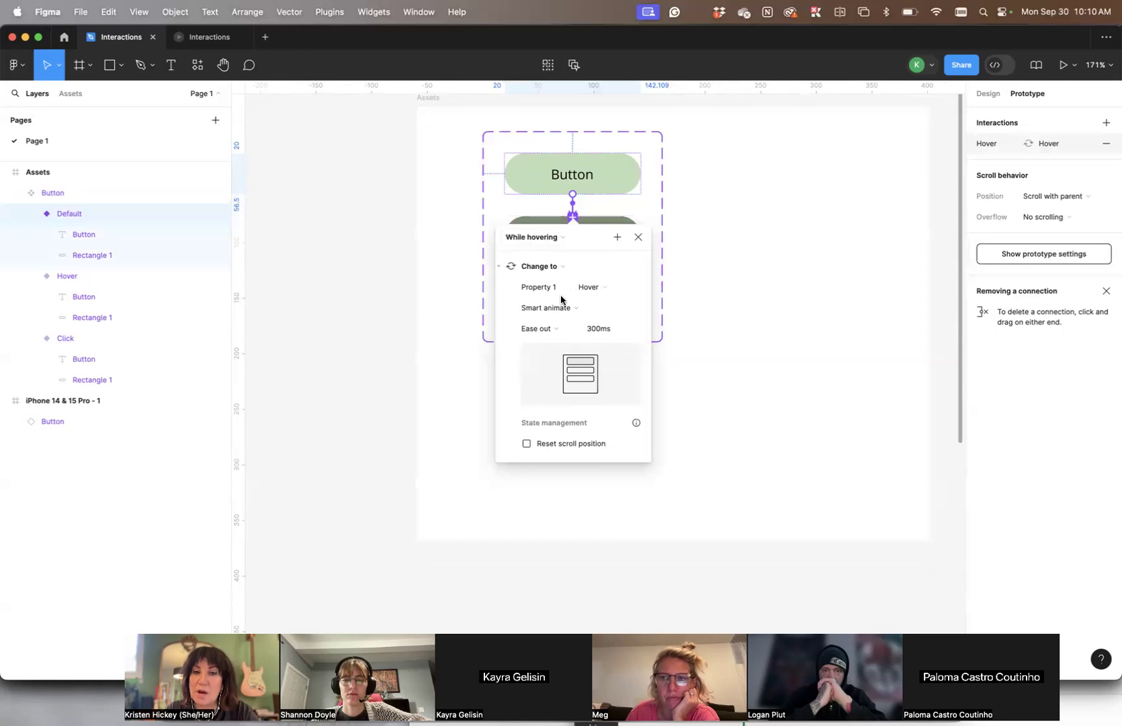
scroll(546, 332, down, 2)
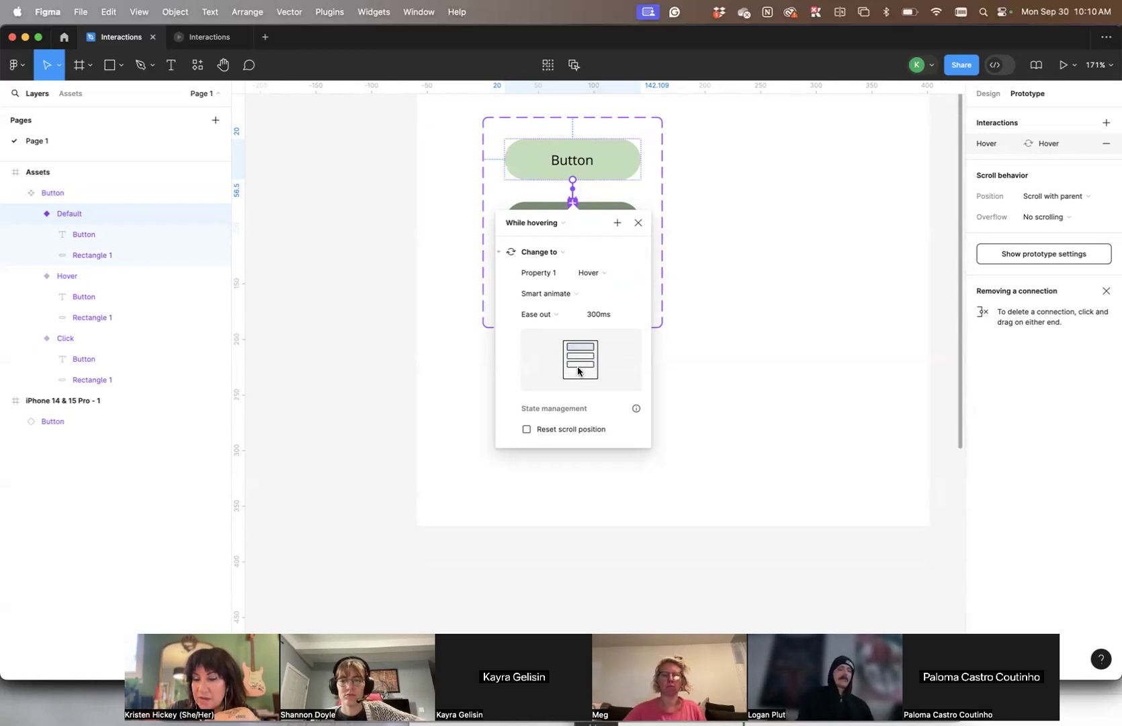
click(563, 296)
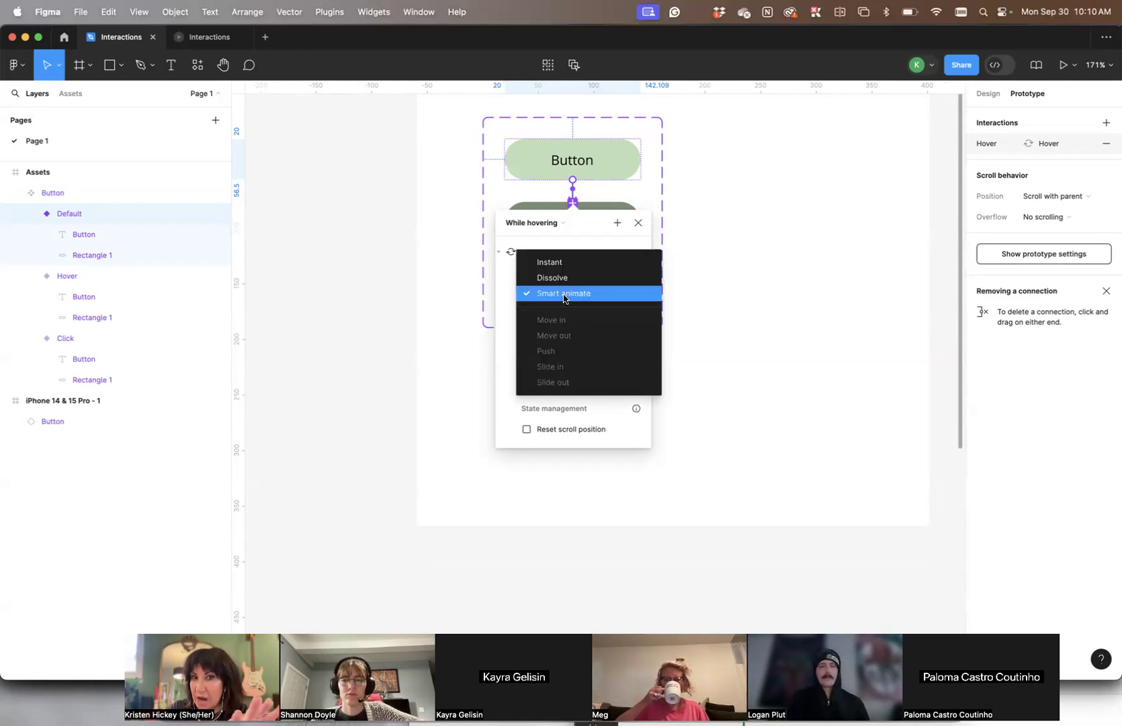
click(563, 296)
click(547, 315)
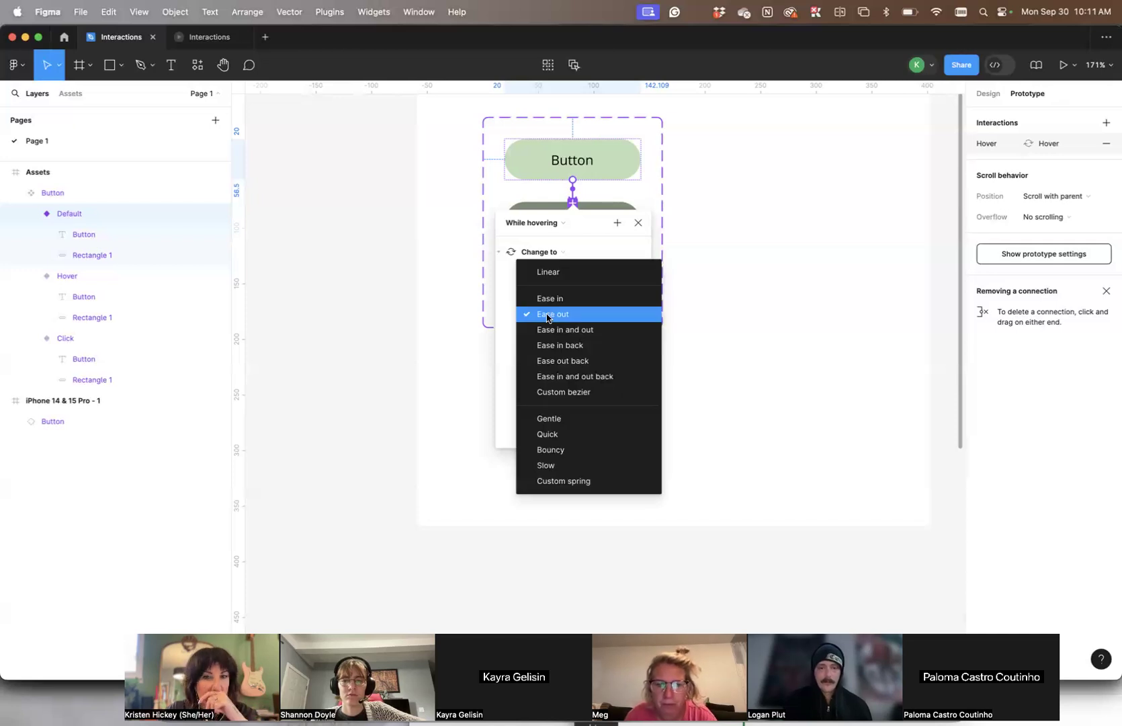
click(547, 315)
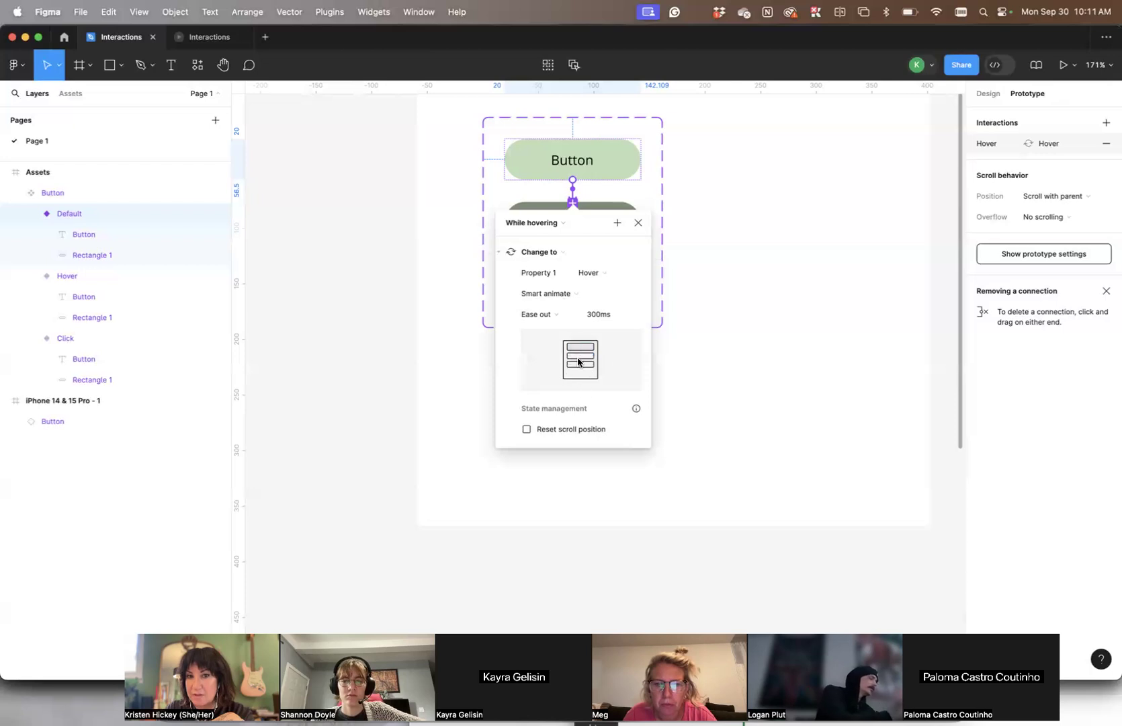
- Try the Ease in, Ease in back and Custom bezier easings on the Default-to-Hover Smart animate interaction
click(537, 315)
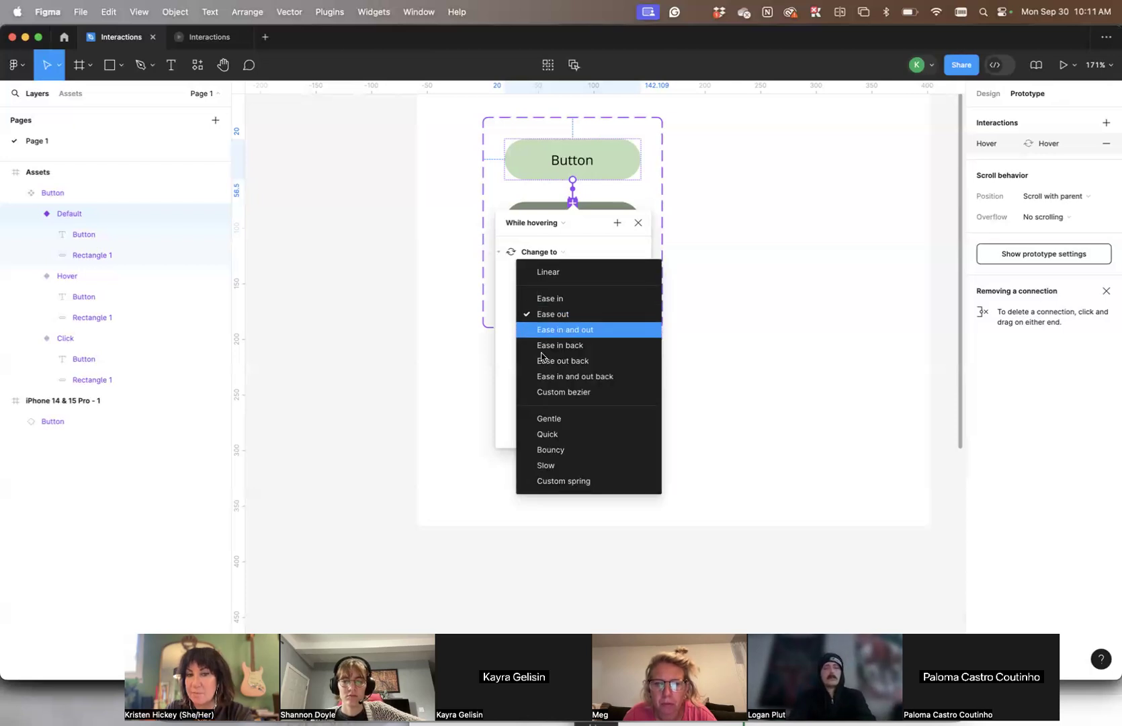
click(510, 403)
click(541, 315)
click(556, 295)
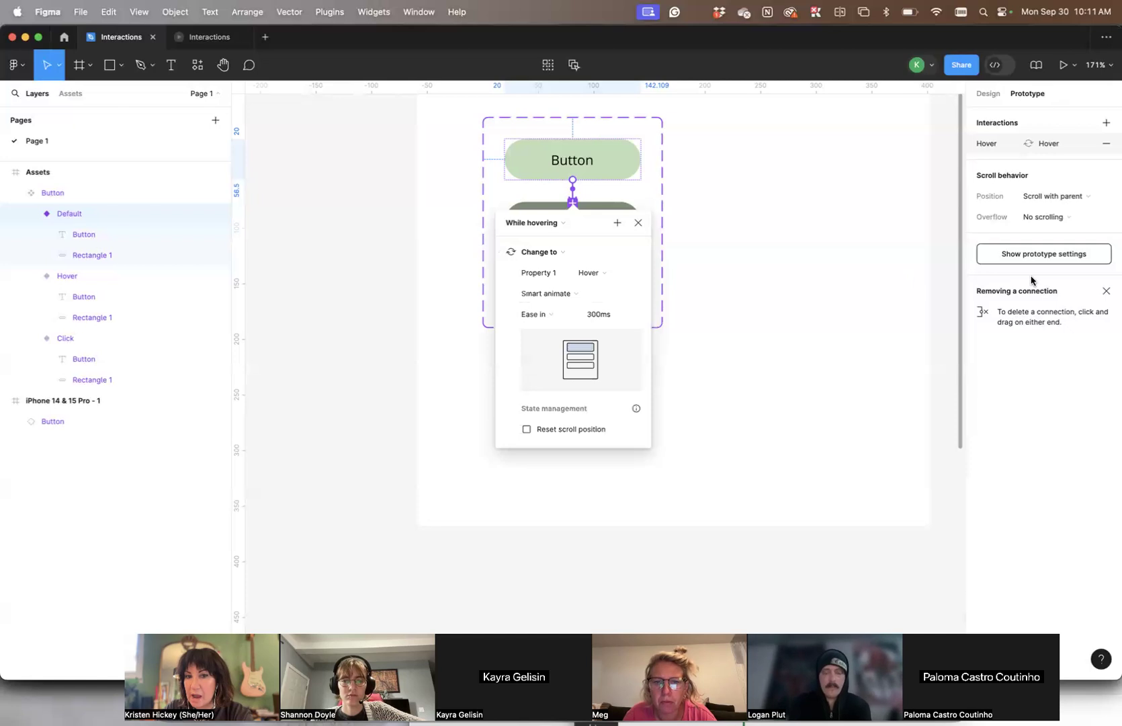
click(538, 313)
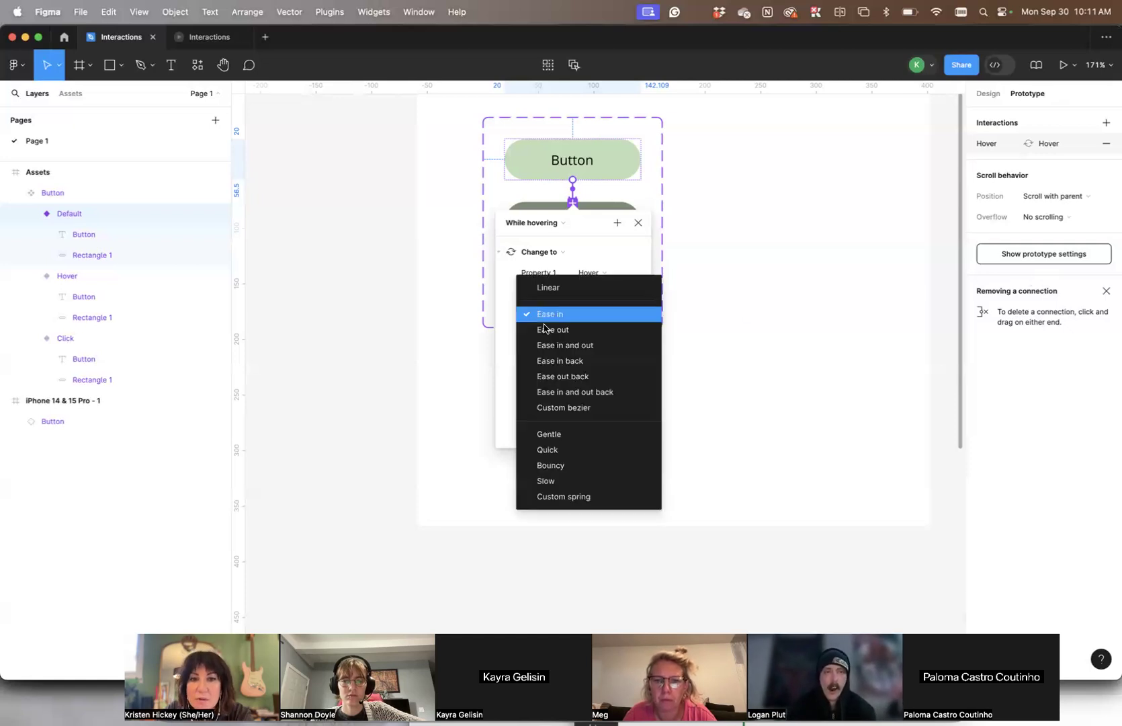
click(554, 362)
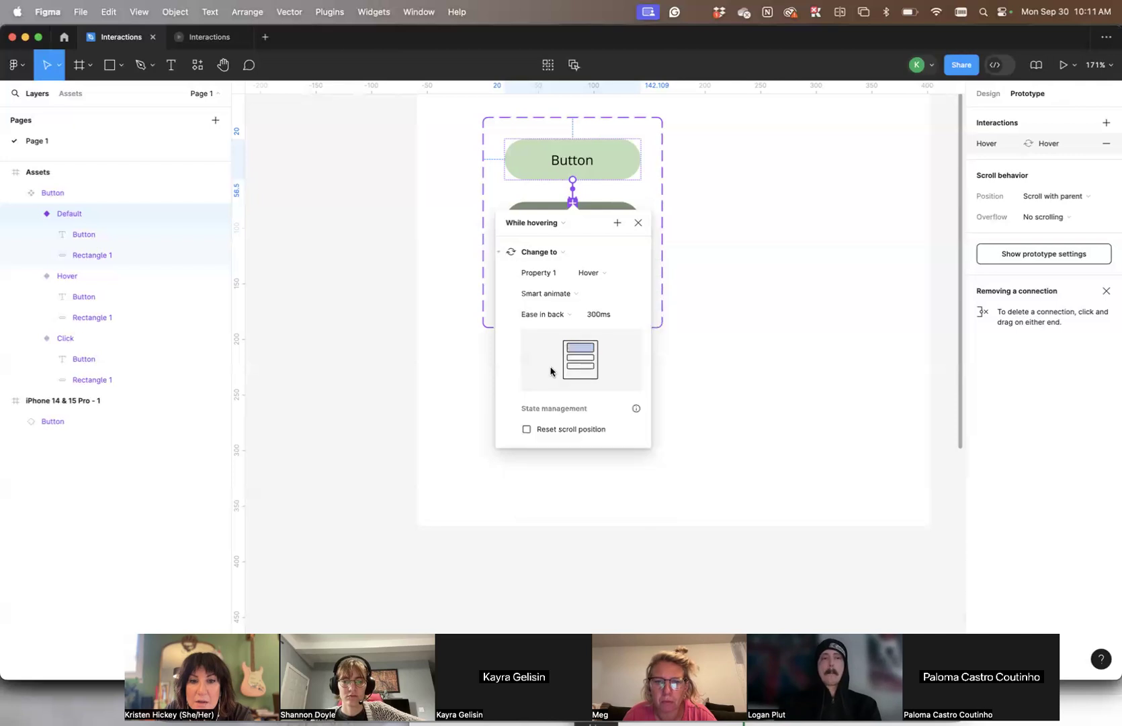
click(537, 316)
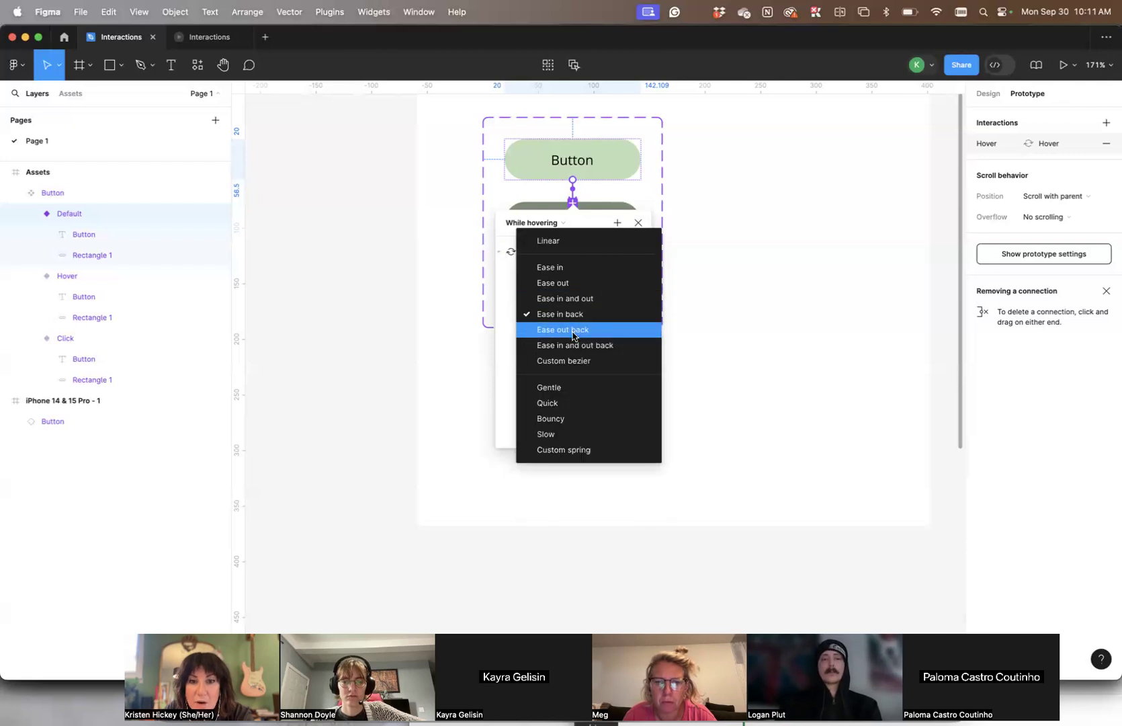
click(566, 363)
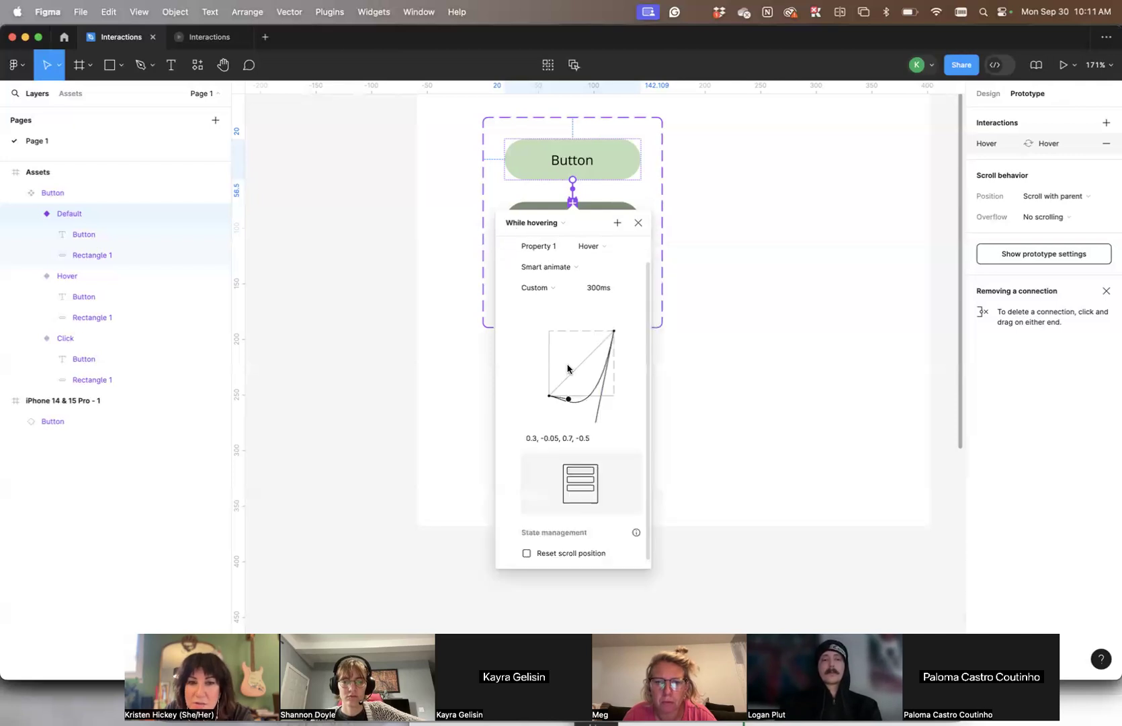
- Try Ease in and out easing in place of the custom curve on the Default-to-Hover interaction
click(538, 287)
click(593, 184)
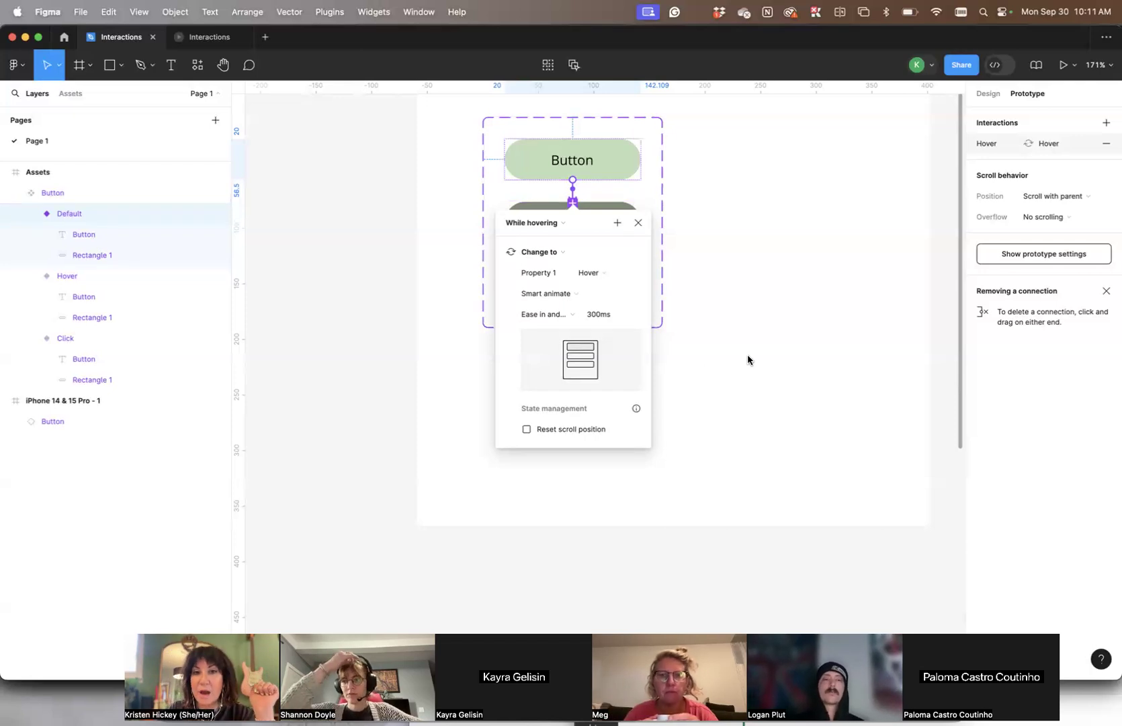
click(538, 314)
click(558, 272)
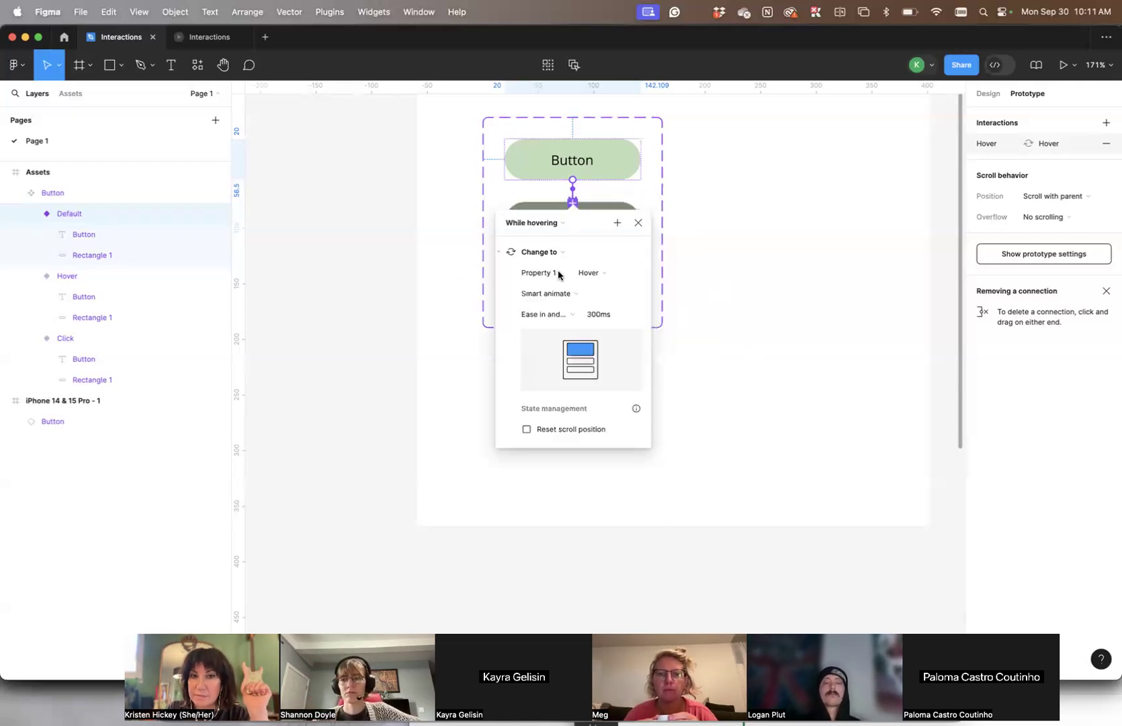
click(542, 313)
click(503, 286)
- Set the Default-to-Hover interaction's animation to Instant and close its settings
click(538, 294)
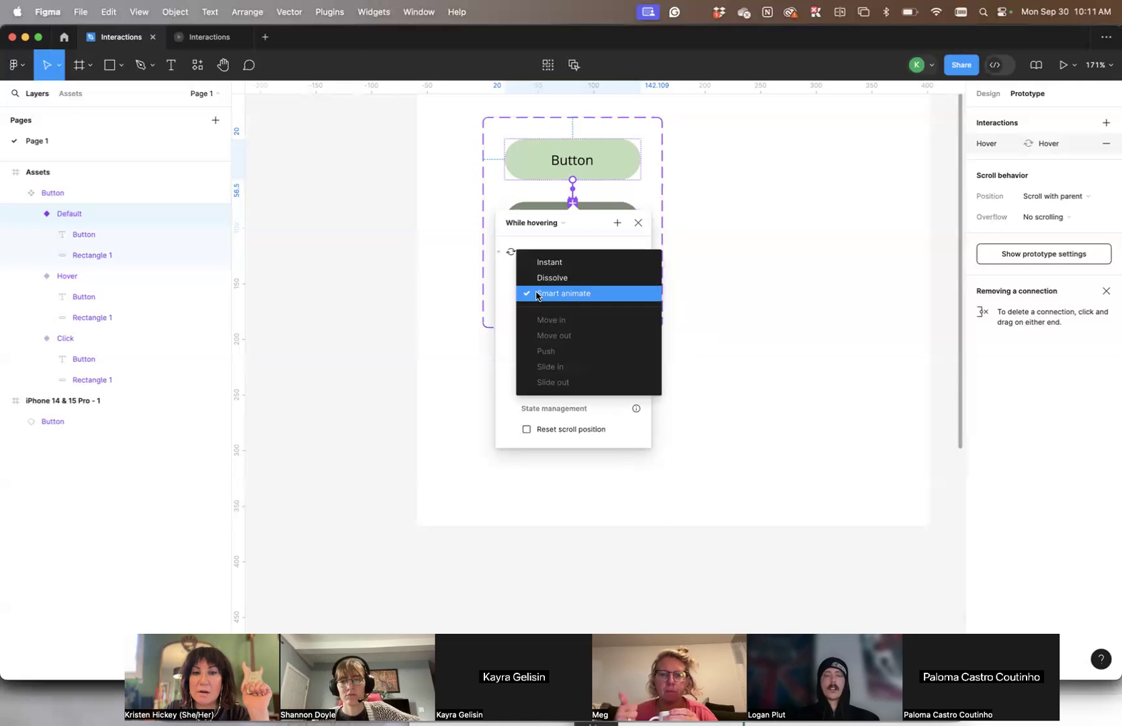
click(546, 263)
click(672, 251)
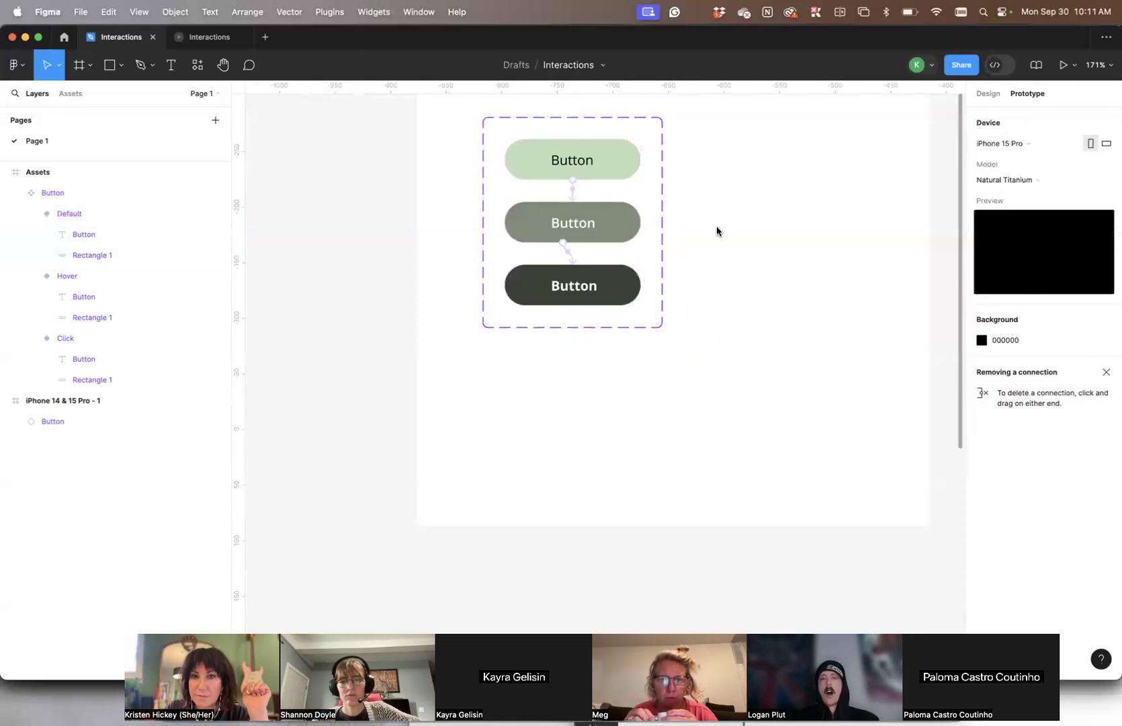
- Check the button's interaction in the iPhone prototype preview and return to the design file
scroll(562, 262, right, 3)
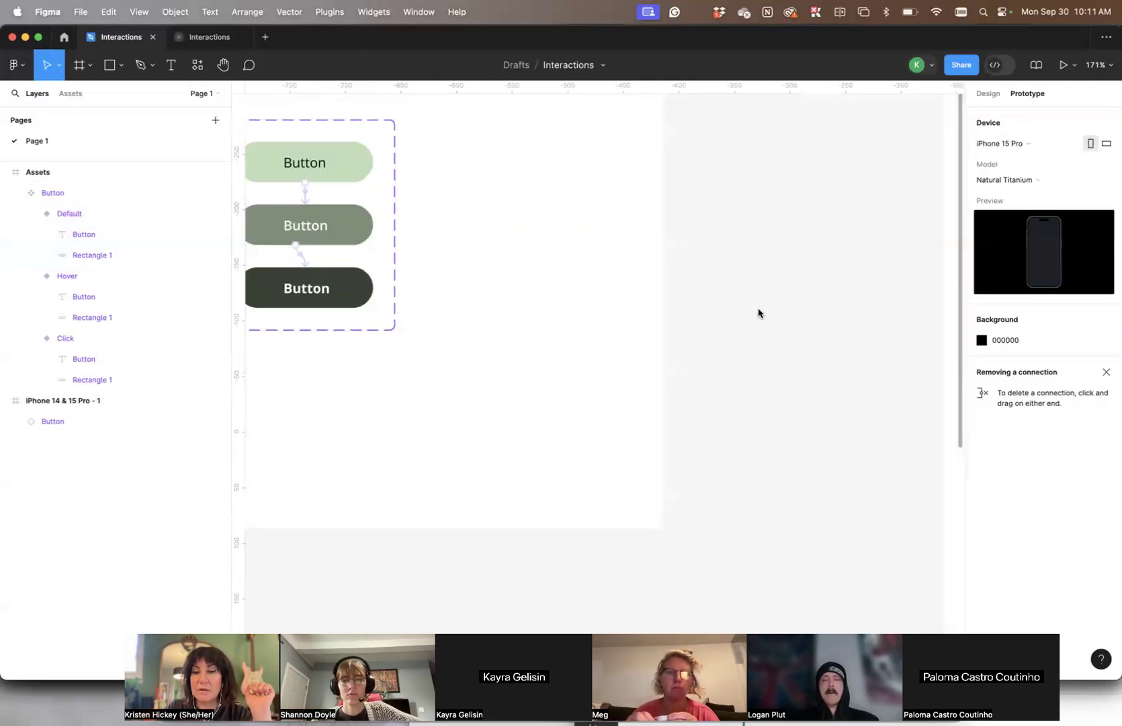
scroll(759, 313, right, 10)
click(198, 37)
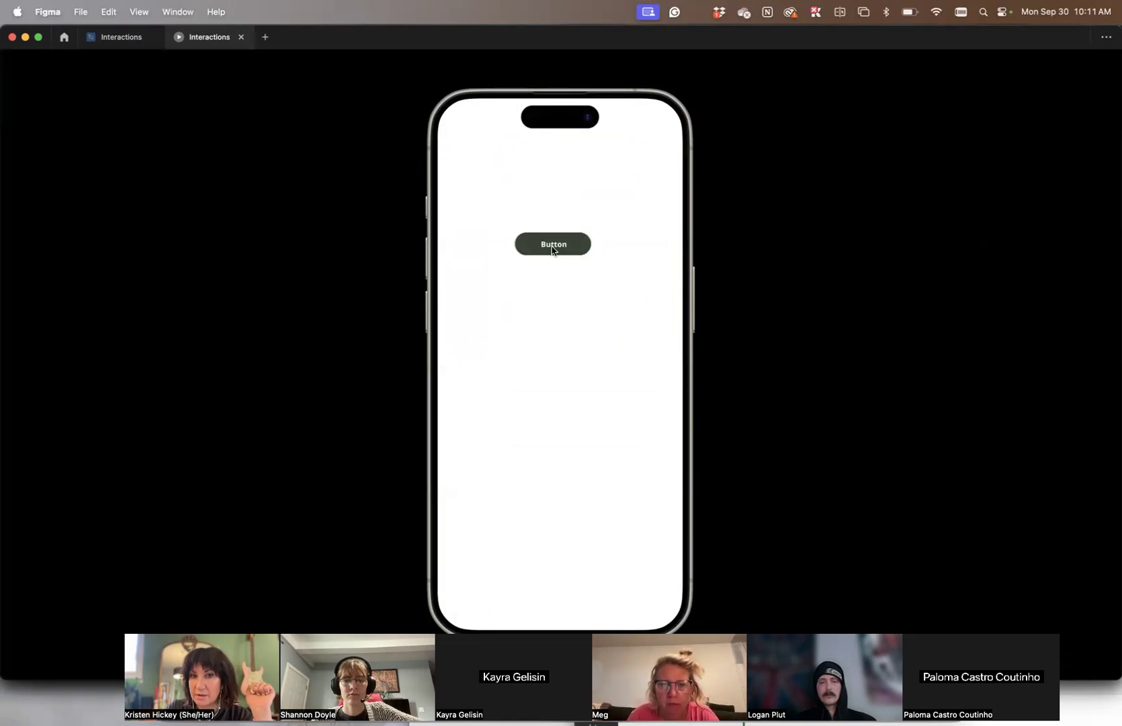
click(115, 38)
scroll(447, 316, right, 5)
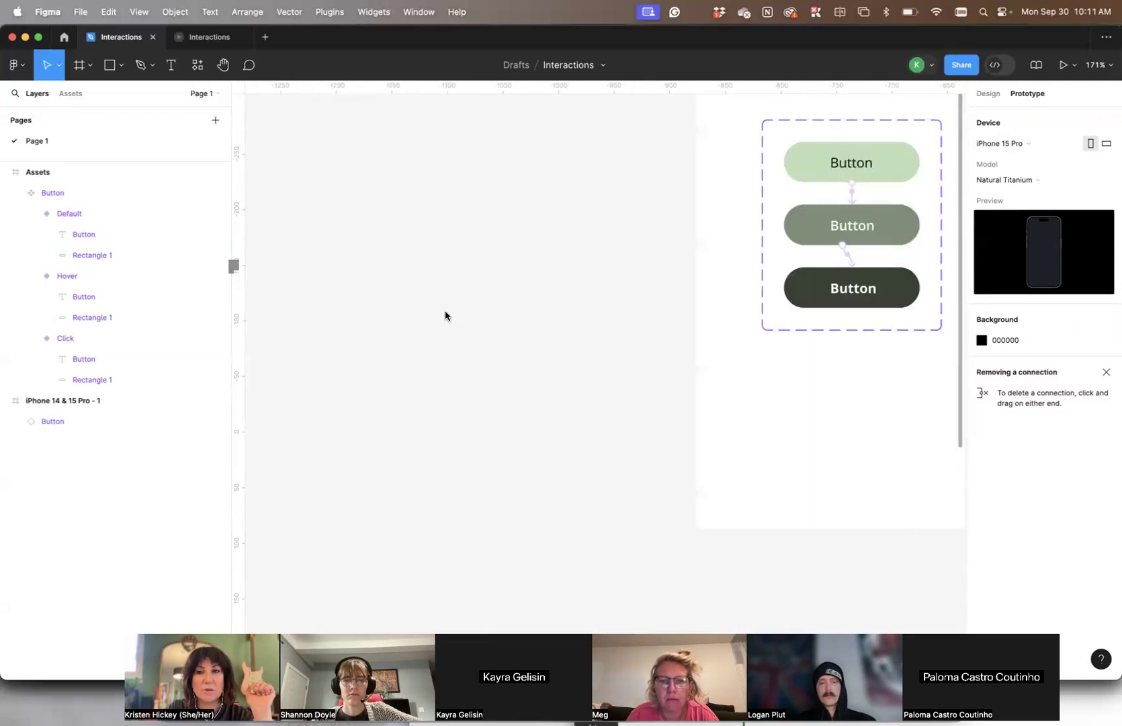
click(553, 295)
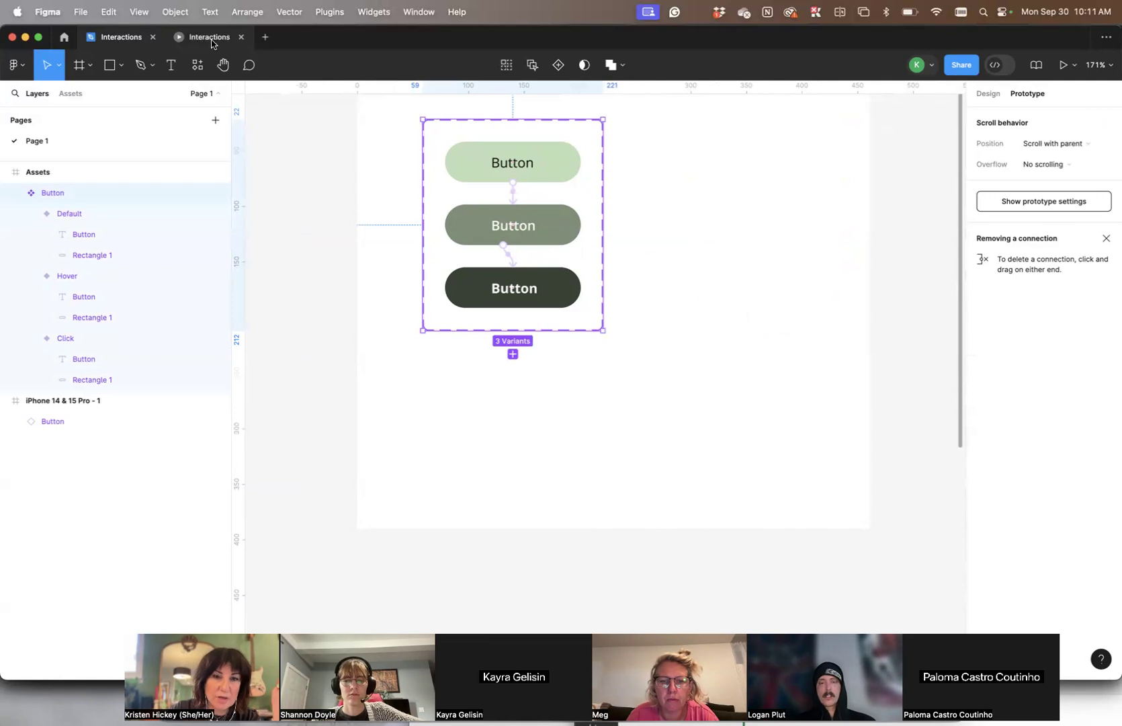
click(661, 302)
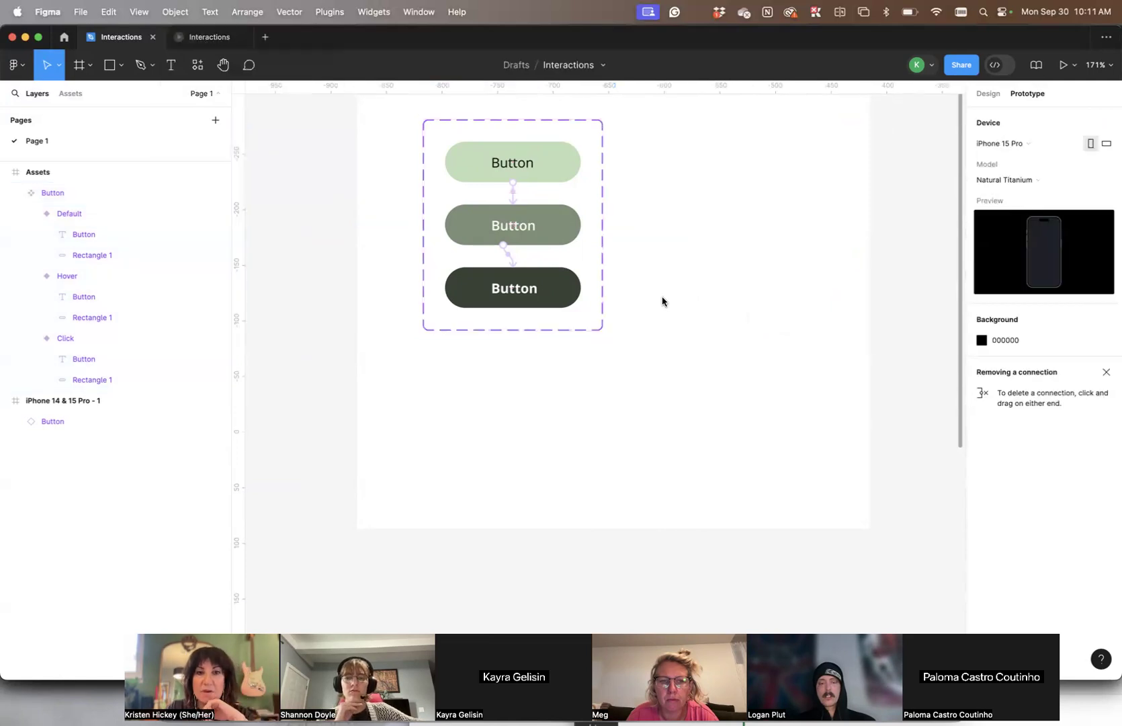
- Duplicate the iPhone 14 & 15 Pro - 1 frame with its Button instance
scroll(651, 290, down, 3)
scroll(655, 283, right, 5)
scroll(655, 283, left, 1)
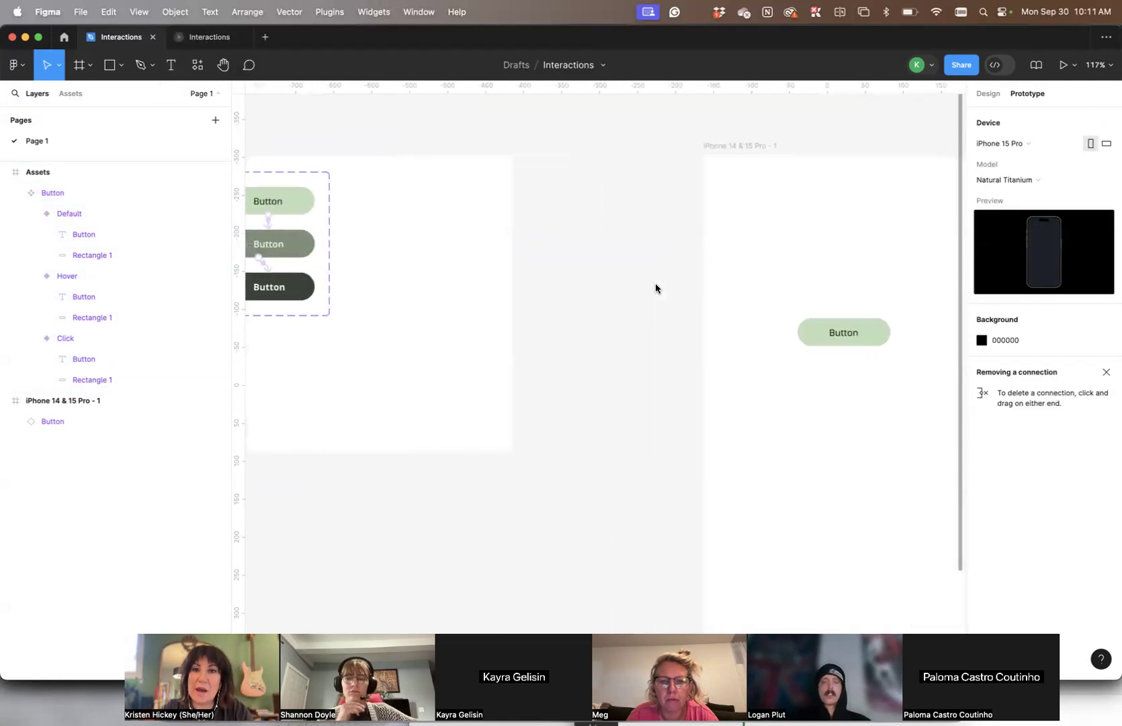
scroll(655, 282, down, 3)
scroll(655, 283, right, 2)
scroll(655, 283, down, 2)
scroll(663, 253, up, 2)
click(561, 218)
key(super+d)
- Change the label of the Default variant in the Button component set to MOVIES and recentre it
scroll(600, 370, up, 3)
double_click(583, 341)
click(668, 299)
scroll(662, 297, left, 10)
click(658, 248)
scroll(682, 250, up, 5)
click(746, 194)
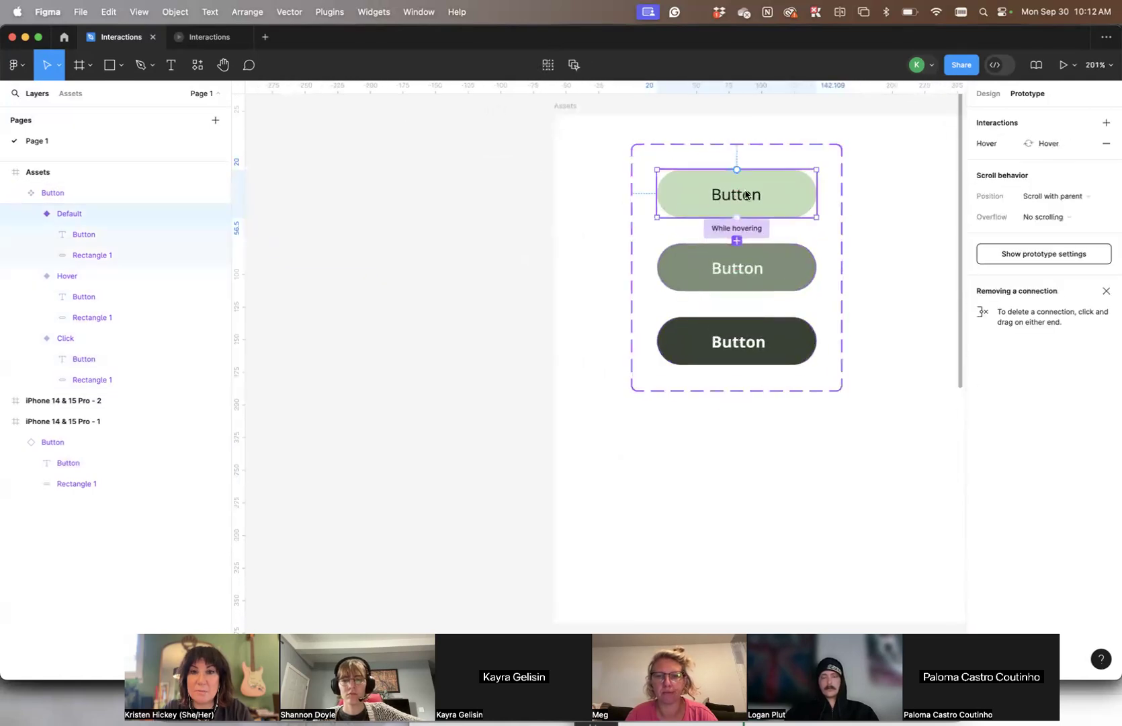
click(744, 194)
double_click(739, 191)
text(MOVIES)
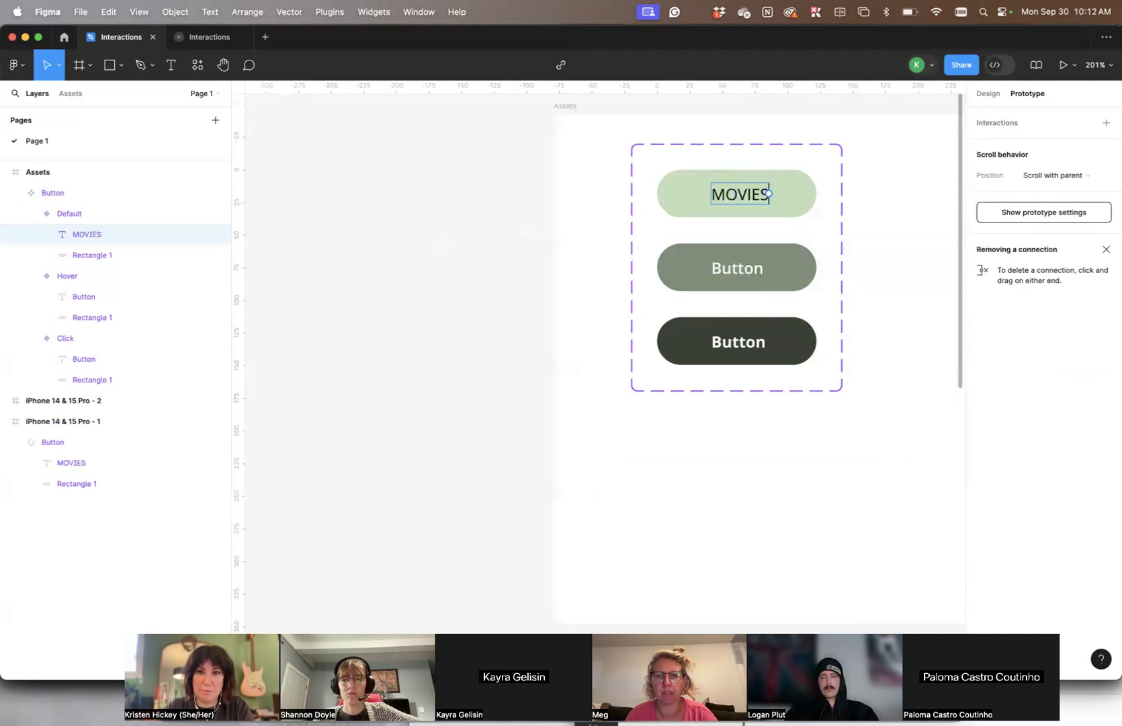
key(Escape)
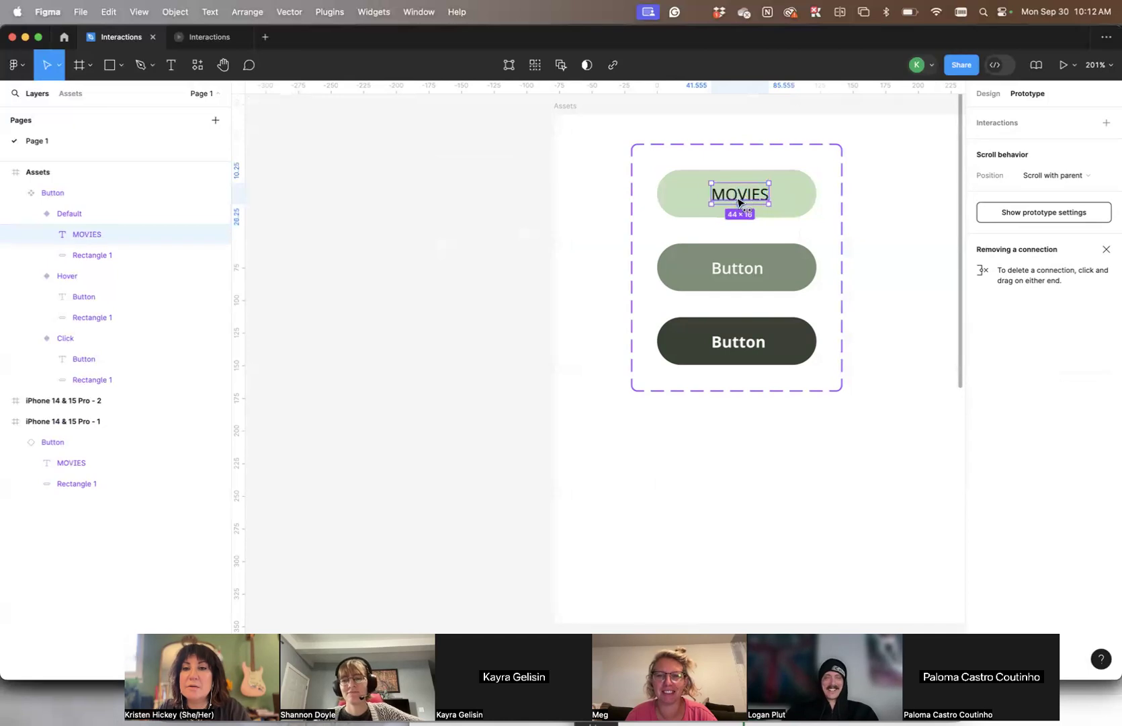
- Change the labels of the Hover and Click variants to MOVIES and centre each one in its button
click(747, 269)
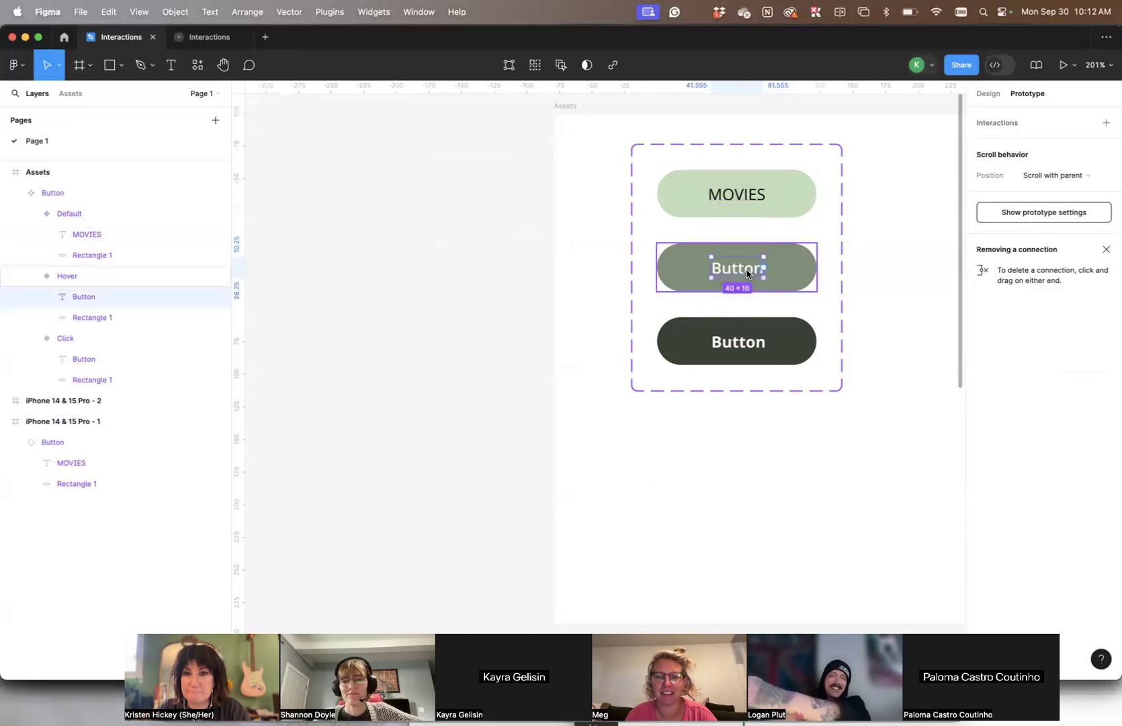
double_click(747, 270)
text(MOVIES)
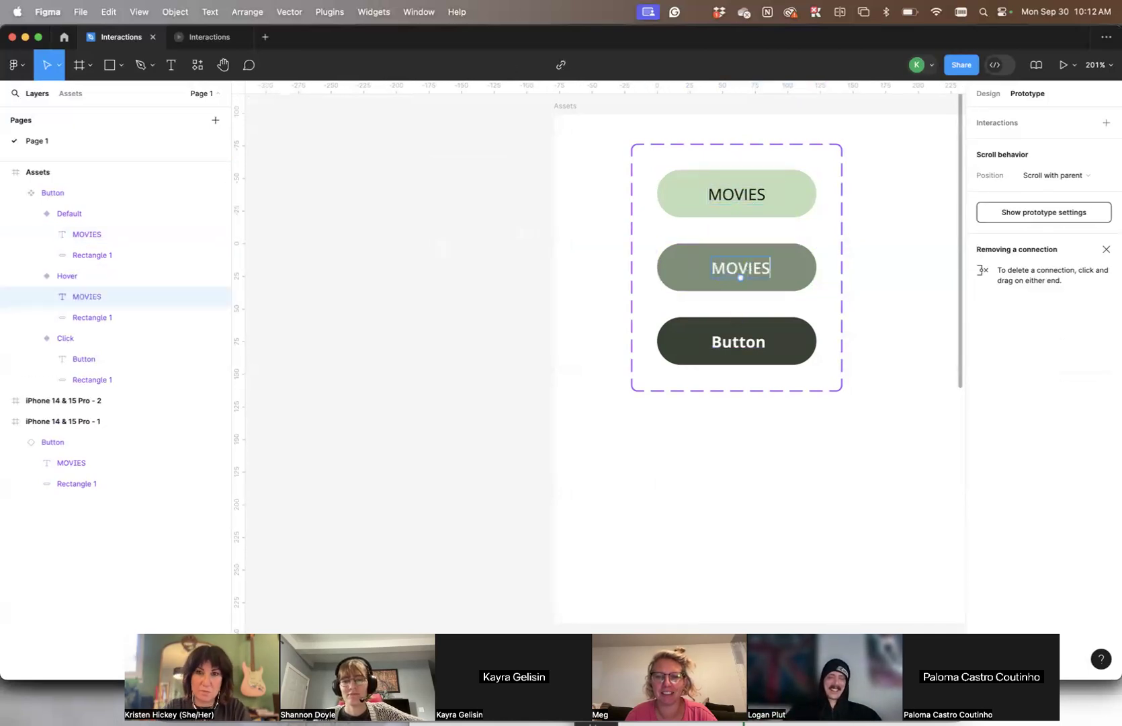
key(Escape)
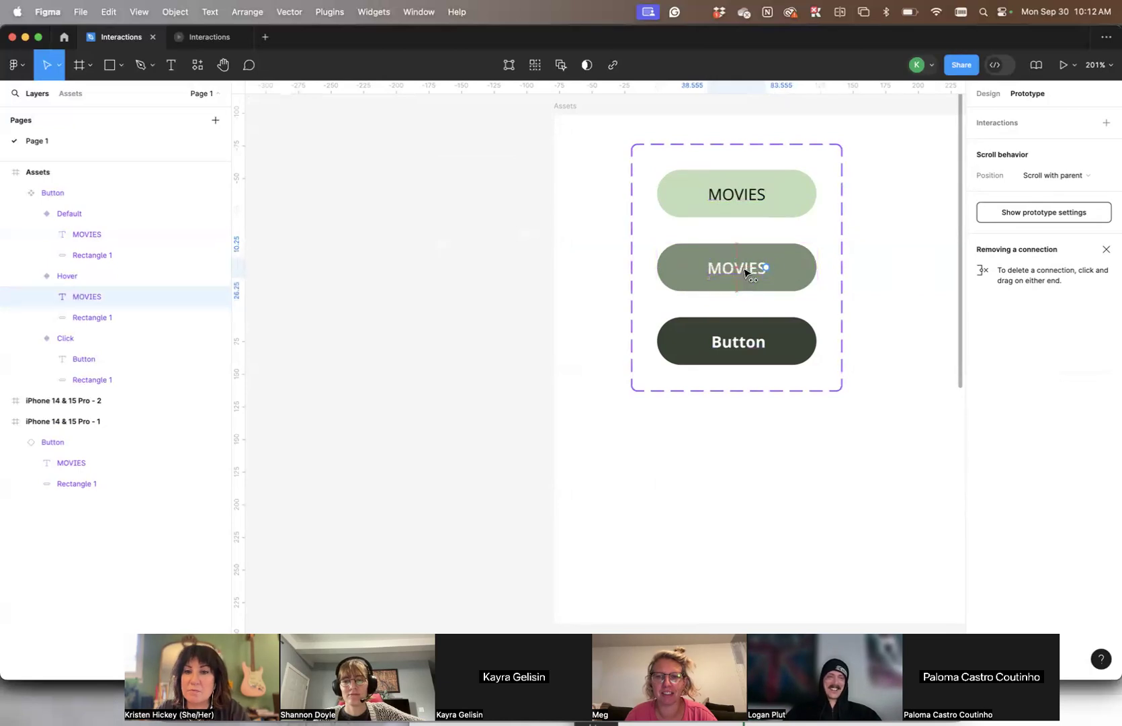
click(744, 346)
double_click(745, 347)
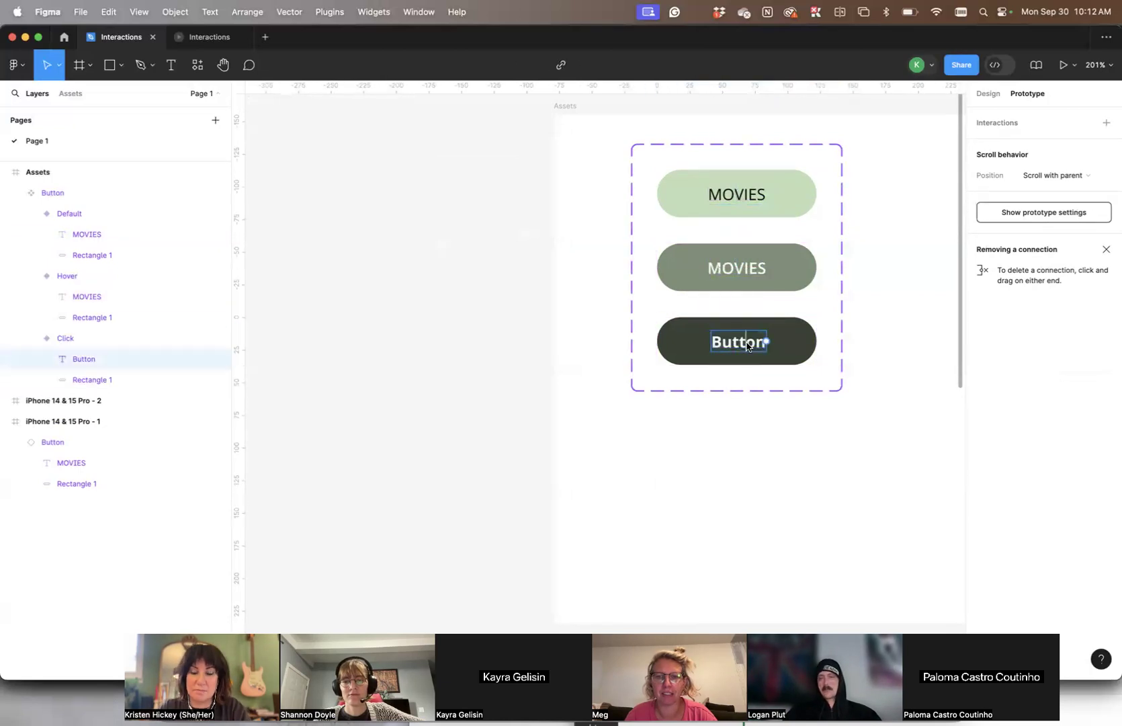
text(MOVIES)
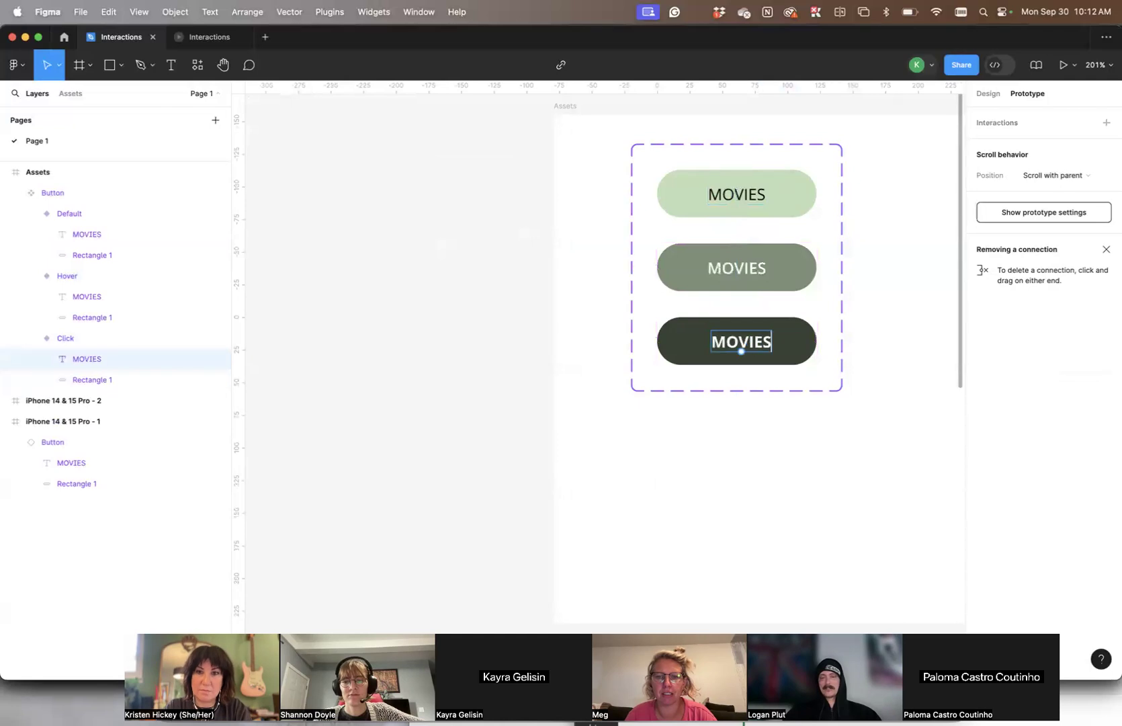
key(Escape)
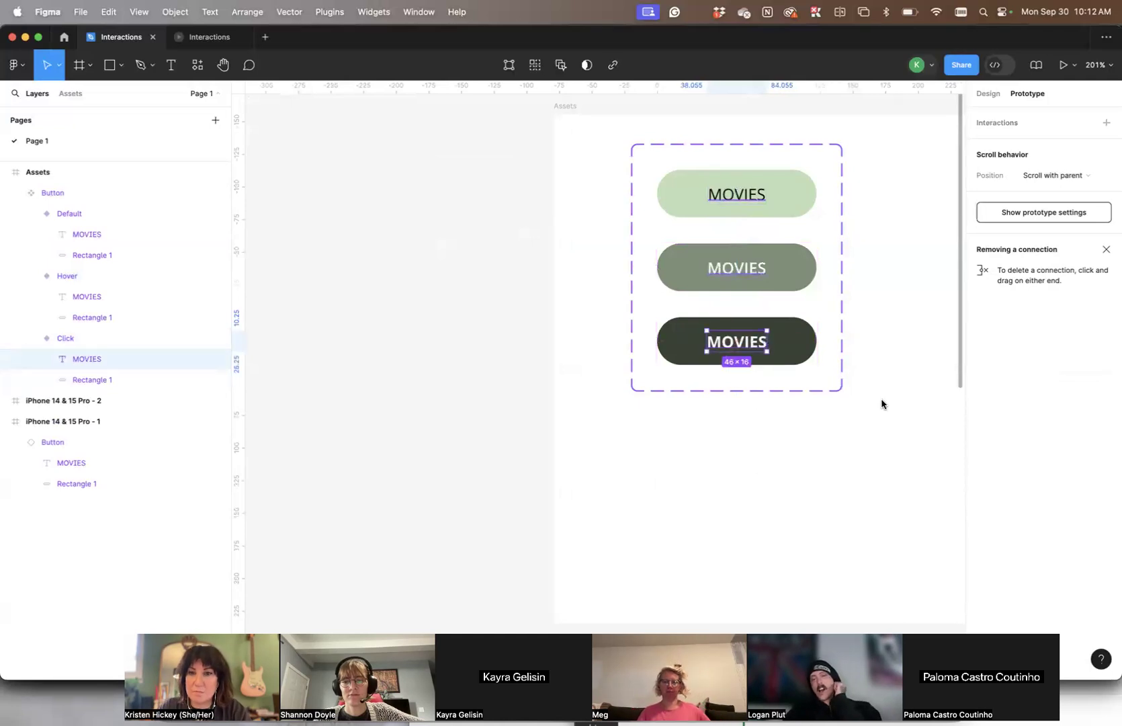
click(881, 396)
- Move the MOVIES button in the iPhone 14 & 15 Pro - 1 frame down to about X 135, Y 390
scroll(883, 369, down, 2)
scroll(881, 369, down, 1)
scroll(882, 369, right, 10)
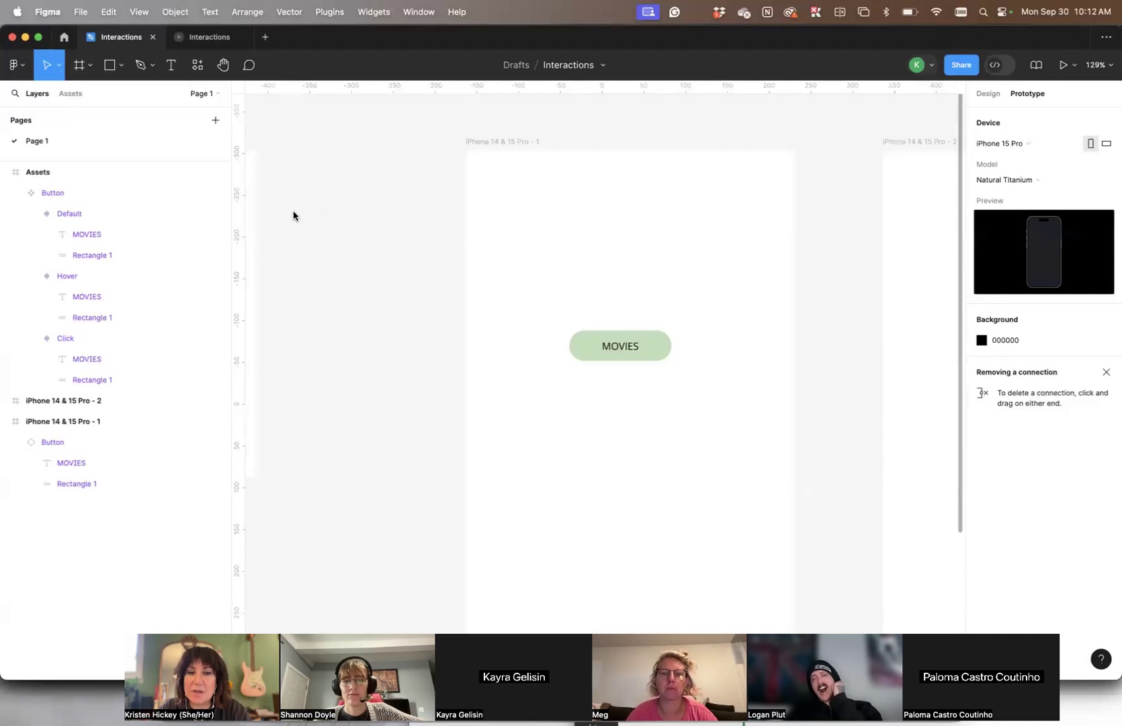
scroll(707, 325, down, 2)
scroll(691, 325, down, 1)
scroll(691, 325, right, 1)
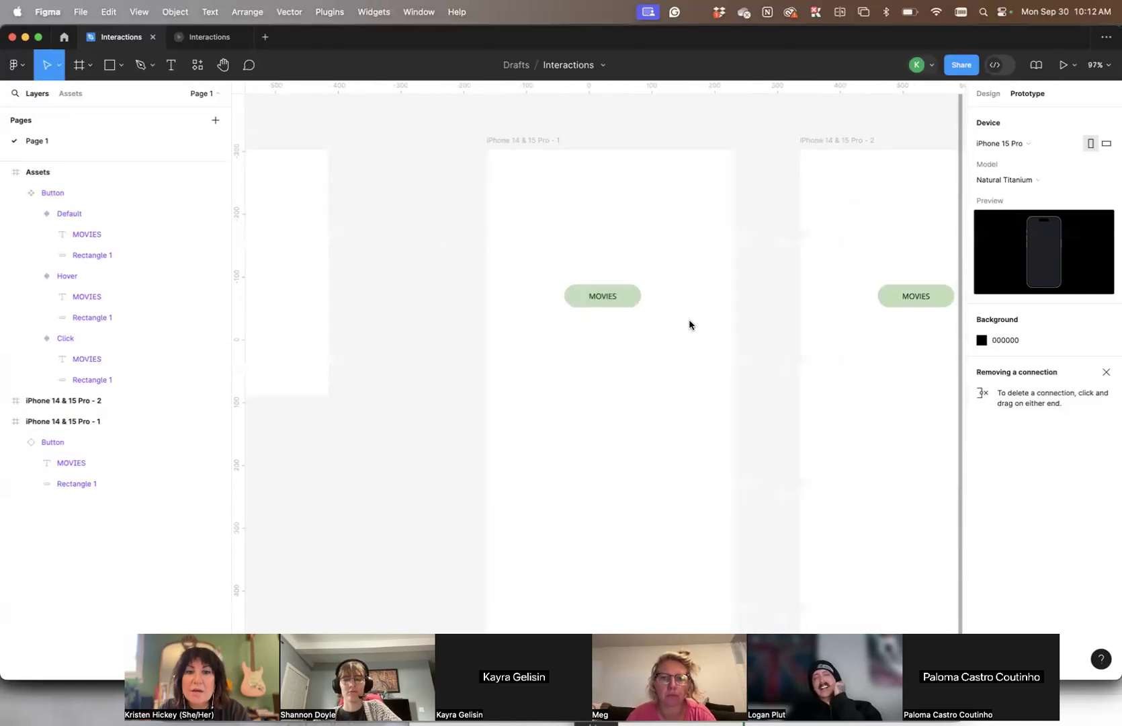
drag(621, 301, 626, 413)
click(646, 377)
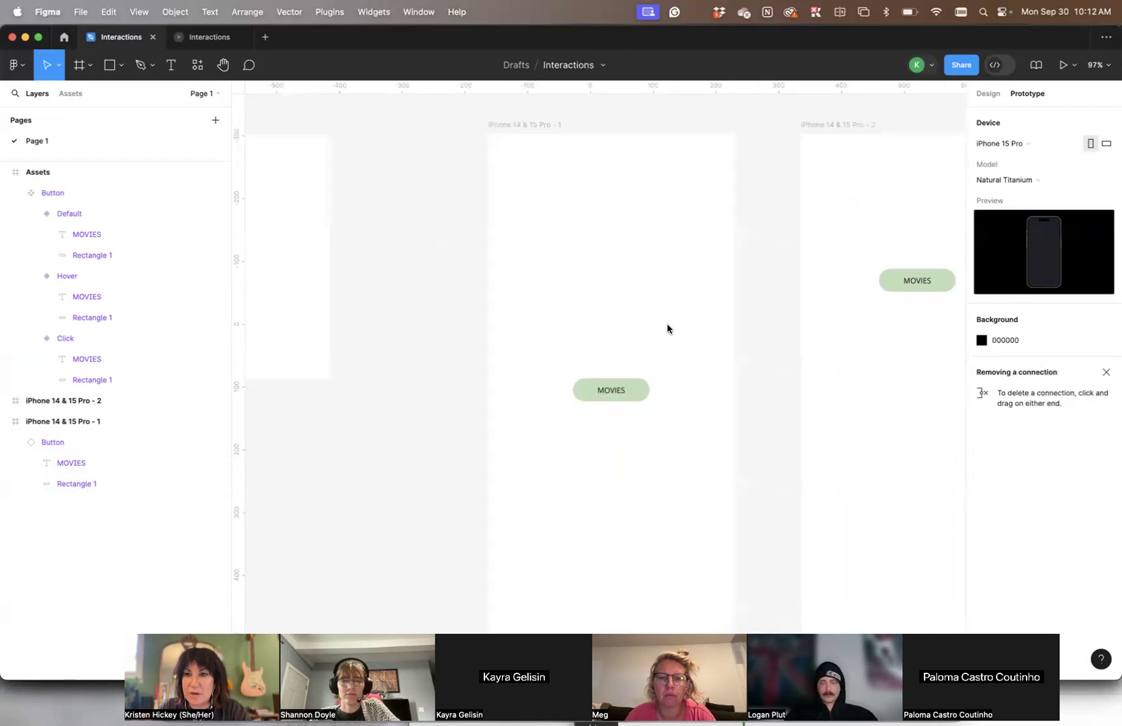
- Connect the MOVIES button in the iPhone 14 & 15 Pro - 1 frame to the iPhone 14 & 15 Pro - 2 frame
scroll(667, 325, down, 2)
scroll(667, 325, right, 1)
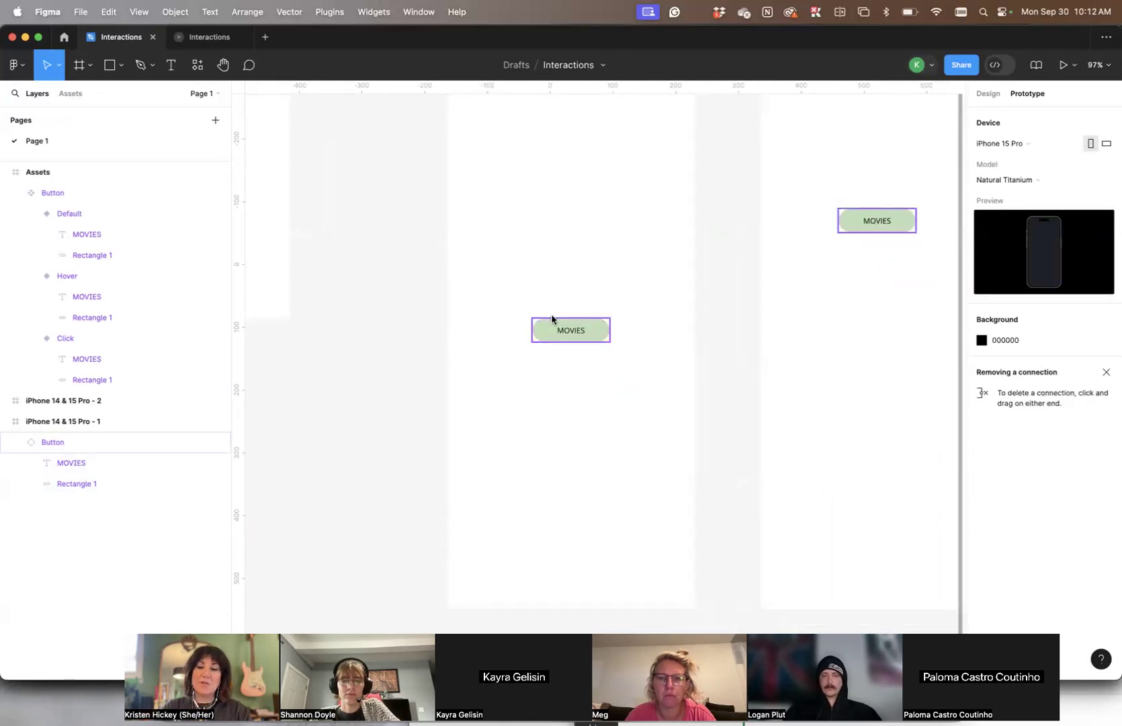
click(580, 332)
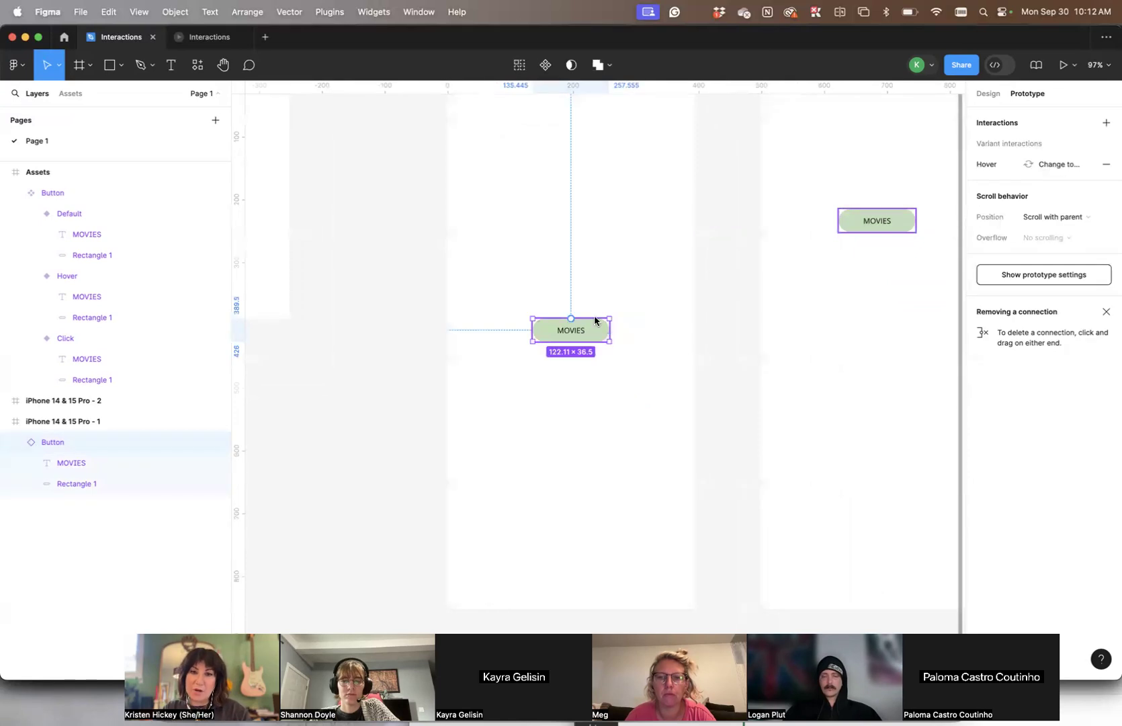
scroll(628, 303, left, 5)
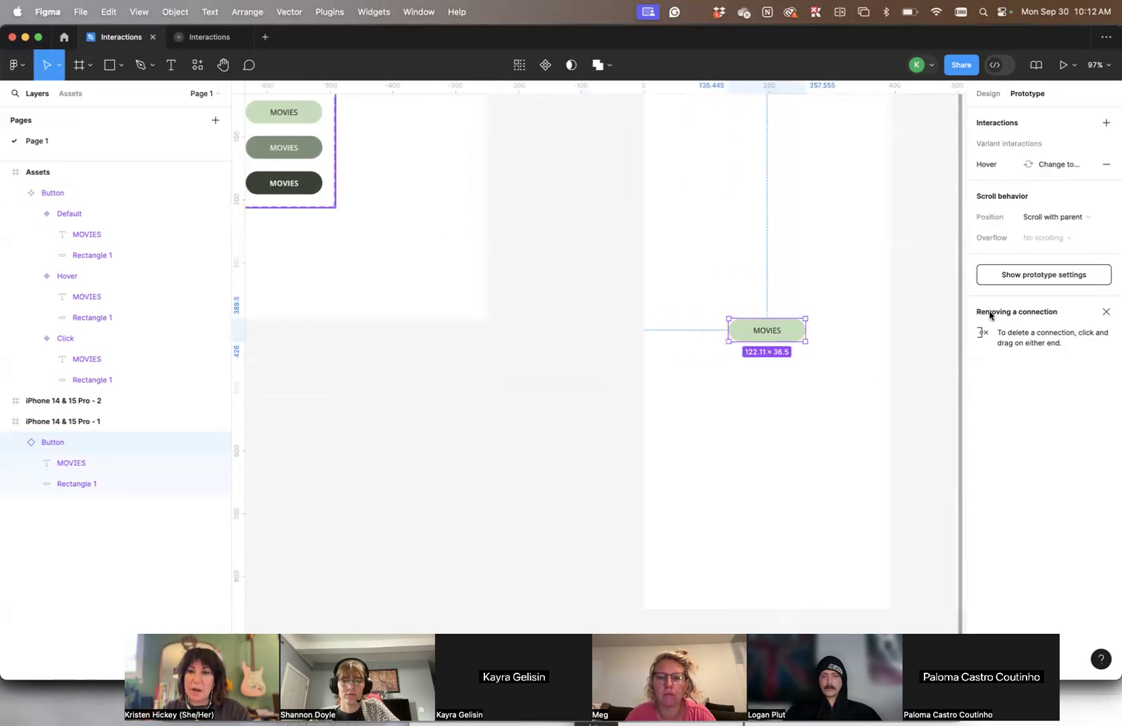
scroll(672, 336, right, 7)
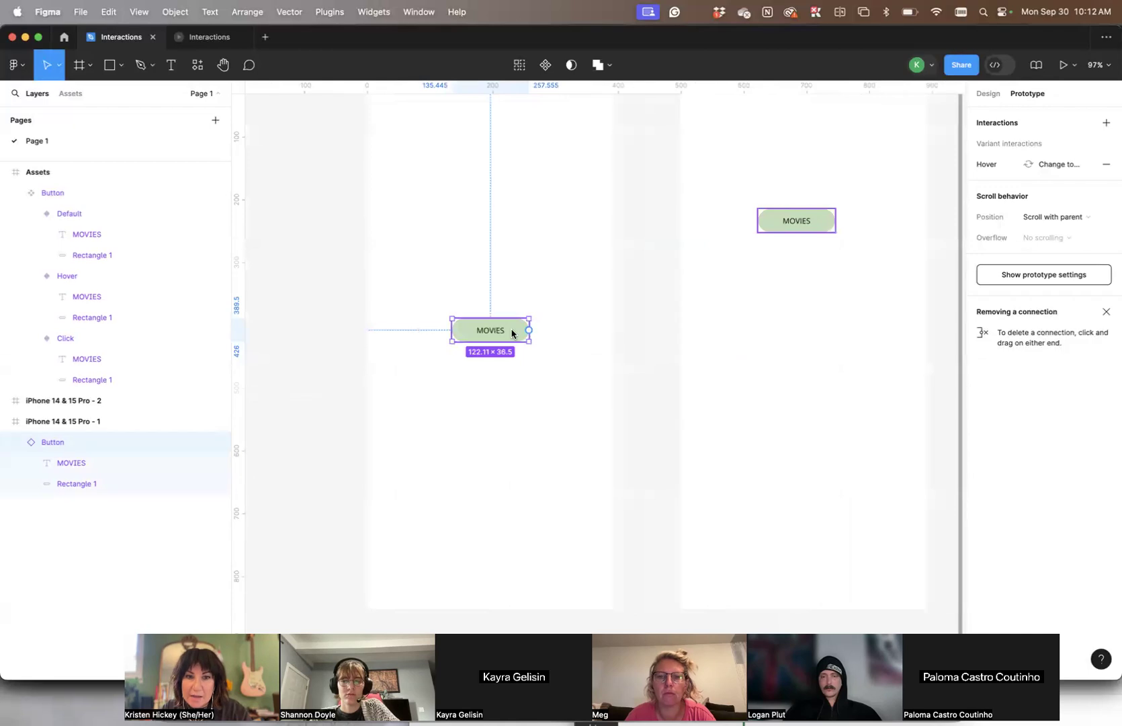
drag(529, 333, 821, 358)
click(862, 368)
- Delete the MOVIES button from the iPhone 14 & 15 Pro - 2 frame
scroll(862, 369, up, 2)
scroll(862, 369, up, 1)
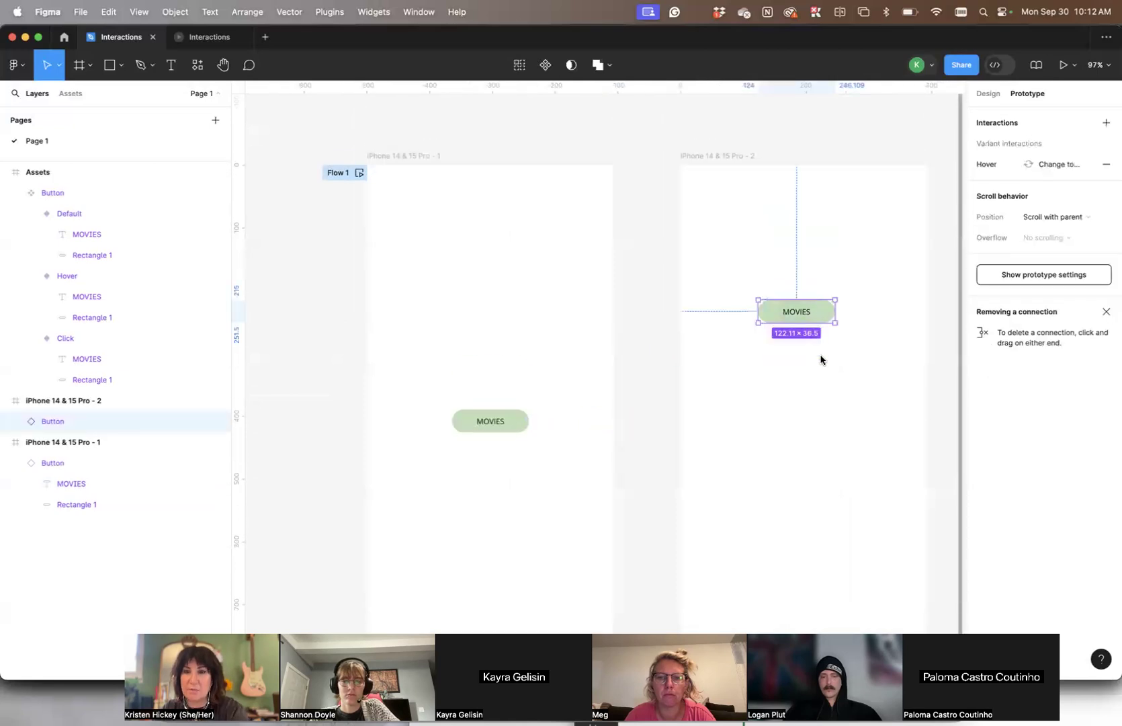
key(Delete)
- Add the text MOVIE LIST to the upper part of the iPhone 14 & 15 Pro - 2 frame and enlarge its font
click(171, 64)
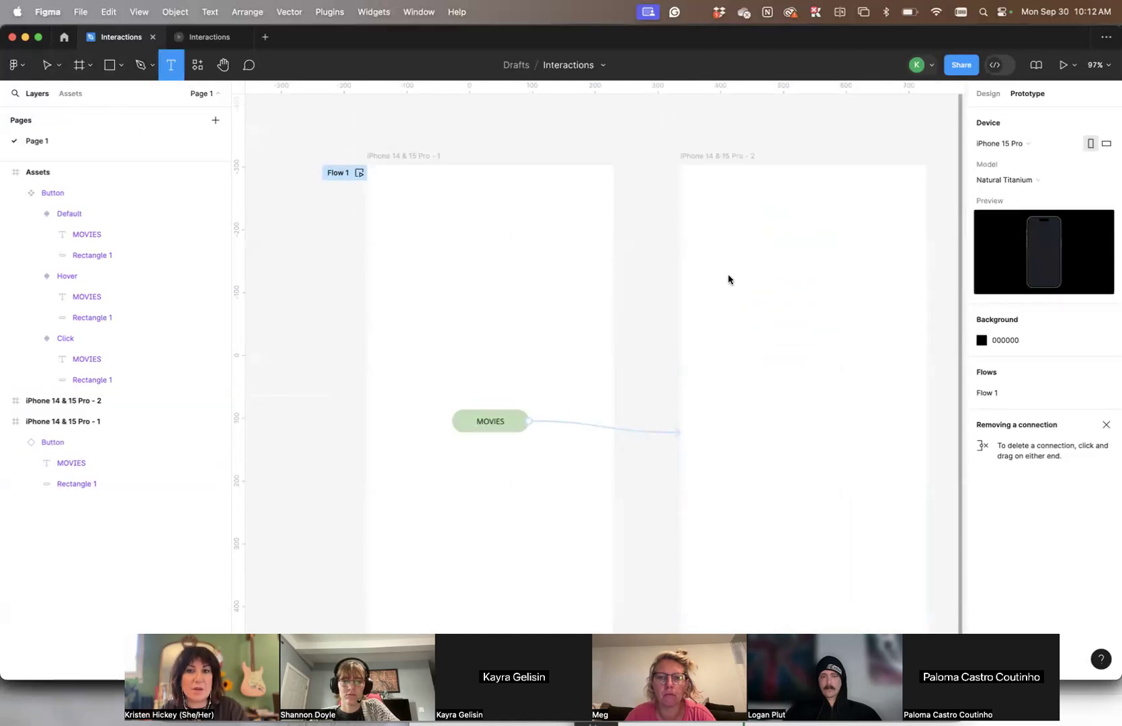
click(729, 280)
text(MOVIE)
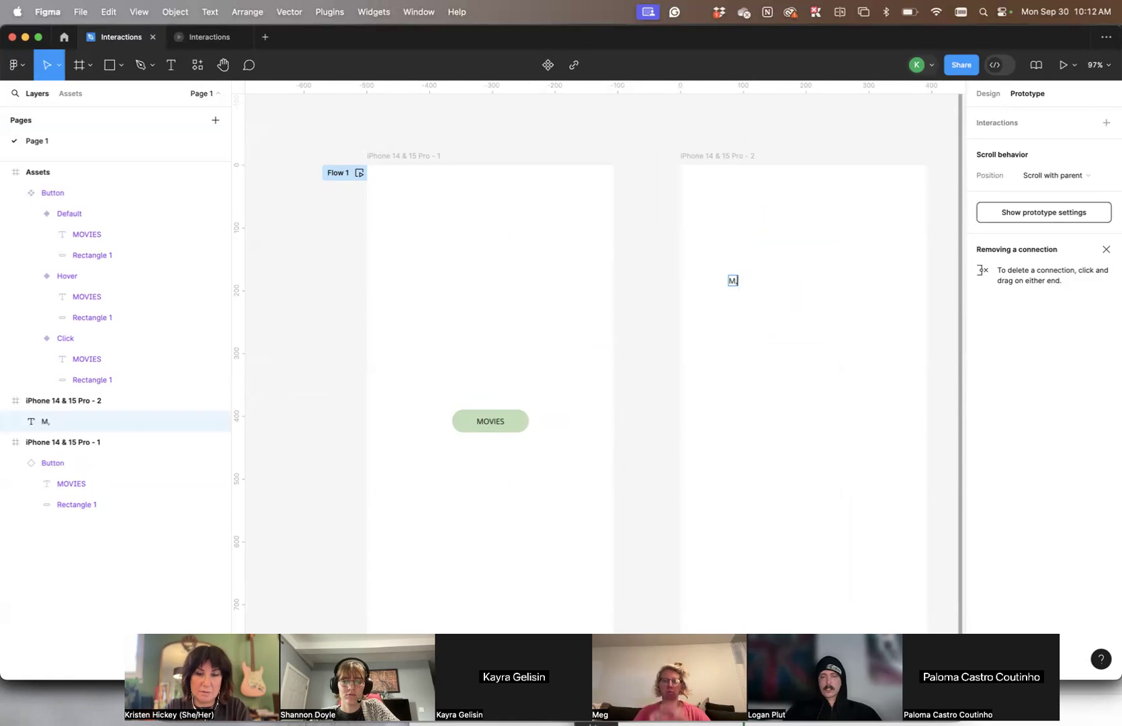
text( LIST)
key(Escape)
key(Escape)
key(super+shift+period)
key(super+shift+period)
key(super+shift+period)
key(super+shift+period)
key(super+shift+period)
key(super+shift+period)
key(super+shift+period)
key(super+shift+period)
key(super+shift+period)
key(super+shift+period)
key(super+shift+period)
key(super+shift+period)
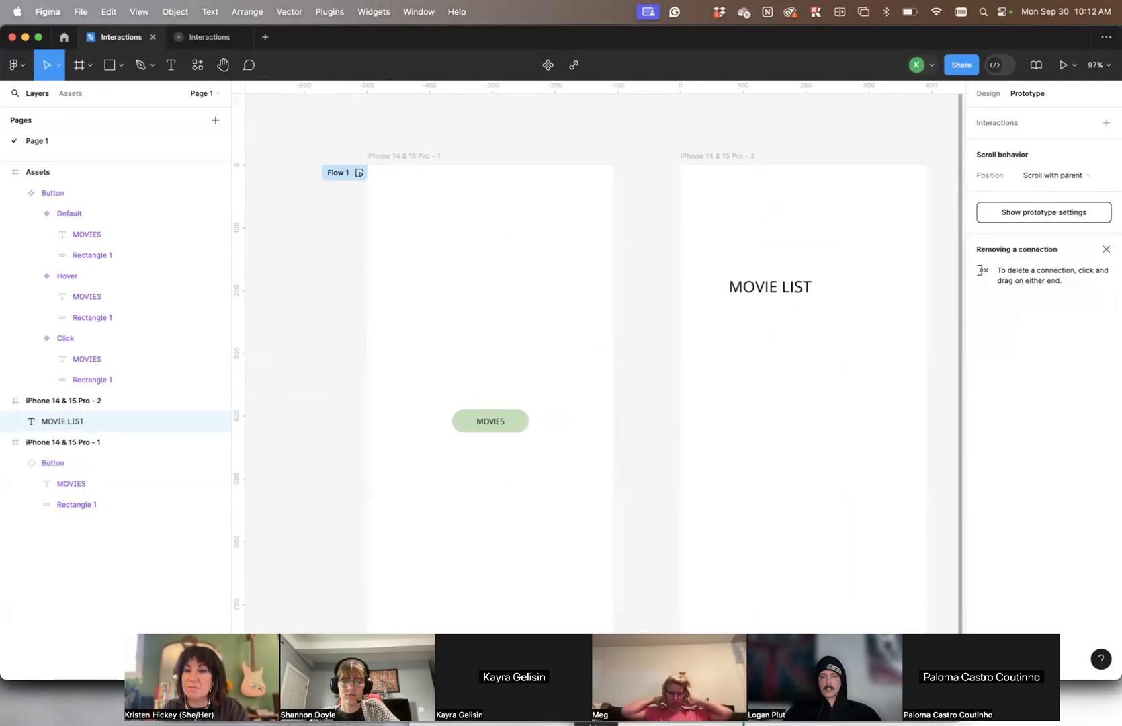